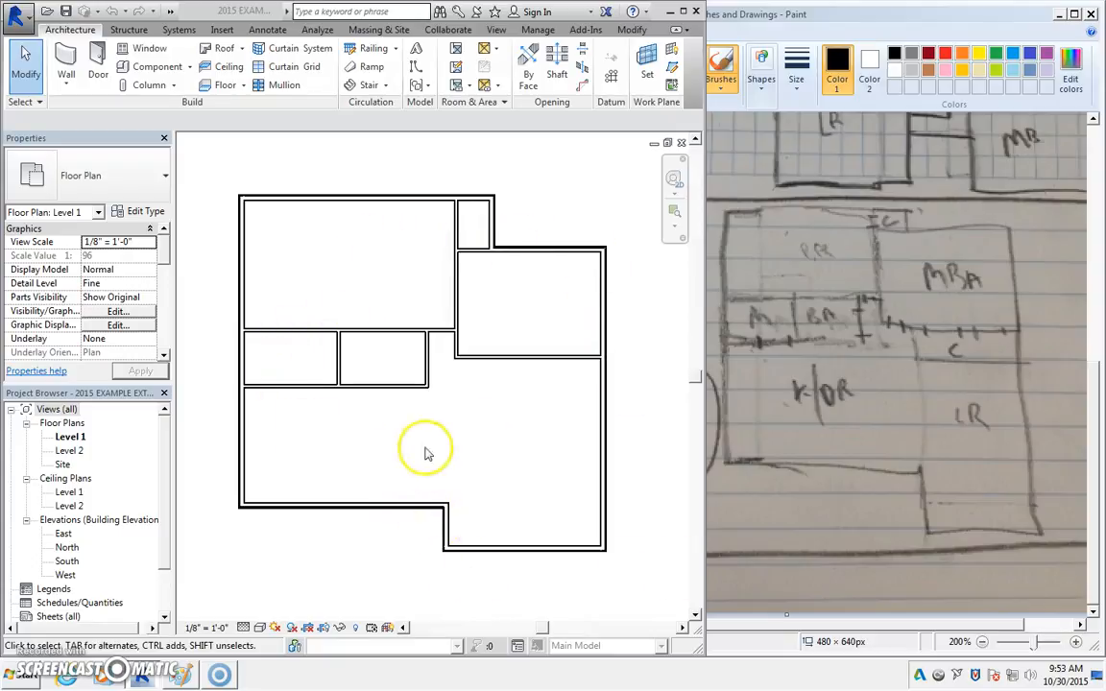
click(364, 244)
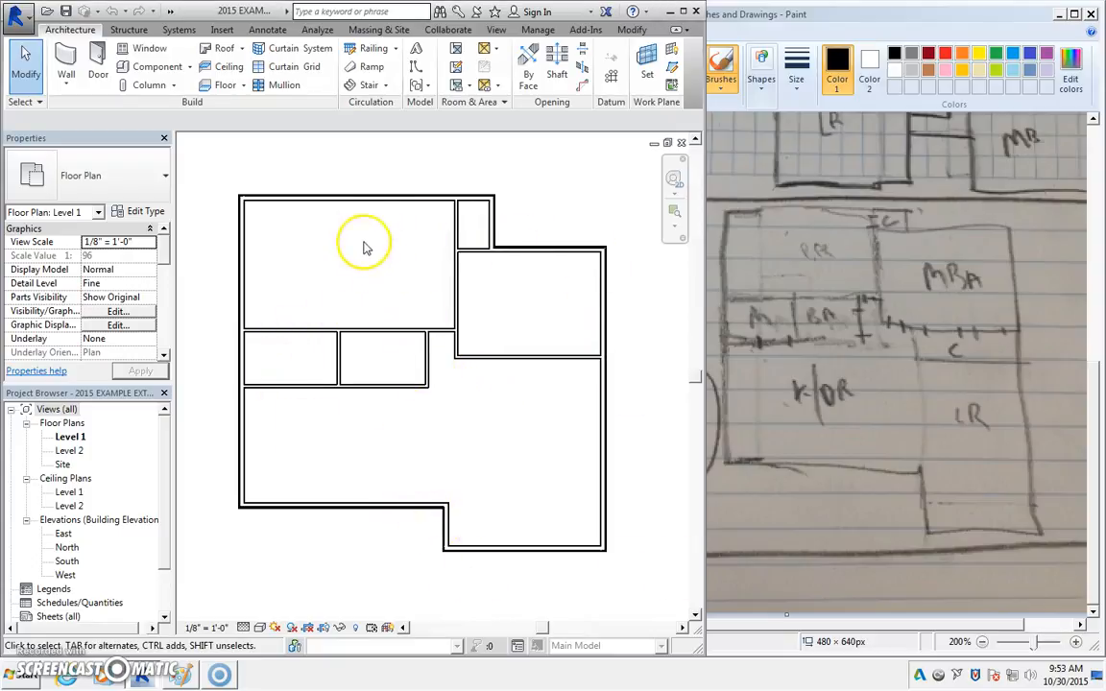
click(219, 199)
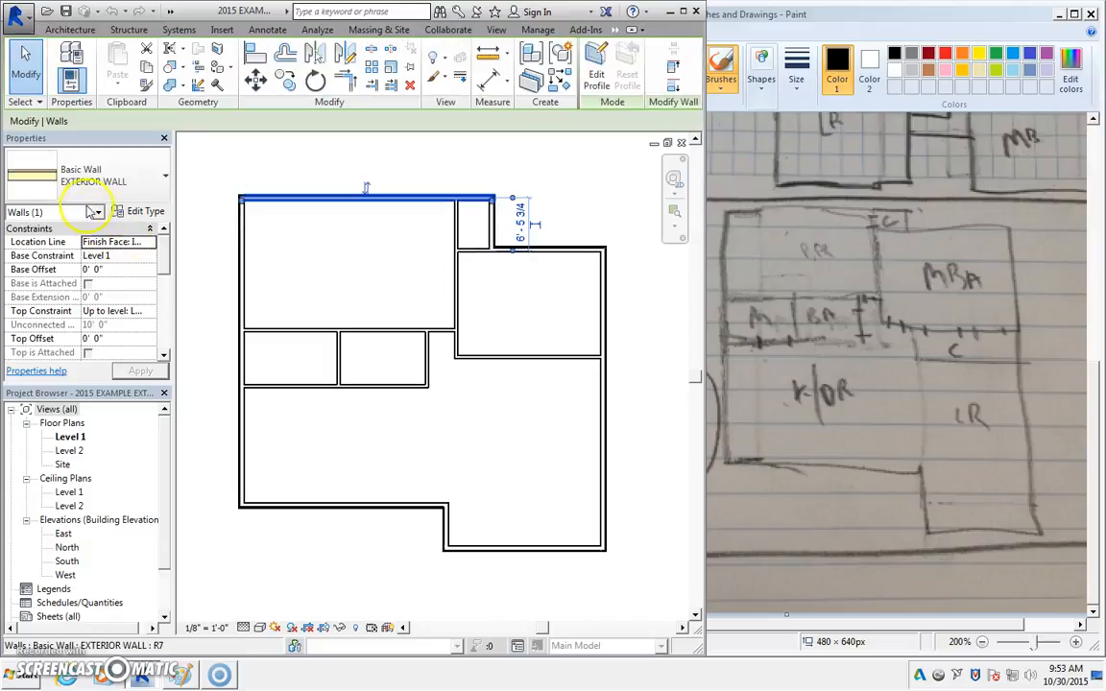
click(364, 249)
click(458, 231)
click(514, 288)
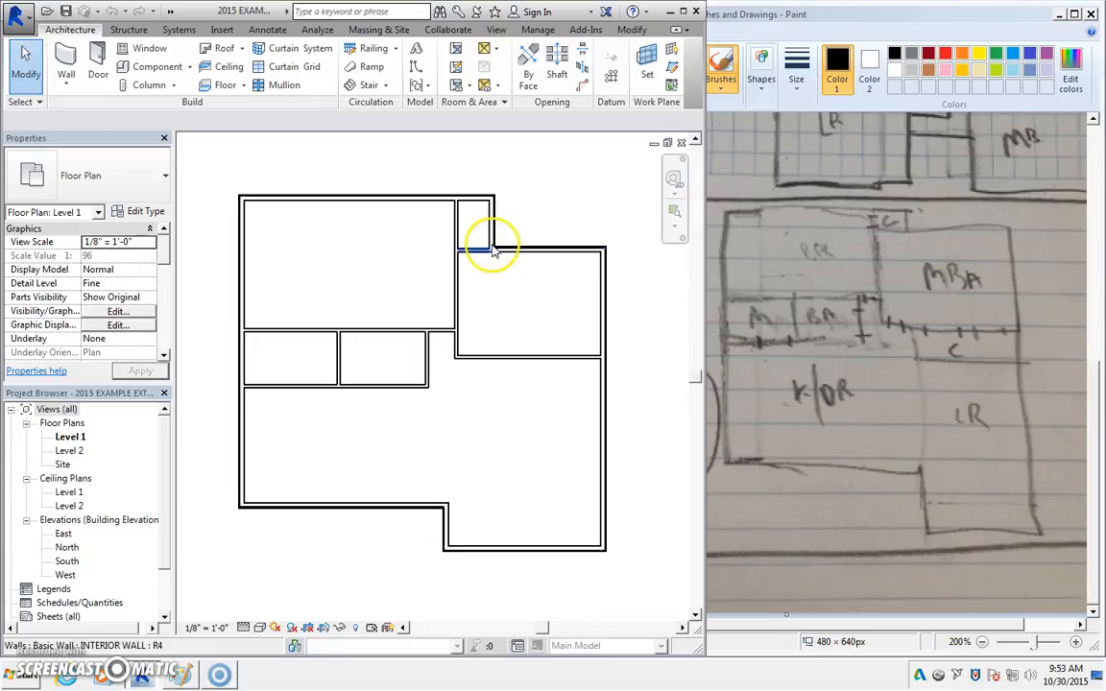
Step: Switch the Level 1 floor plan to thin line display and maximize the program window
scroll(490, 254, up, 4)
scroll(492, 240, up, 8)
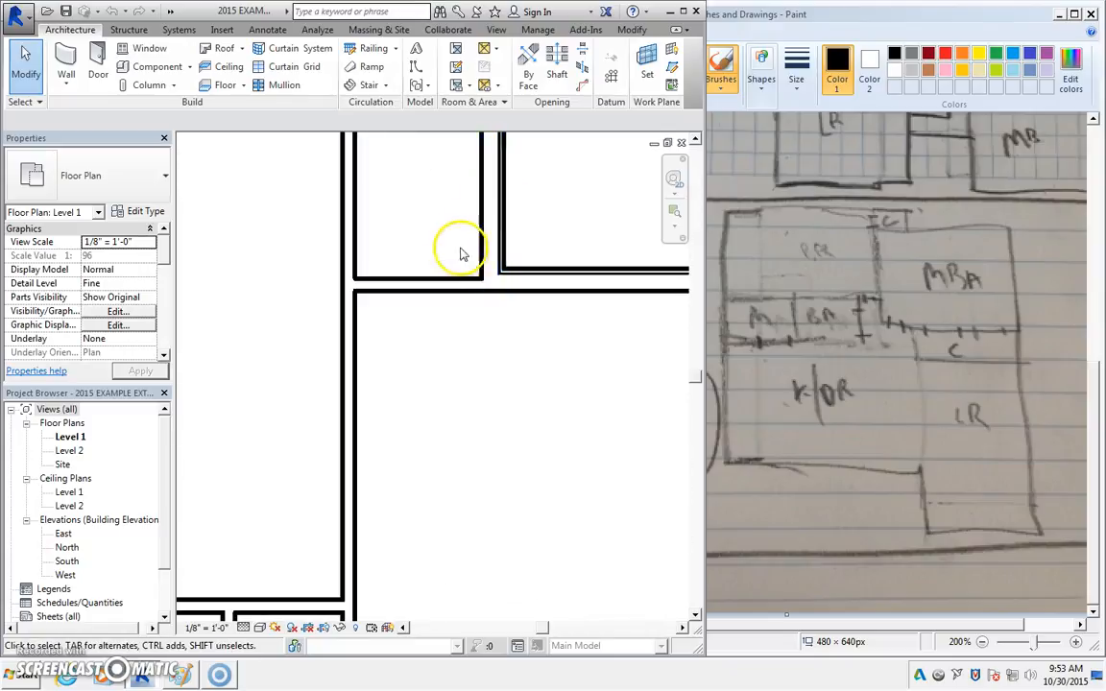
click(170, 11)
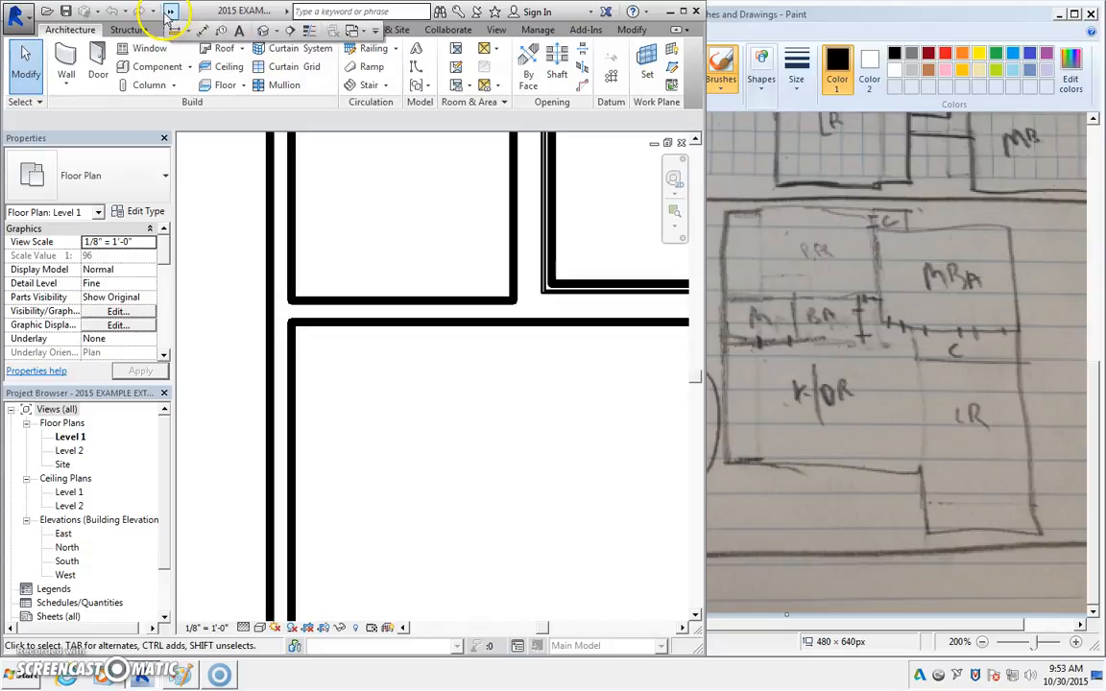
click(311, 32)
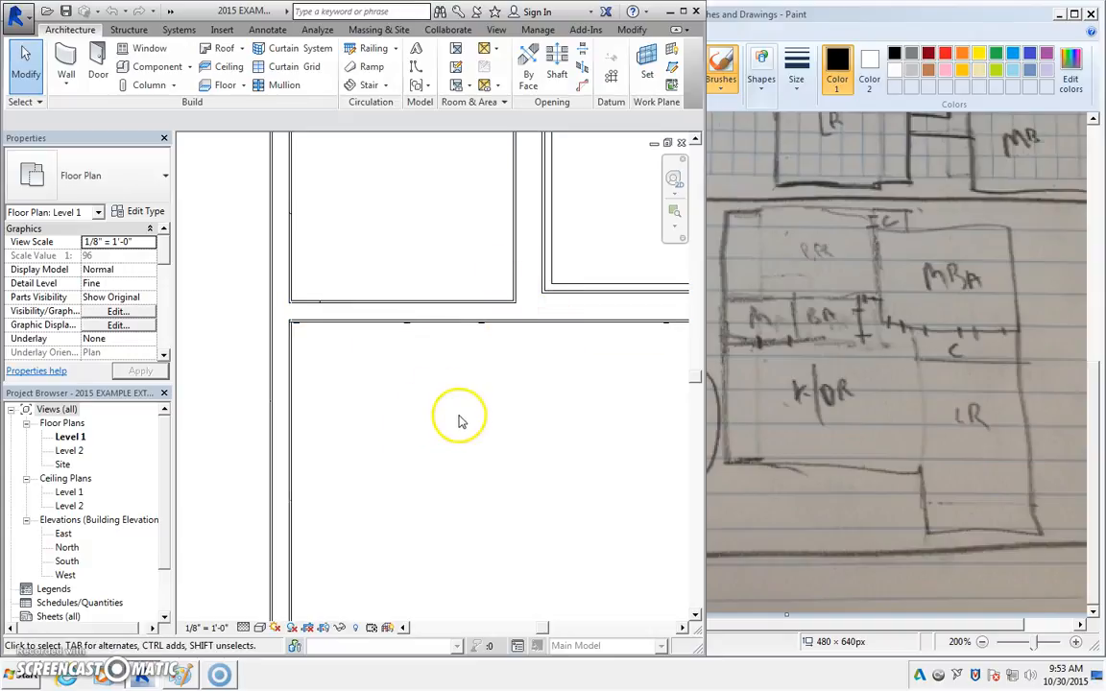
scroll(493, 347, down, 4)
middle_drag(499, 424, 701, 280)
scroll(684, 290, down, 1)
scroll(669, 305, down, 2)
middle_drag(515, 286, 493, 308)
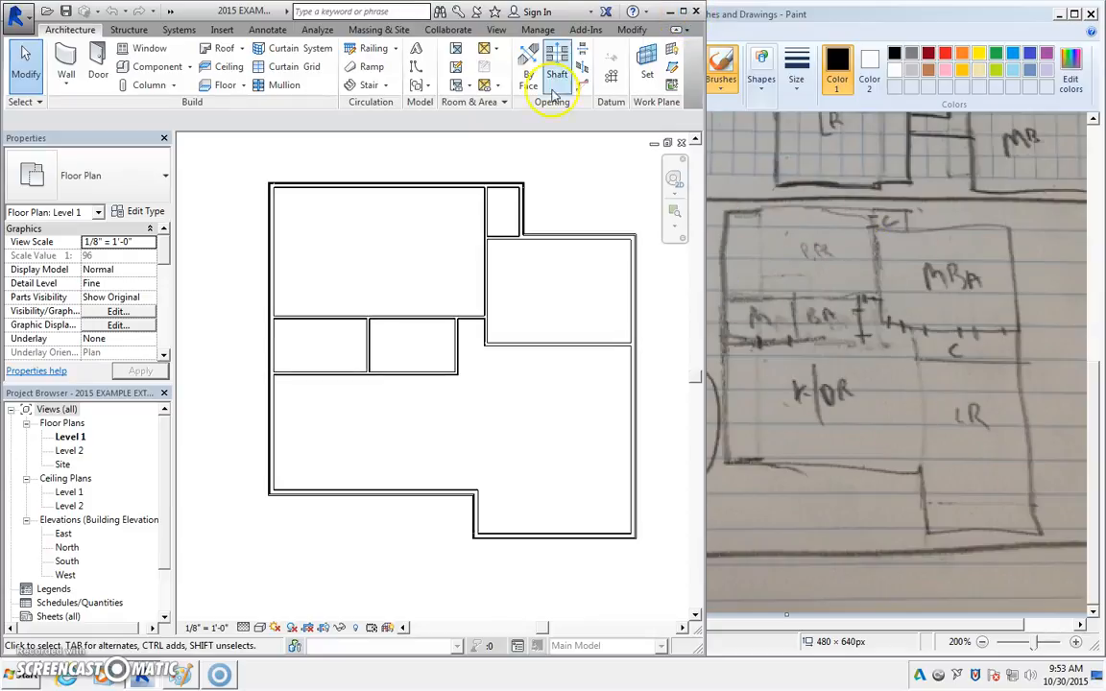
click(684, 14)
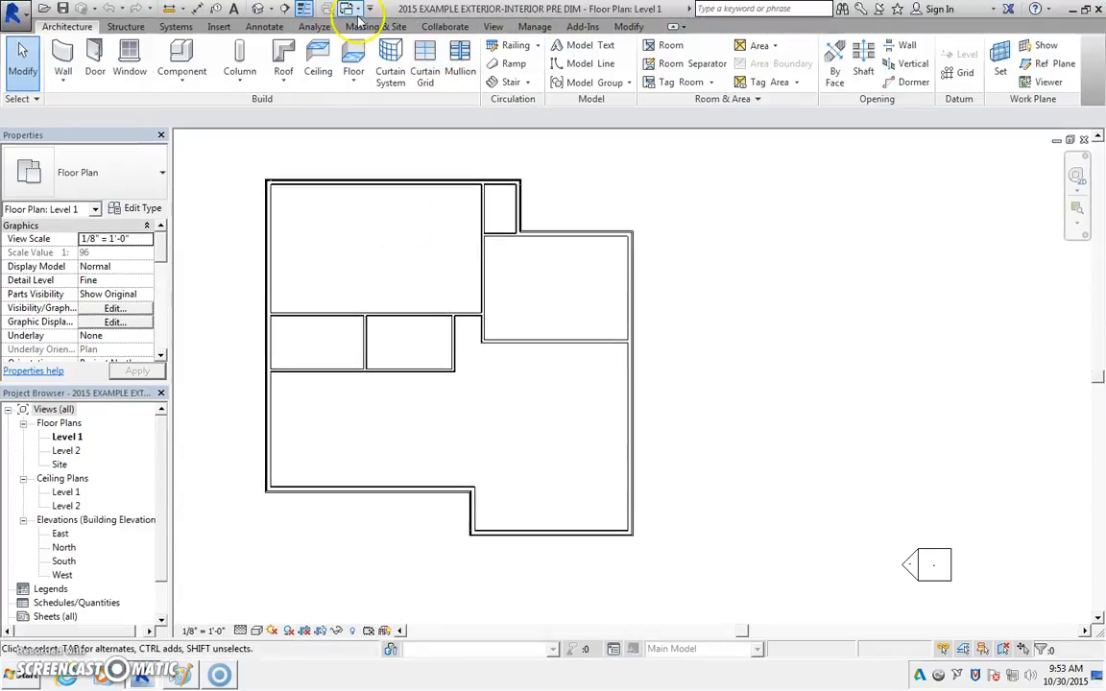
Step: Start a masking region and trace its boundary along the inner faces of the left and bottom exterior walls to the lower-right corner
click(274, 27)
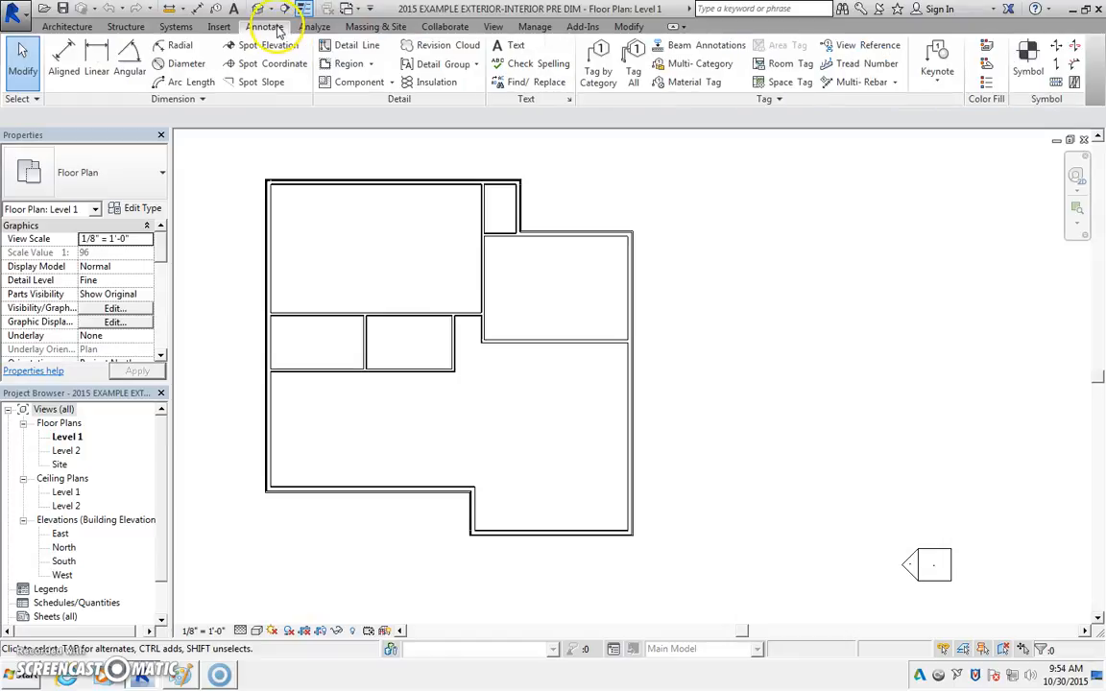
click(351, 64)
scroll(286, 268, up, 3)
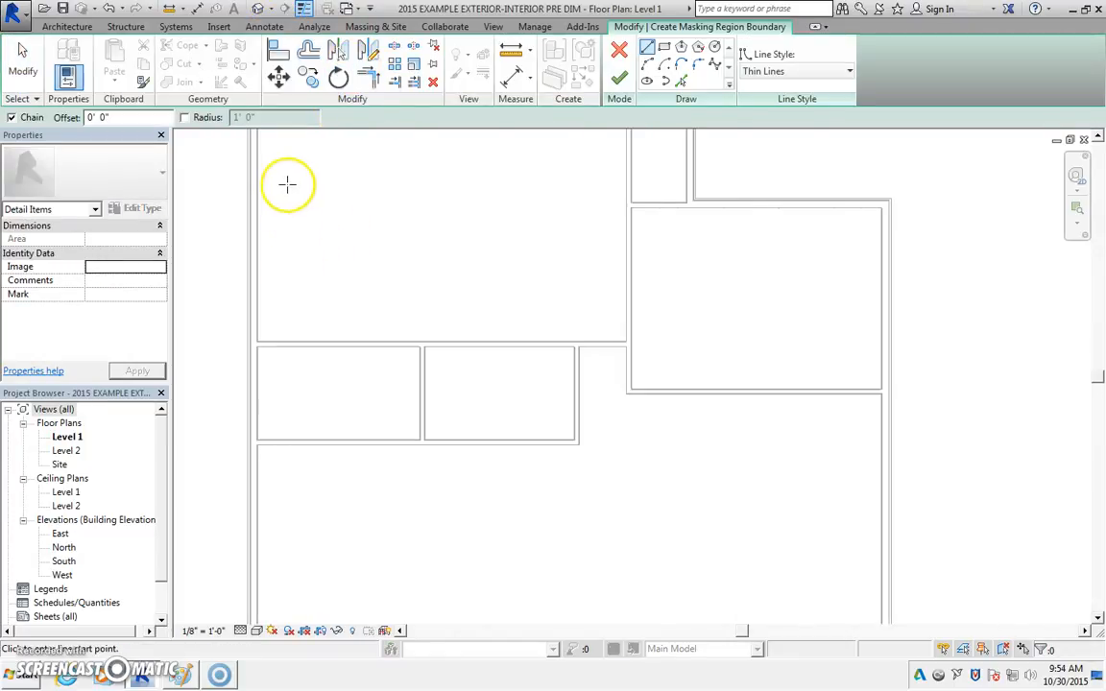
click(324, 183)
scroll(474, 203, down, 5)
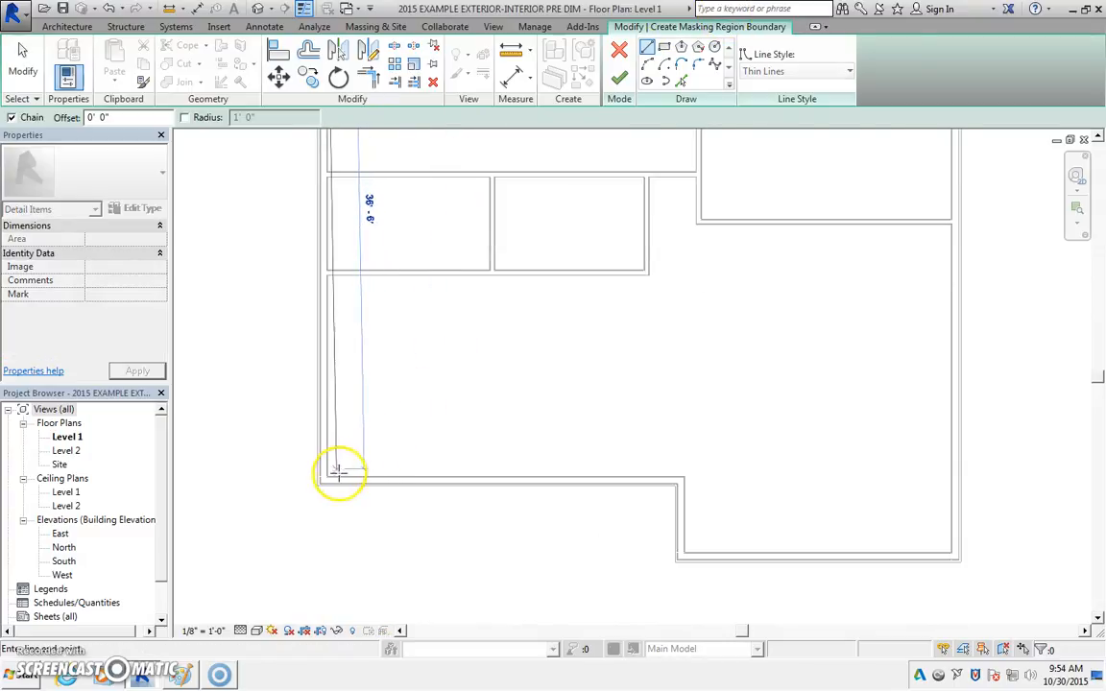
click(327, 474)
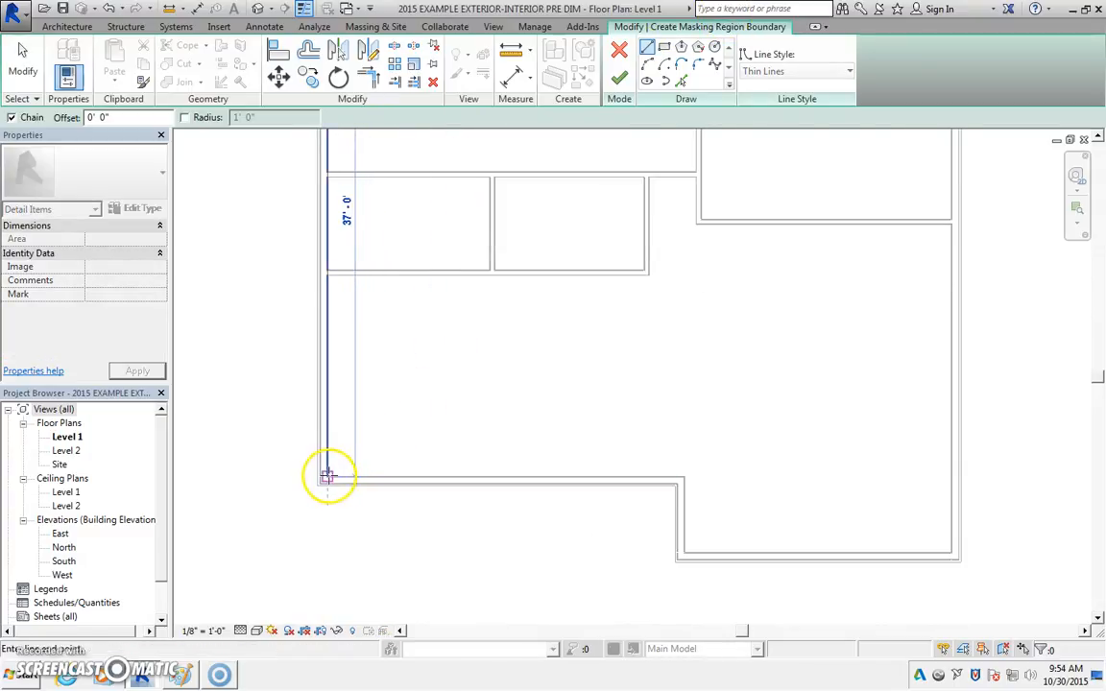
click(684, 475)
click(684, 553)
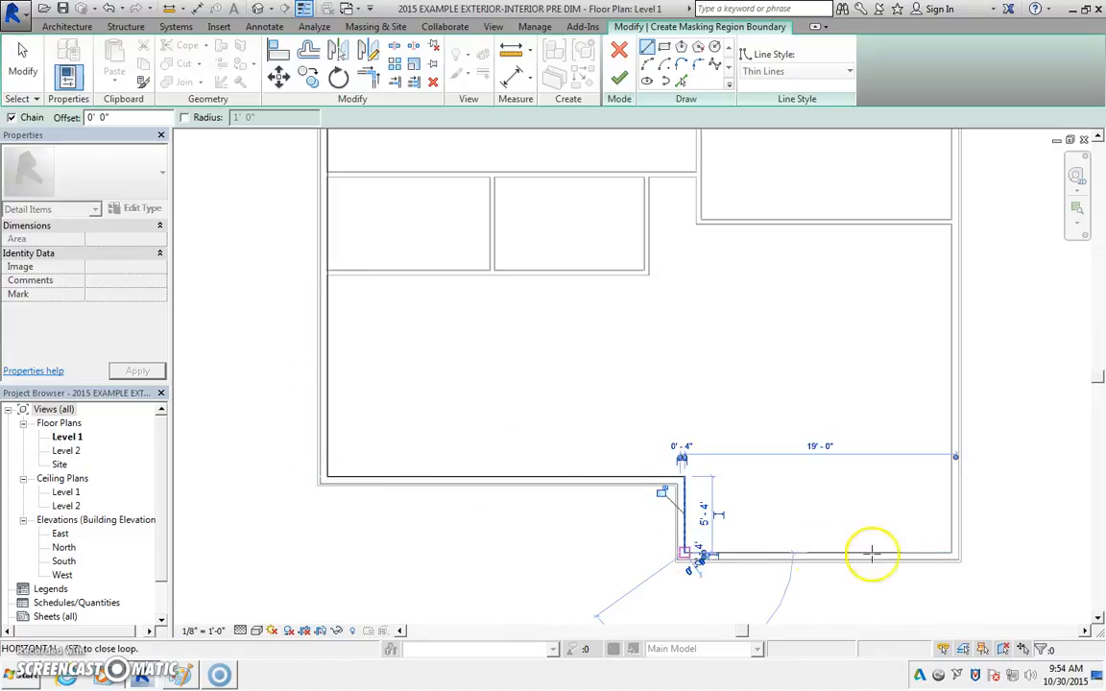
click(952, 553)
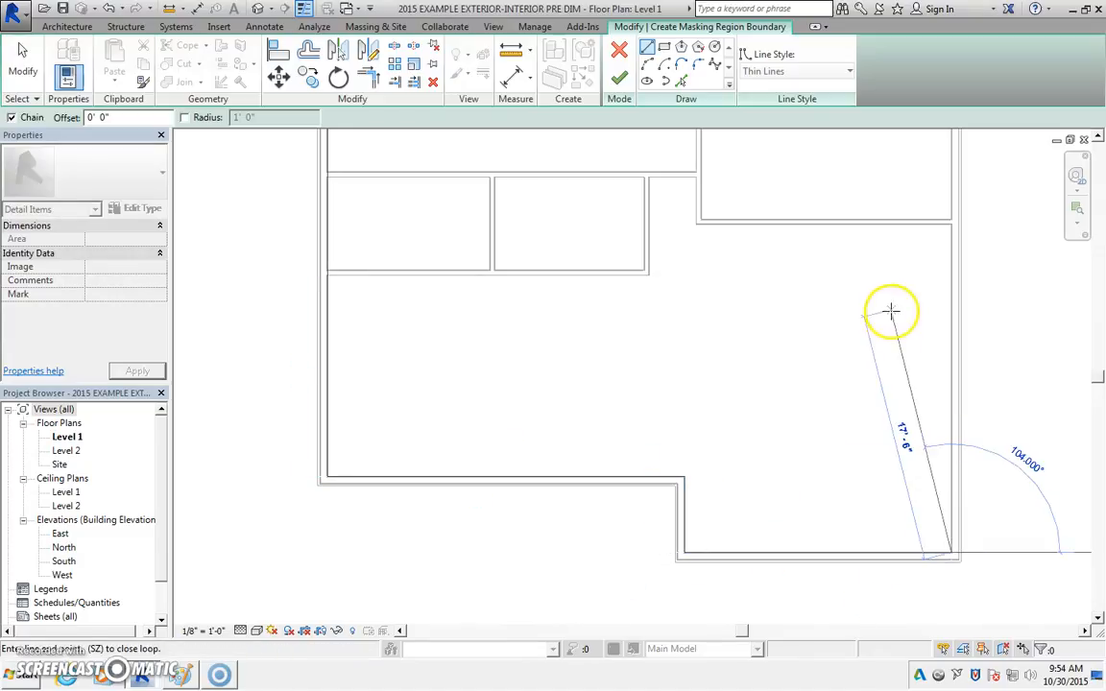
Step: Close the masking region's boundary along the inner faces of the right and top exterior walls and finish the region
middle_drag(889, 314, 671, 548)
click(738, 279)
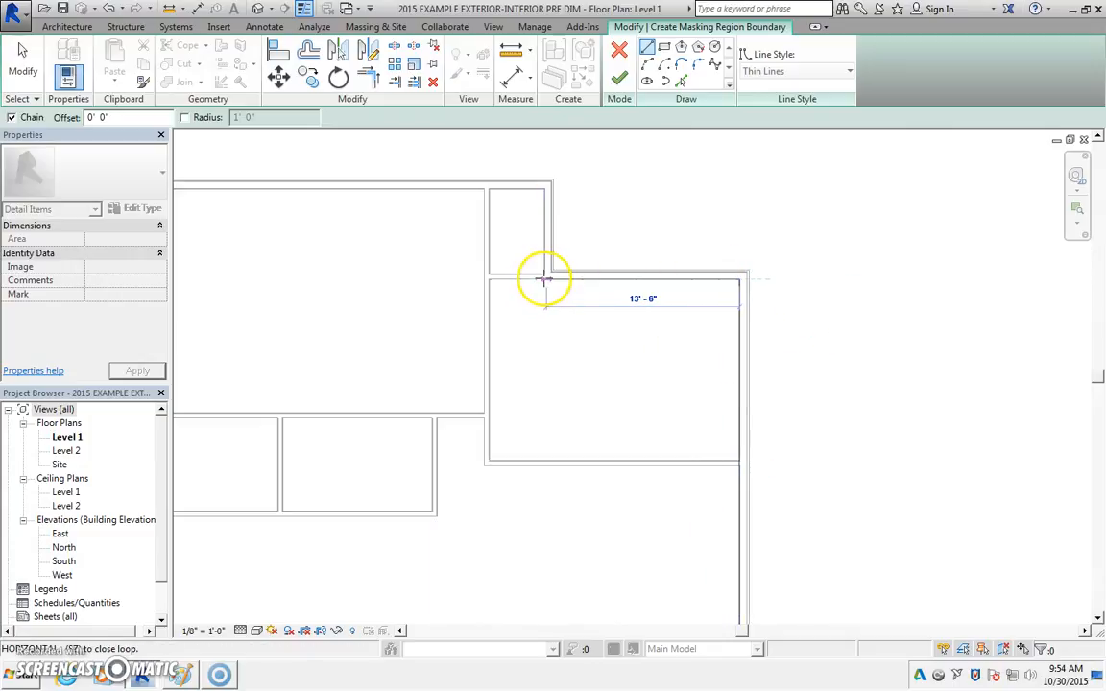
click(543, 279)
click(543, 189)
middle_drag(532, 210, 722, 227)
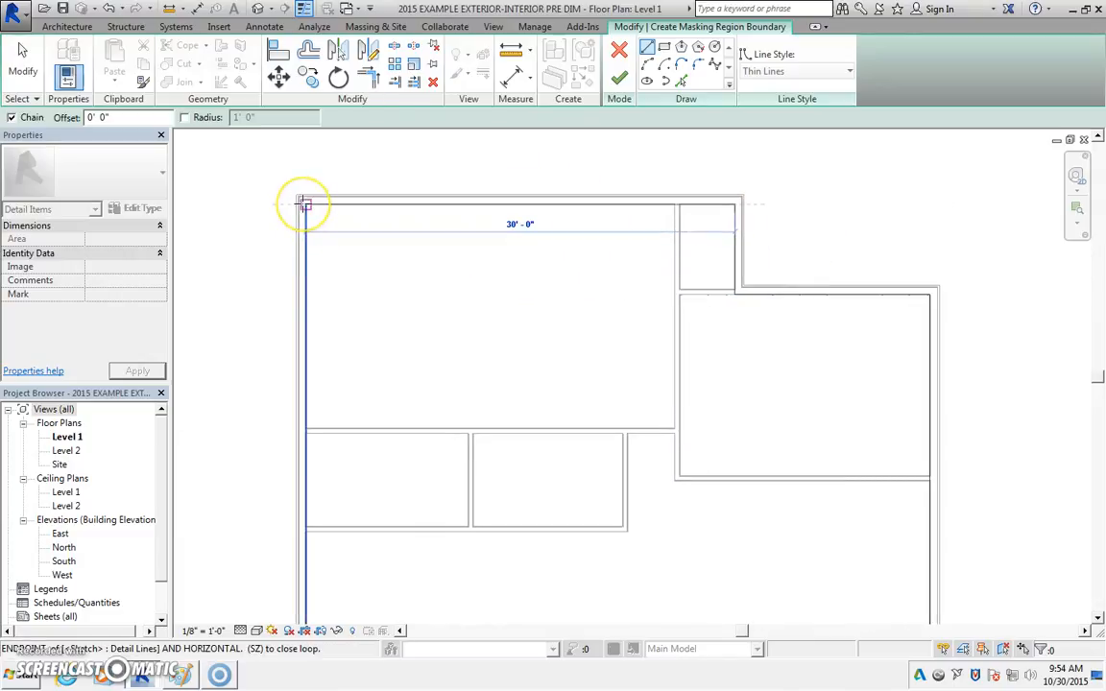
click(303, 203)
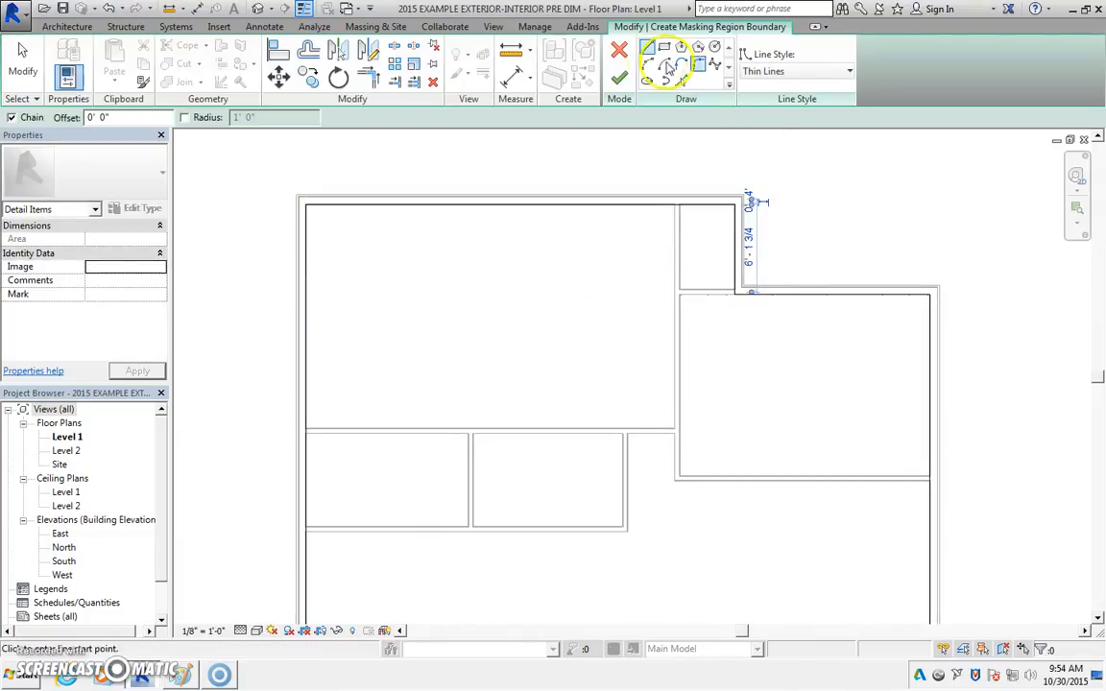
click(618, 78)
scroll(722, 423, down, 1)
middle_drag(917, 388, 893, 274)
scroll(713, 370, down, 1)
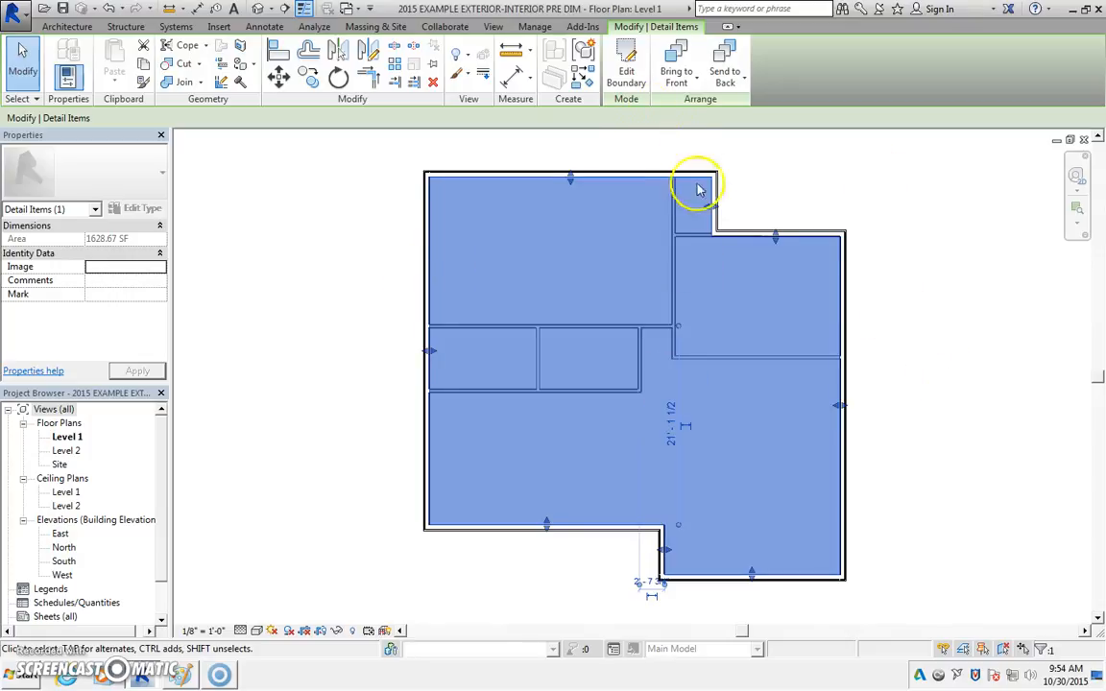
Step: Remove the masking region covering the interior of the floor plan
click(857, 233)
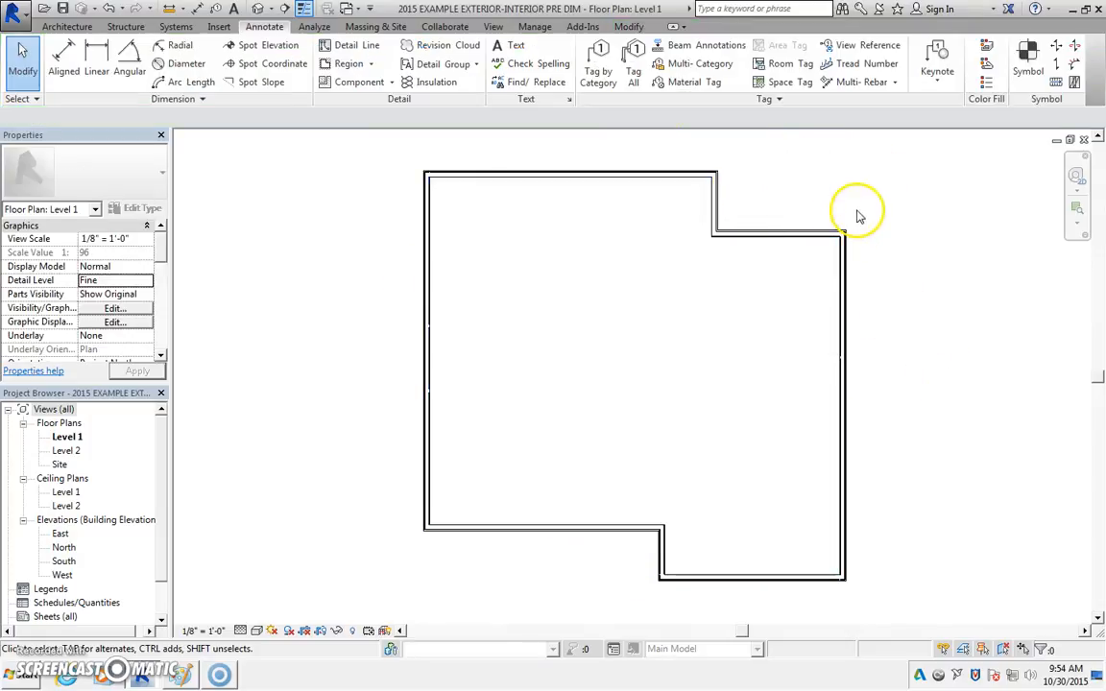
click(550, 524)
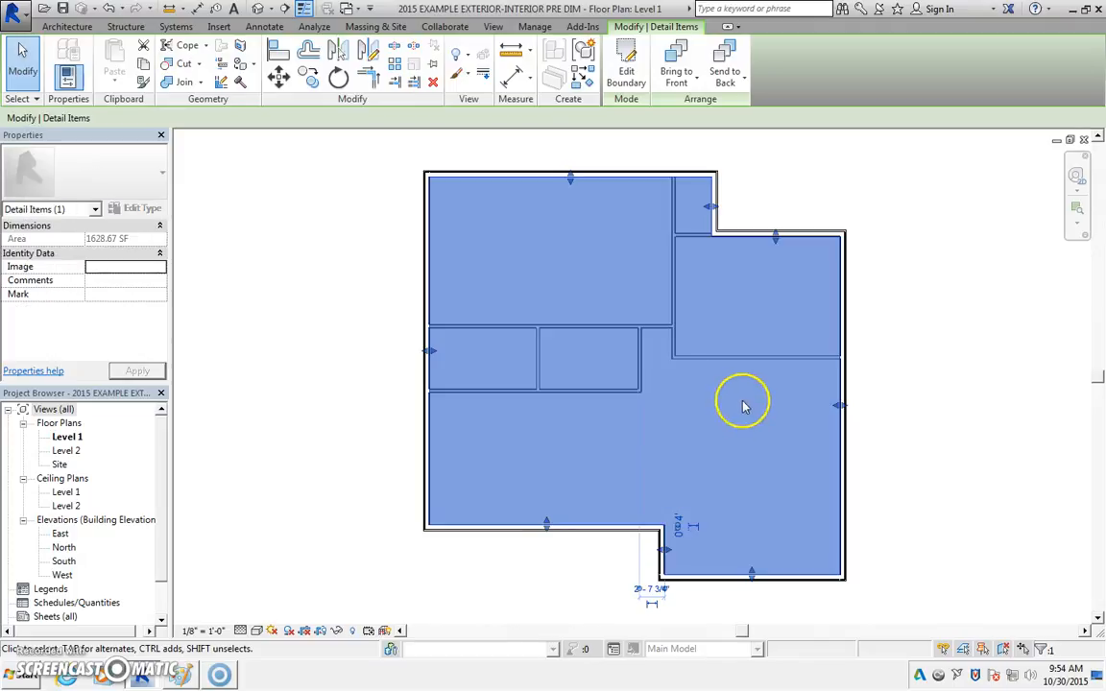
key(Escape)
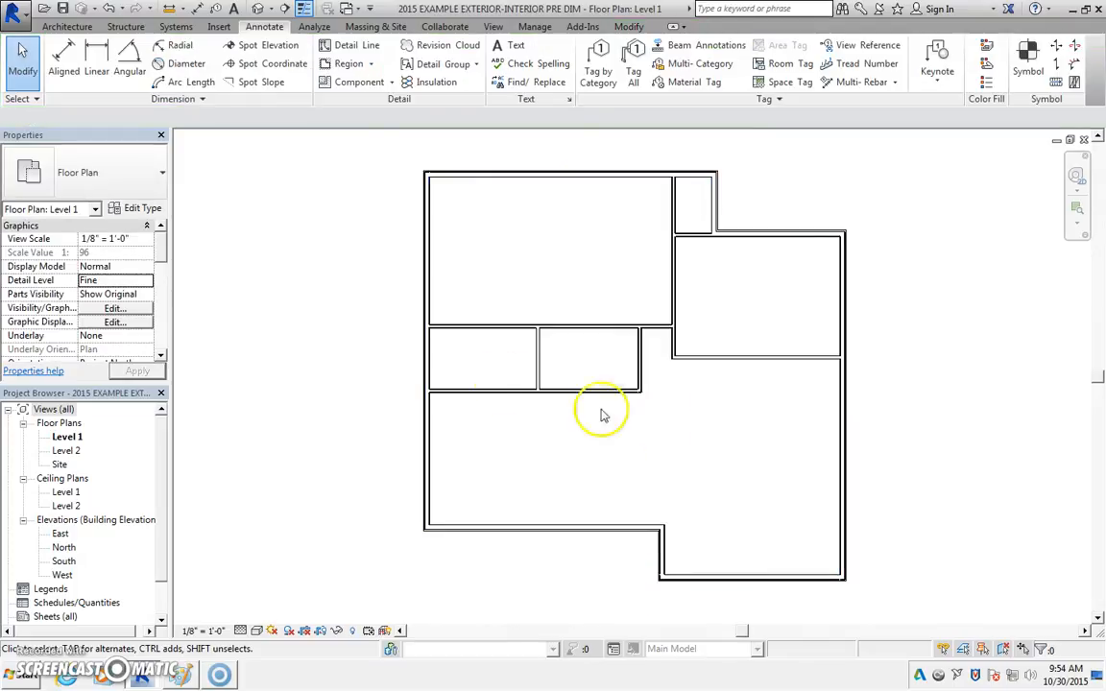
Step: Start an aligned dimension and set its wall reference to Wall faces
scroll(610, 367, up, 2)
middle_drag(514, 274, 457, 284)
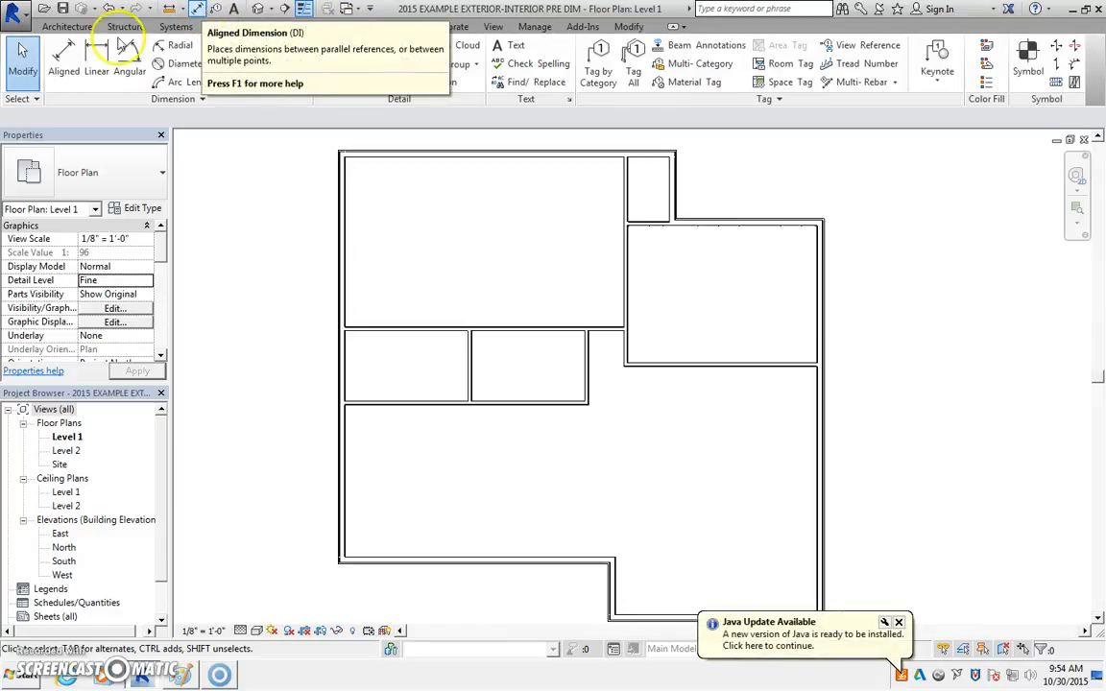
click(63, 55)
scroll(412, 201, up, 2)
scroll(462, 290, up, 2)
middle_drag(396, 184, 314, 259)
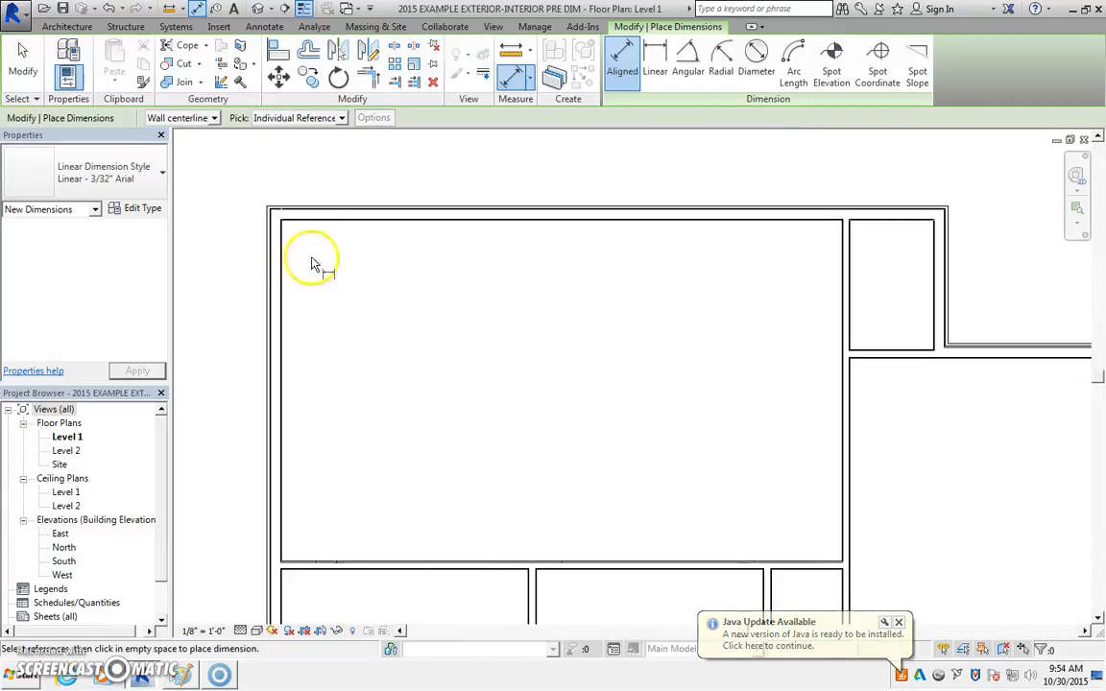
scroll(310, 259, down, 1)
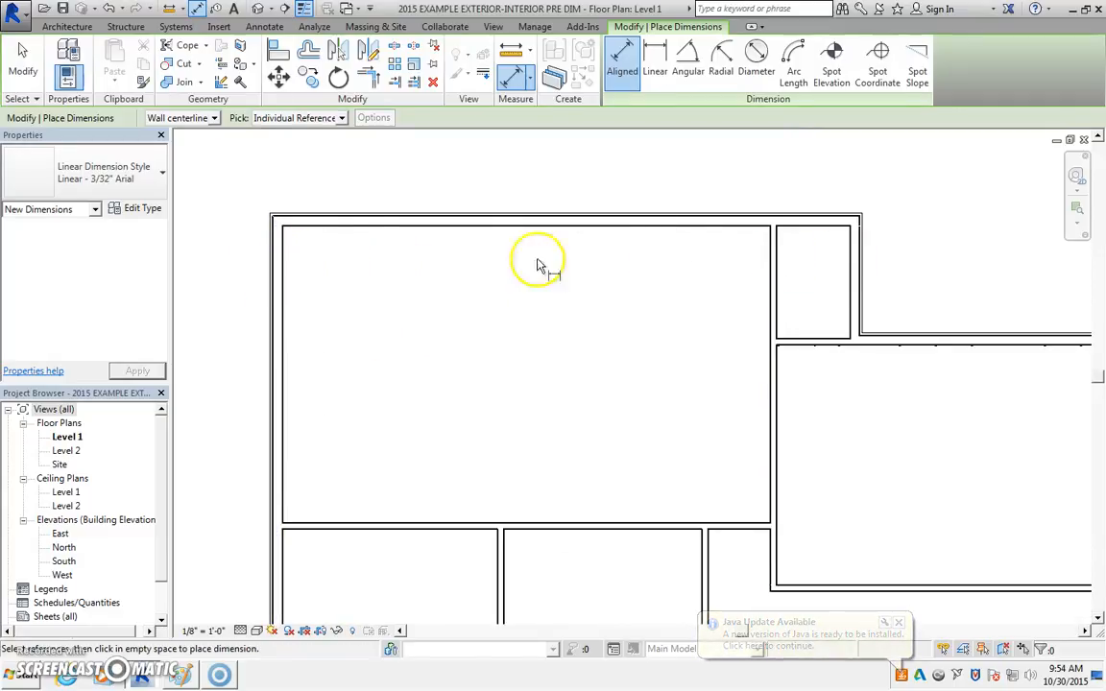
click(214, 119)
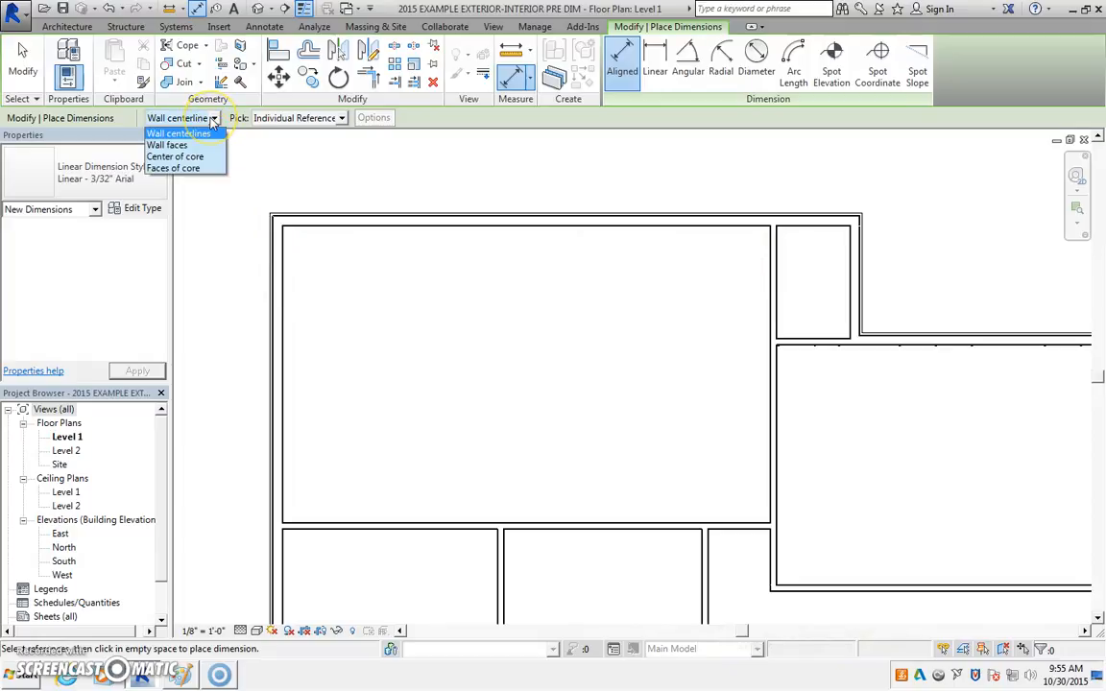
click(162, 145)
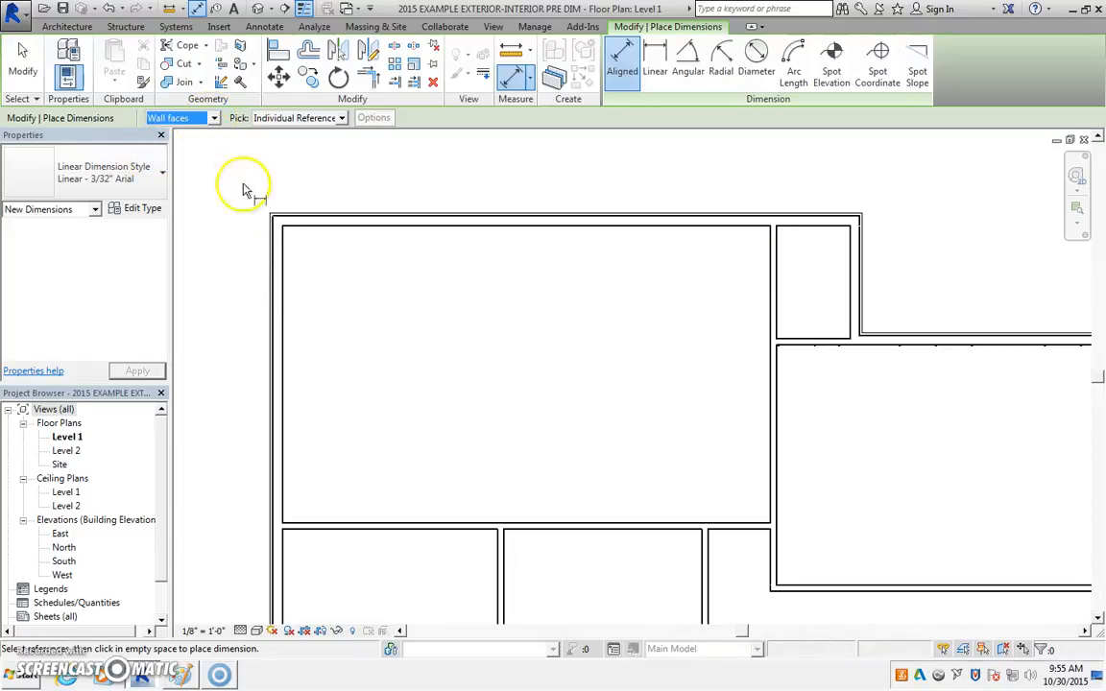
Step: Dimension the width and depth of the large upper-left room between its inner wall faces
click(285, 262)
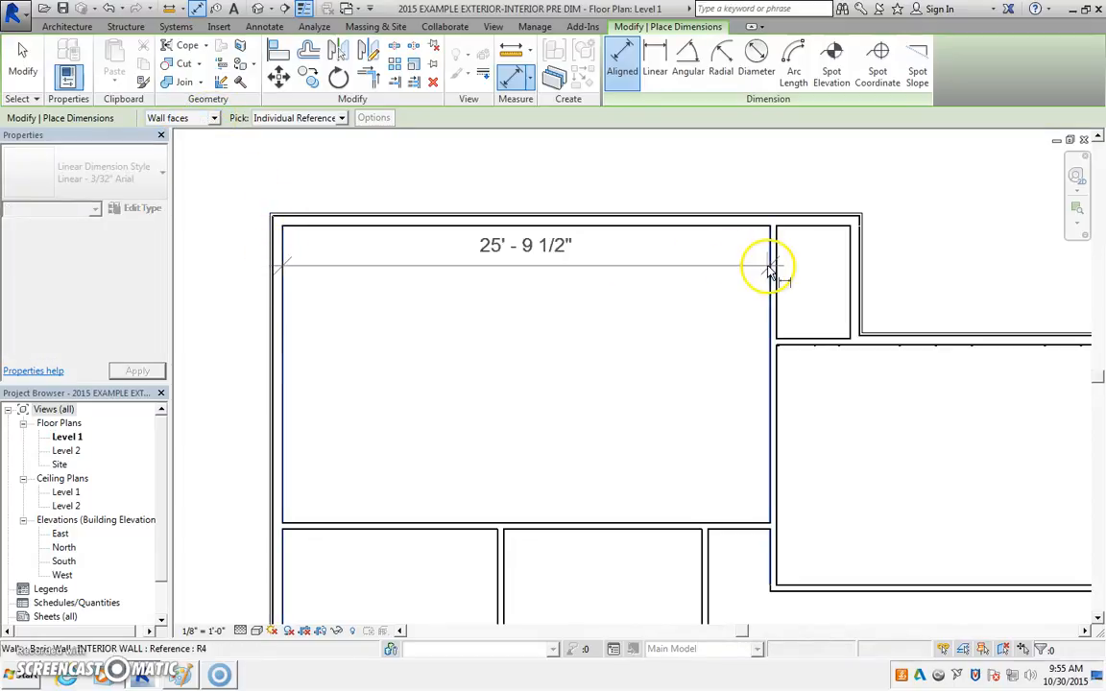
click(772, 264)
click(703, 306)
click(319, 230)
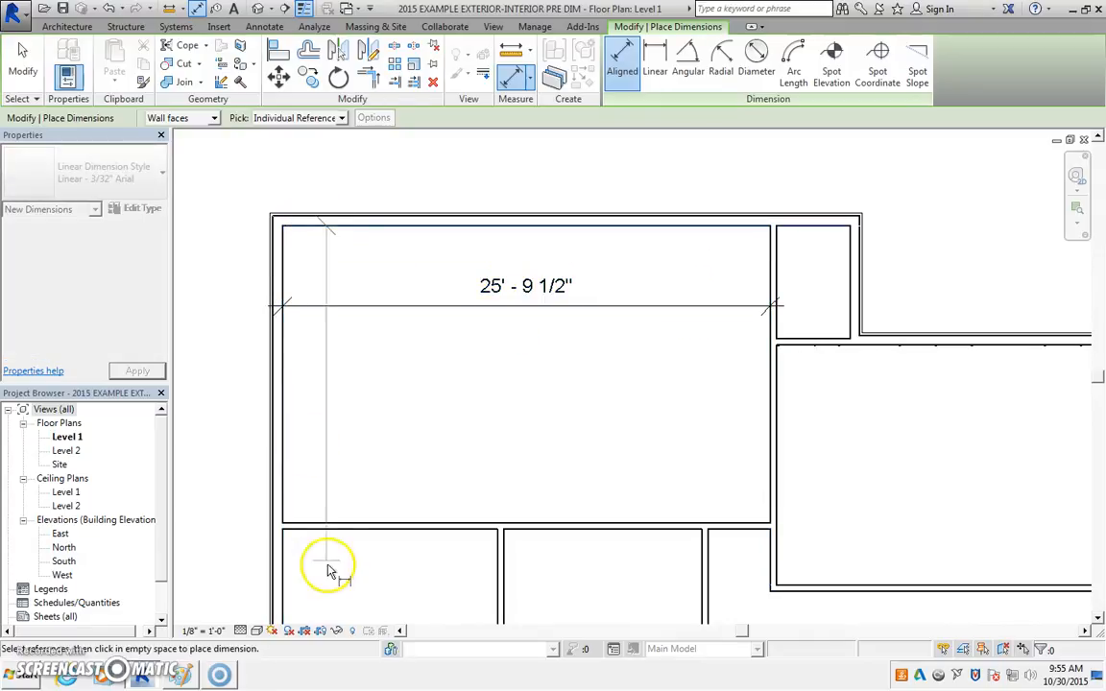
click(332, 526)
click(346, 480)
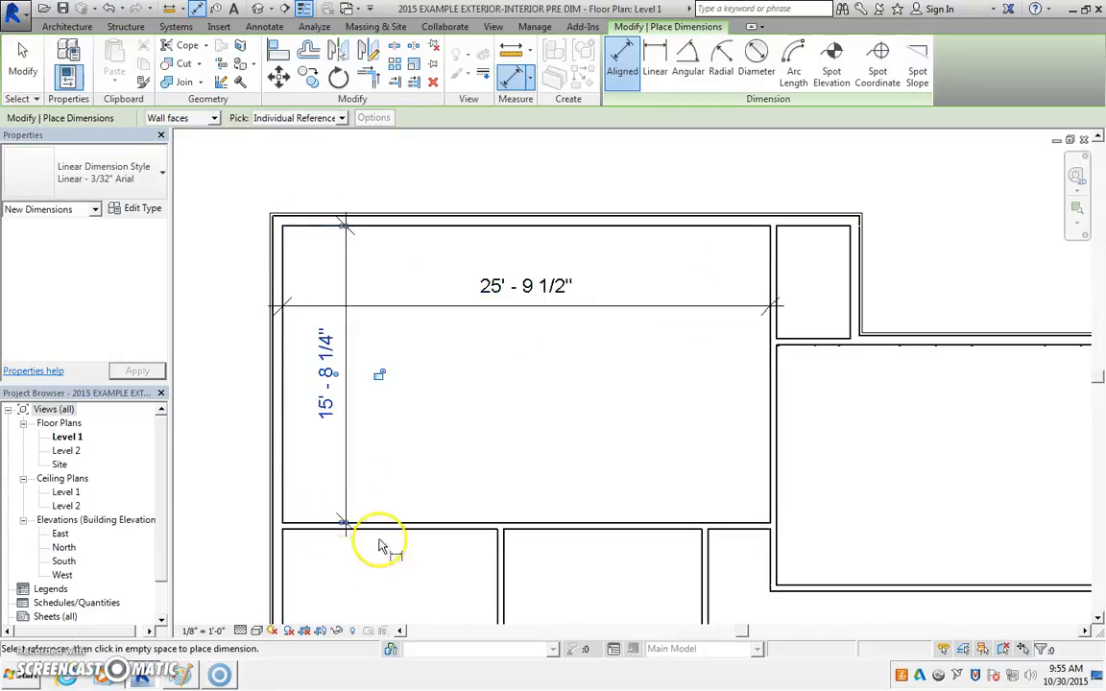
Step: Dimension the depths of the small left room and the large open room below it, keeping both dimensions in line
middle_drag(298, 540, 278, 328)
click(317, 313)
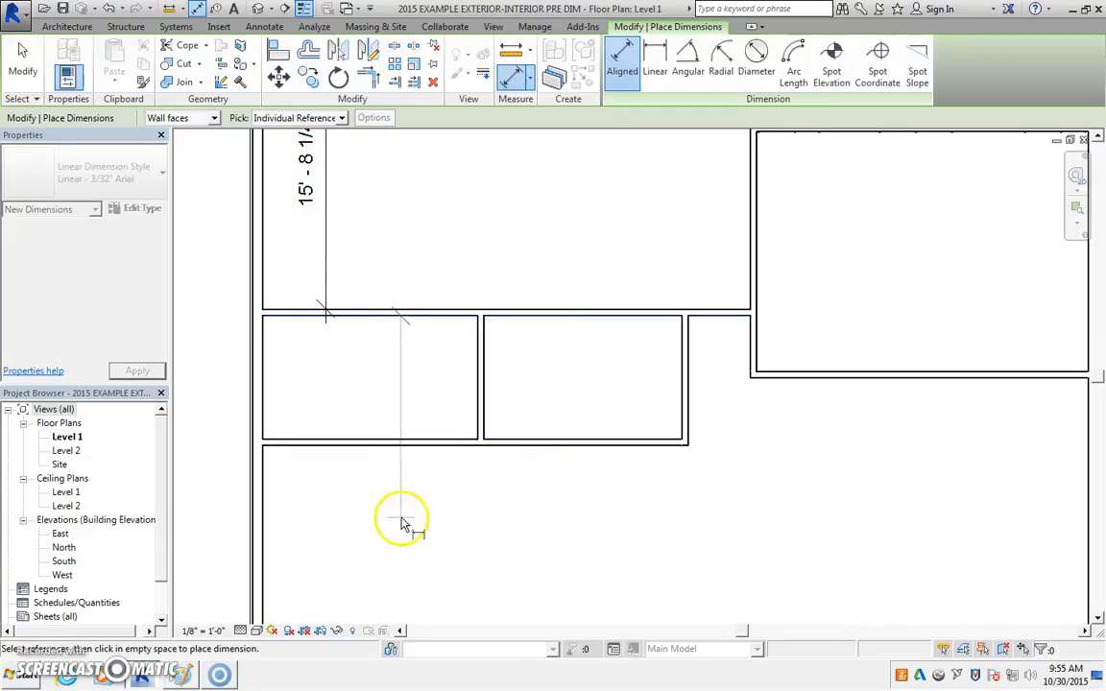
click(327, 443)
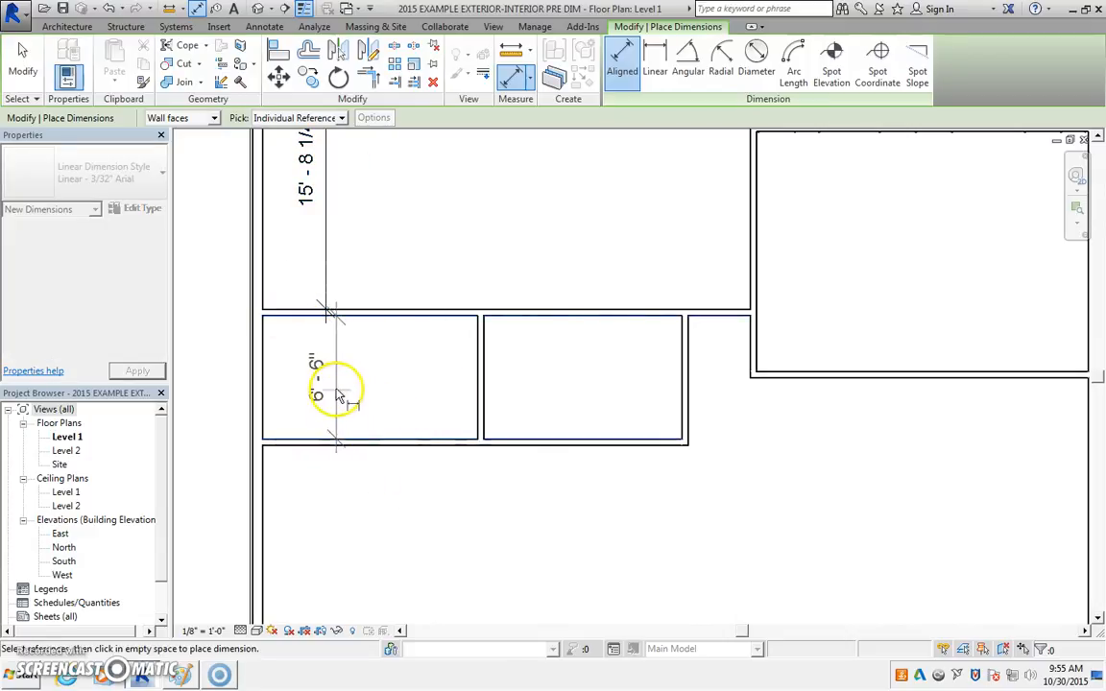
click(334, 388)
middle_drag(365, 494, 310, 385)
click(305, 347)
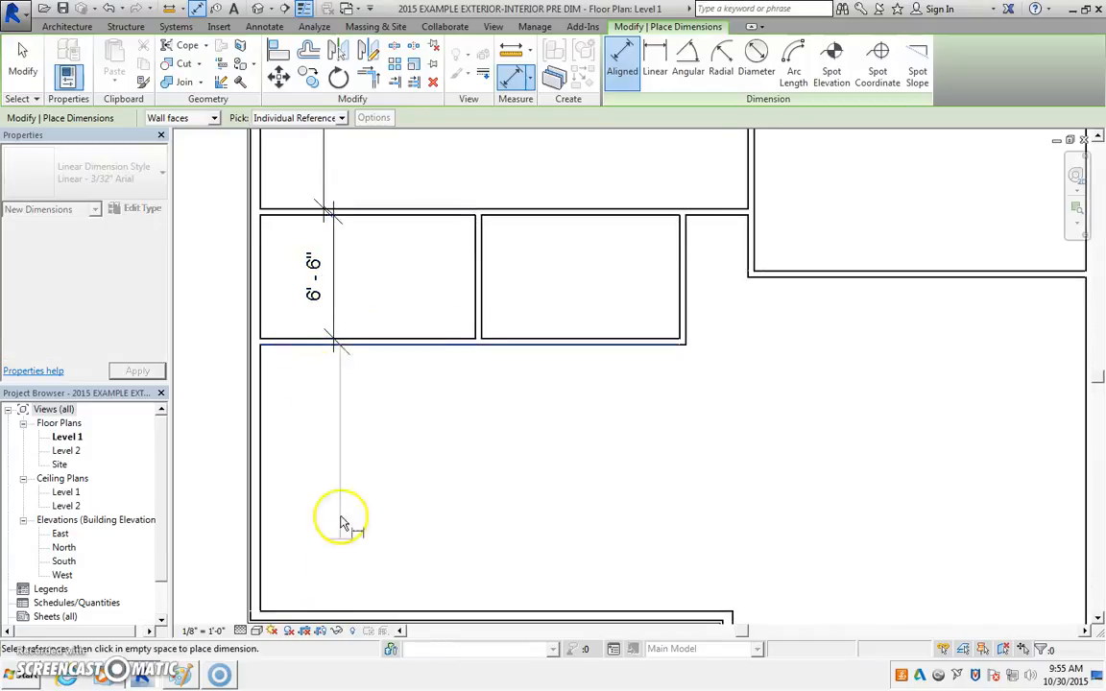
click(336, 580)
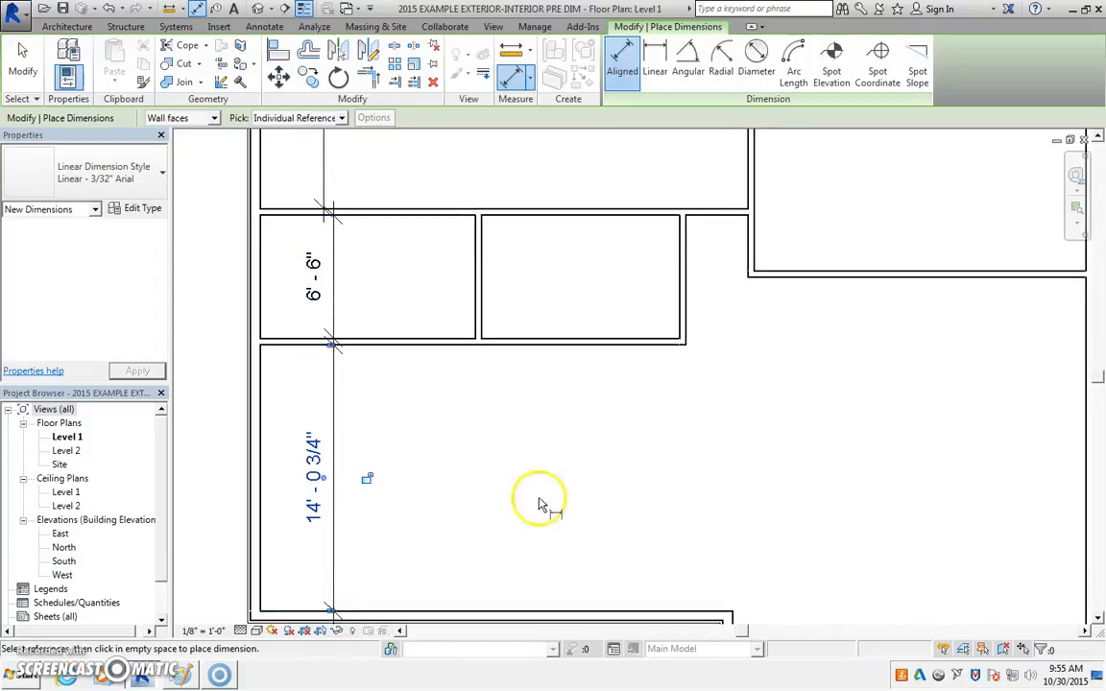
Step: Dimension the width and depth of the small middle room between its inner wall faces
click(484, 288)
click(678, 289)
click(651, 288)
click(526, 219)
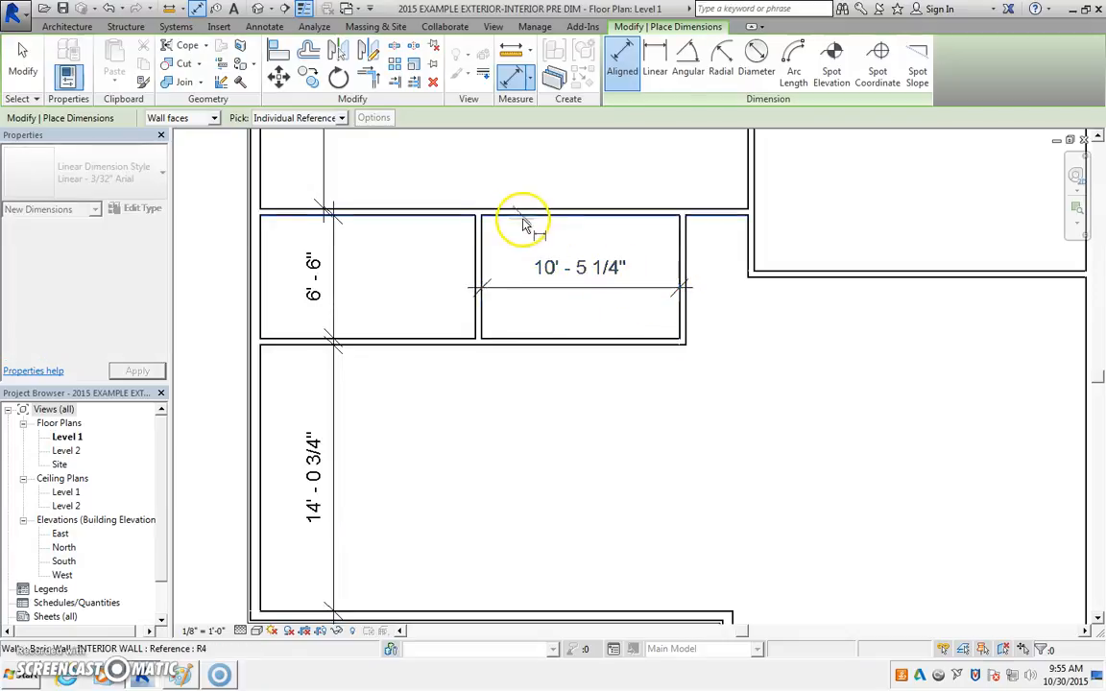
click(526, 336)
click(524, 328)
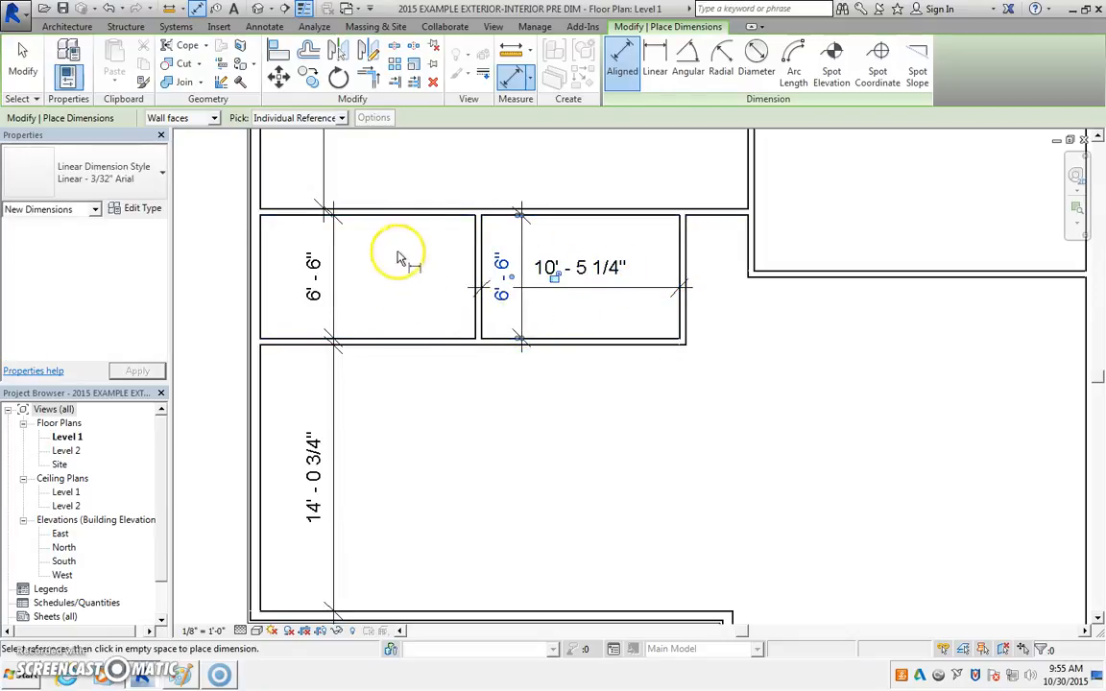
Step: Dimension the width of the small left room between its inner wall faces
click(264, 252)
click(470, 248)
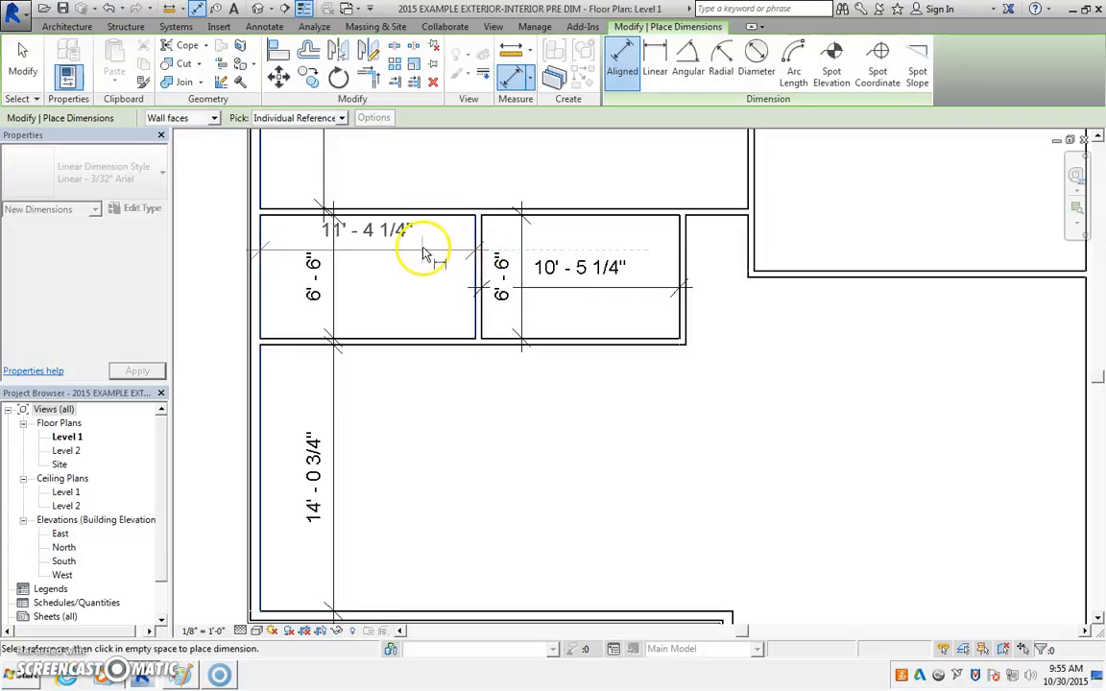
click(424, 247)
Step: Dimension the width and depth of the narrow closet beside the large upper-left room between its inner wall faces
scroll(437, 431, down, 1)
middle_drag(445, 415, 407, 521)
mouse_move(485, 370)
middle_down()
mouse_move(369, 411)
mouse_move(344, 390)
middle_up()
middle_drag(567, 288, 505, 449)
click(474, 286)
click(536, 286)
click(516, 337)
click(506, 266)
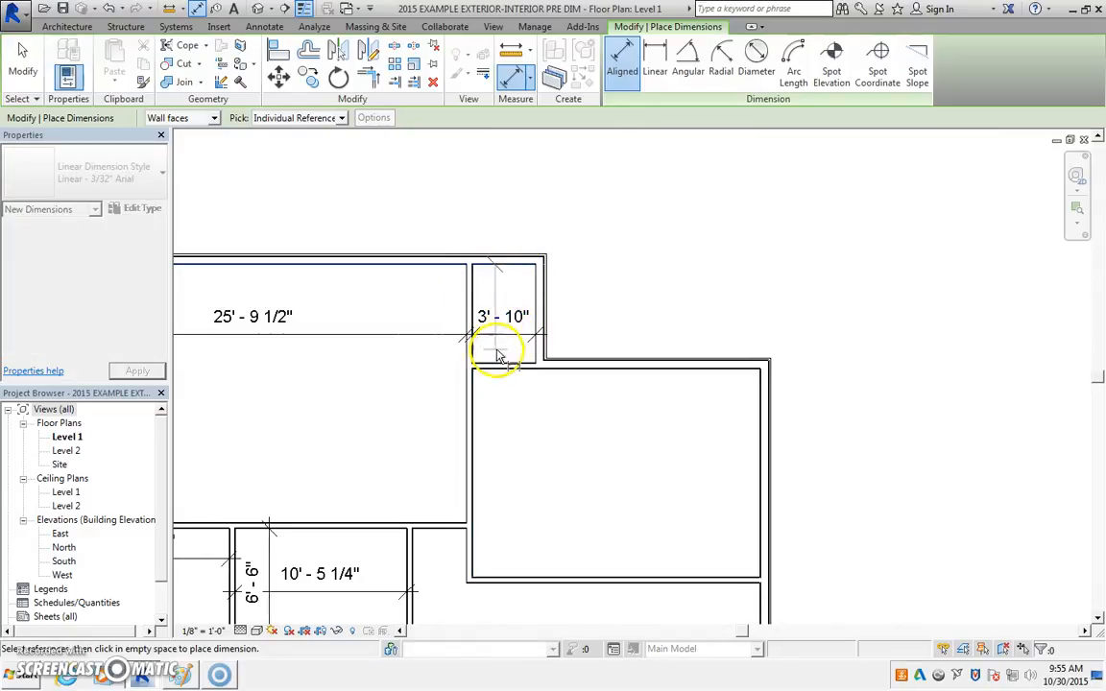
click(504, 362)
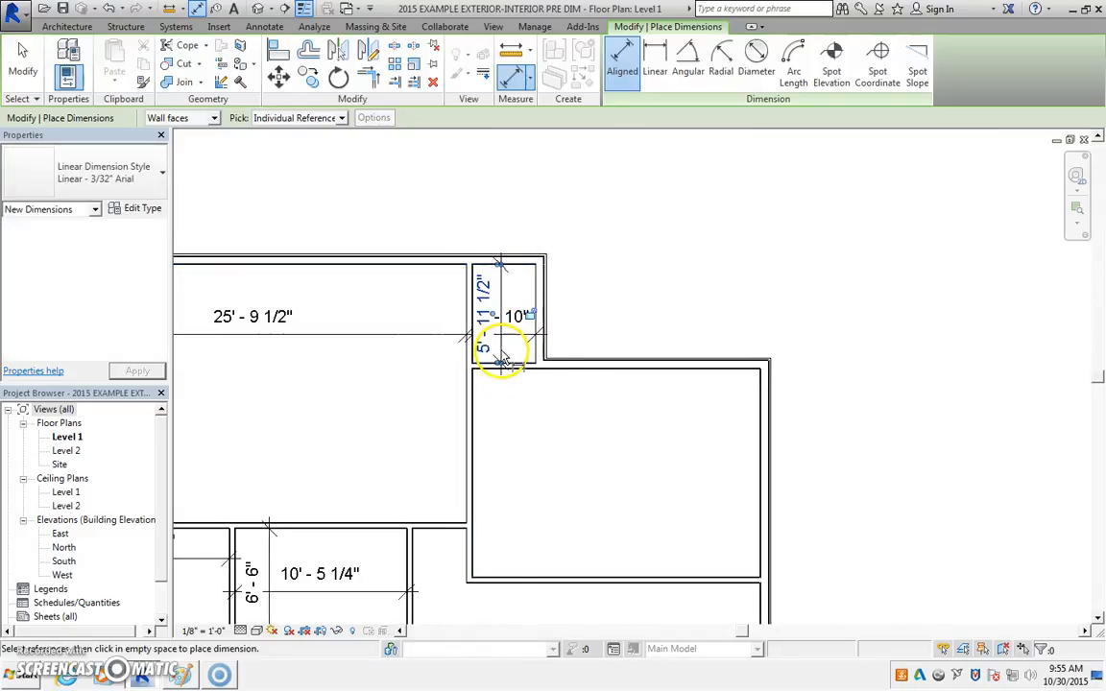
Step: Dimension the depth and width of the upper-right room below the closet between its inner wall faces
click(617, 371)
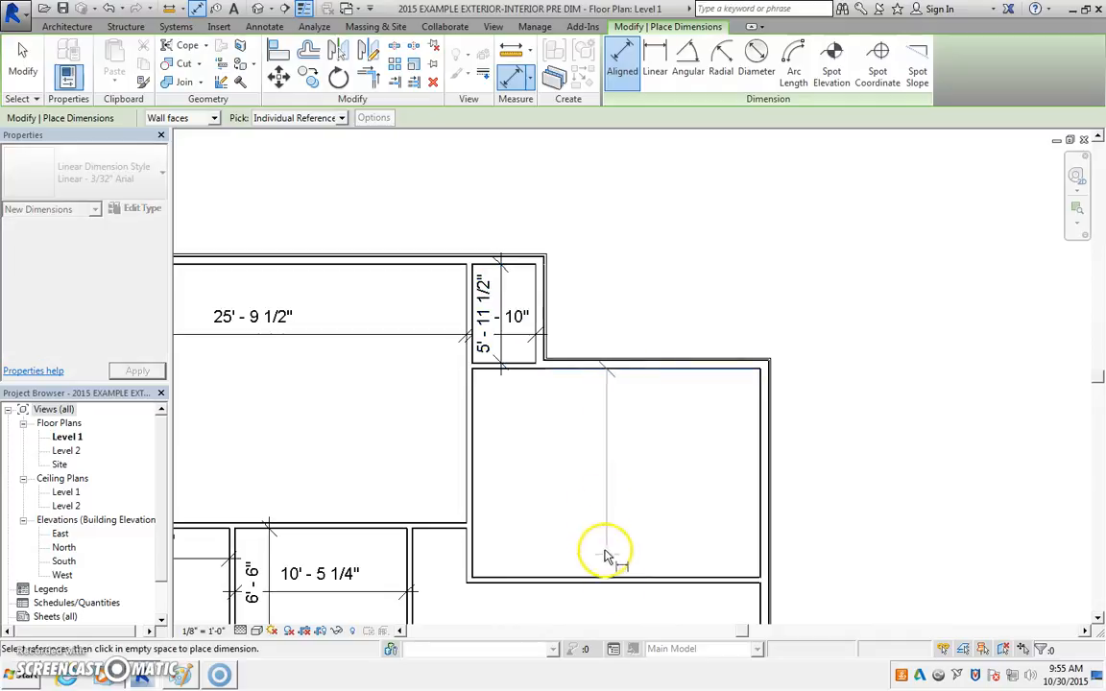
click(633, 566)
click(675, 519)
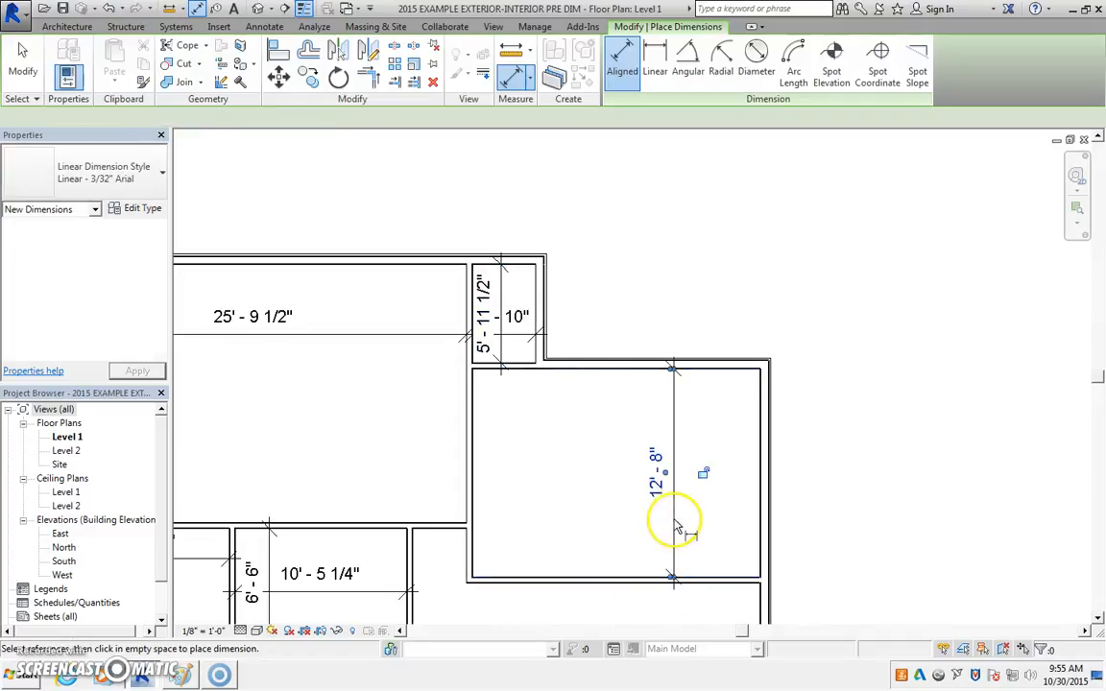
click(477, 440)
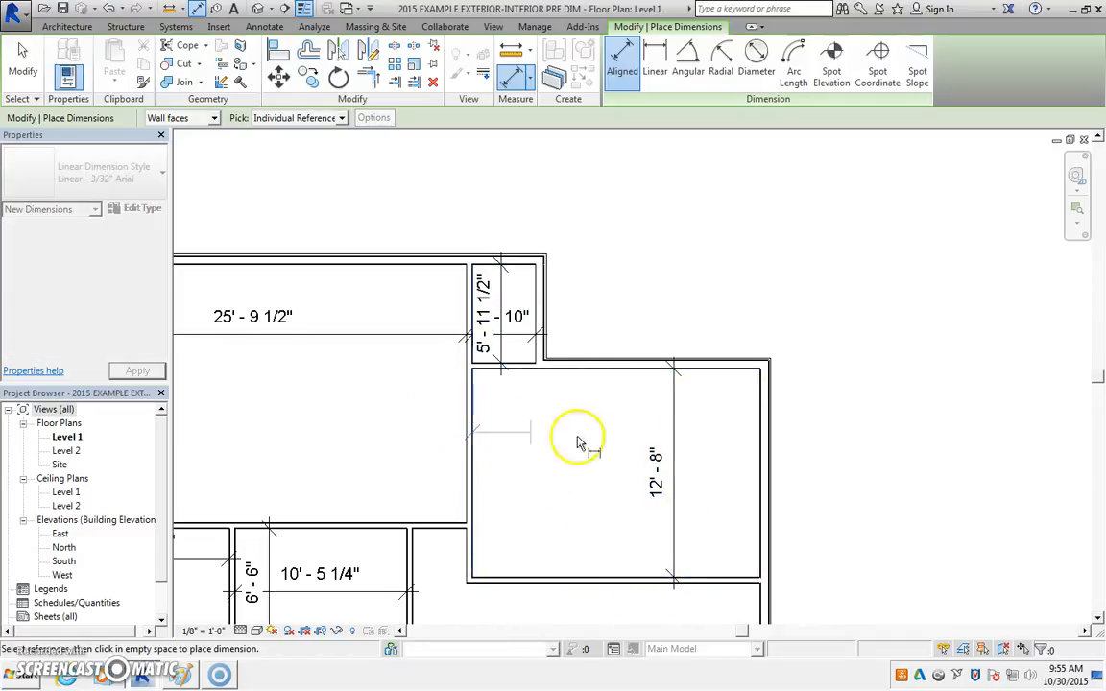
click(763, 439)
click(730, 440)
Step: Dimension the width and depth of the lower-right part of the open room, from the upper-right room's wall to the bottom exterior wall
middle_drag(657, 480, 699, 316)
scroll(711, 365, down, 3)
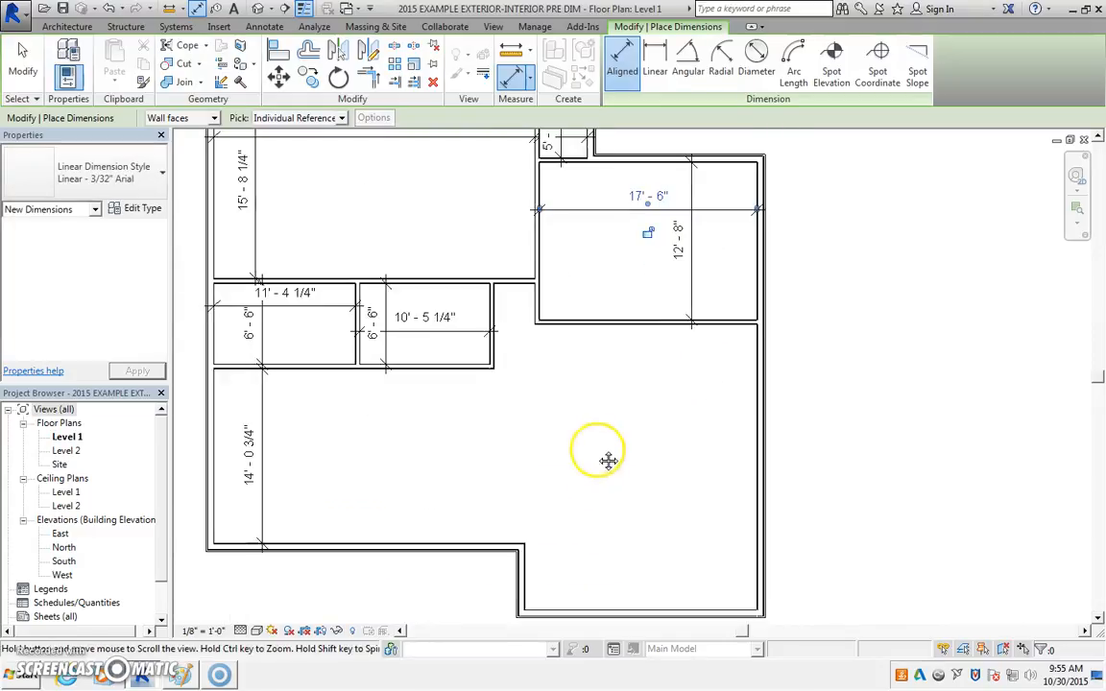
click(538, 563)
click(741, 549)
click(733, 549)
click(647, 350)
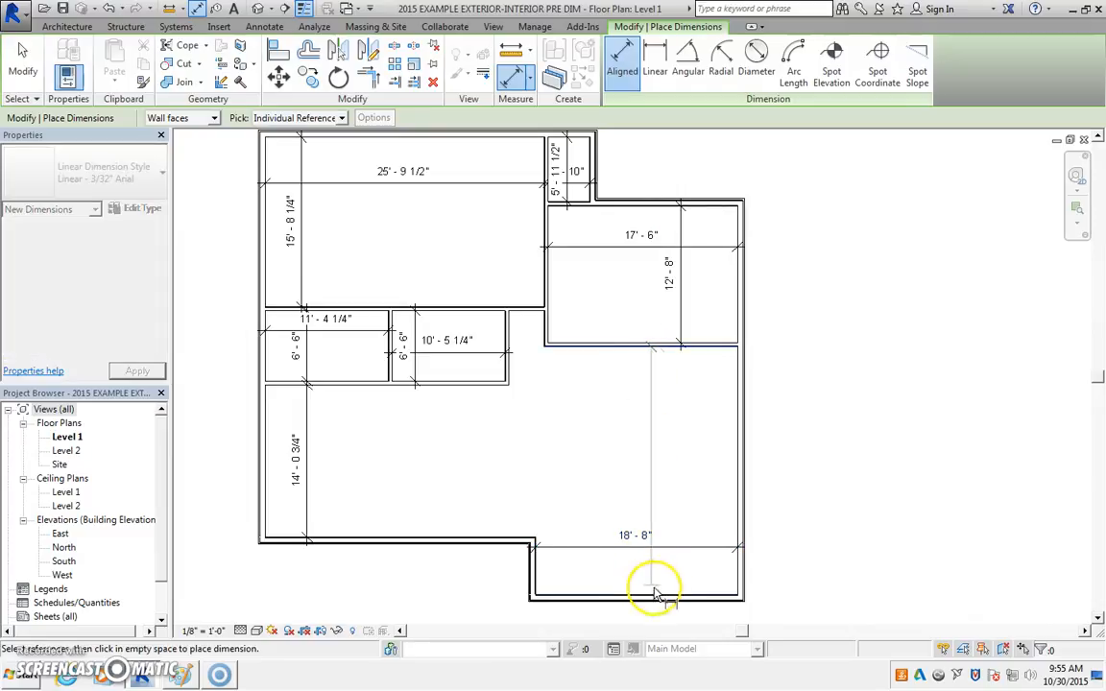
click(669, 599)
click(690, 552)
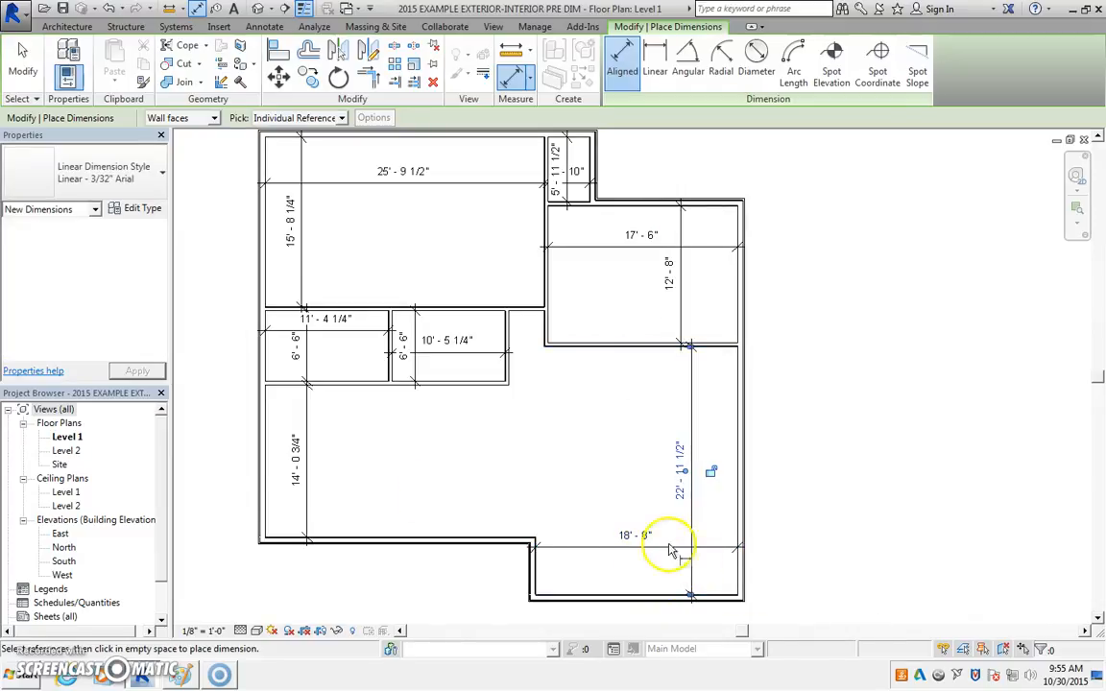
Step: Dimension the width of the open room's lower-left part and the narrow hall space beside the small middle room, ending the dimension command
click(267, 512)
click(535, 564)
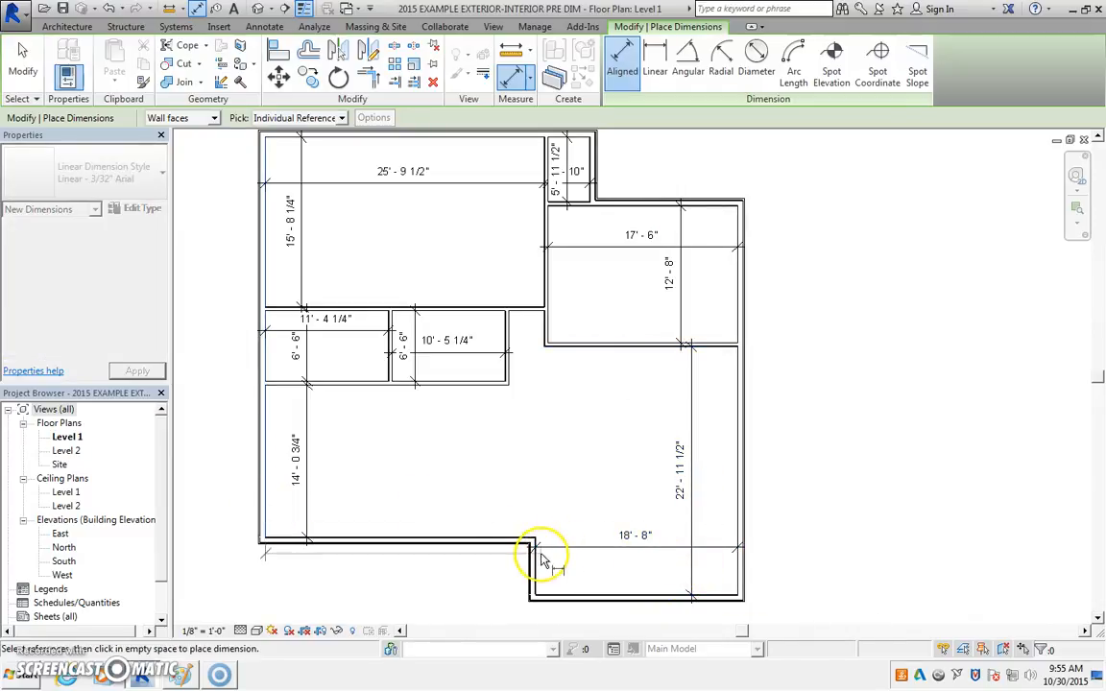
click(519, 503)
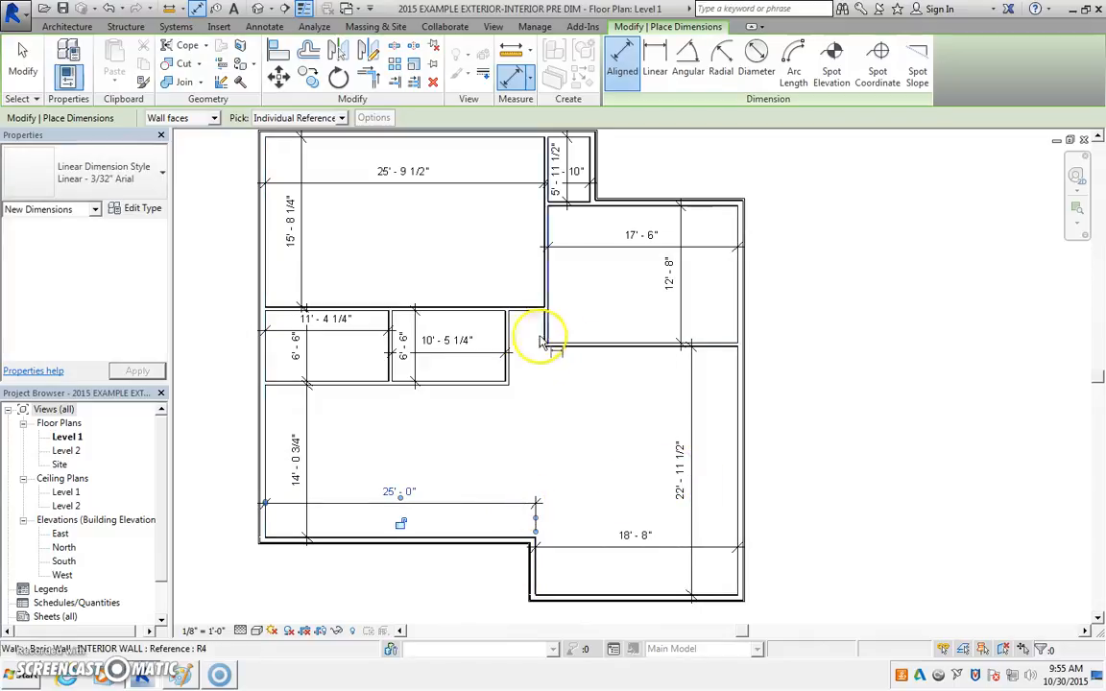
click(509, 329)
click(549, 338)
click(531, 334)
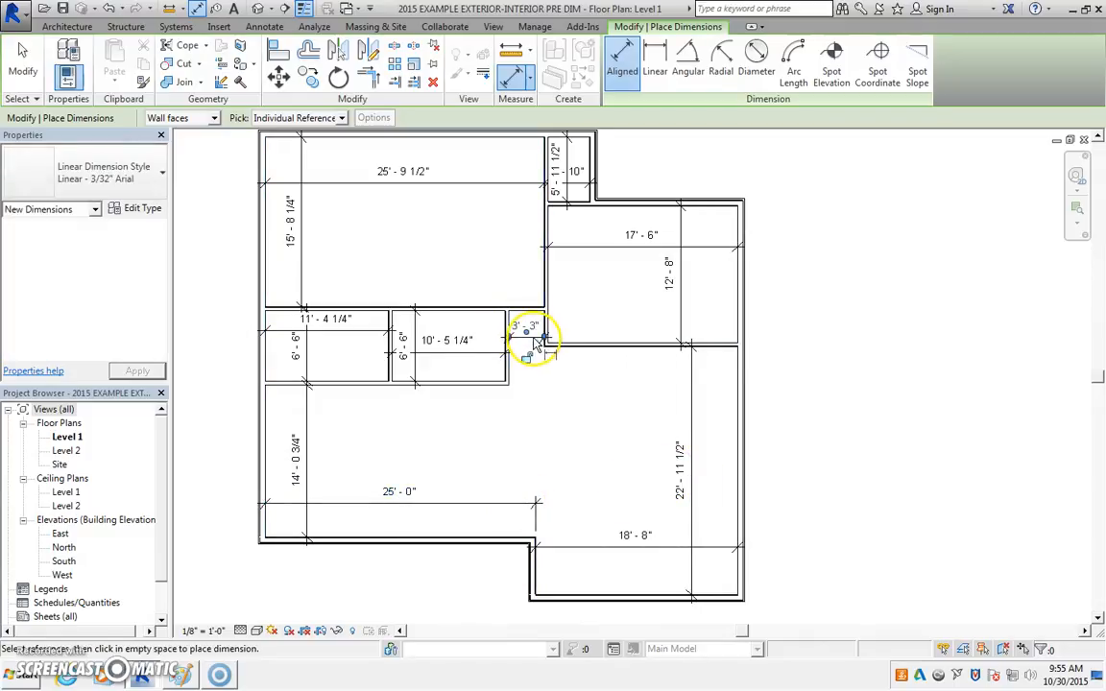
key(Escape)
key(Escape)
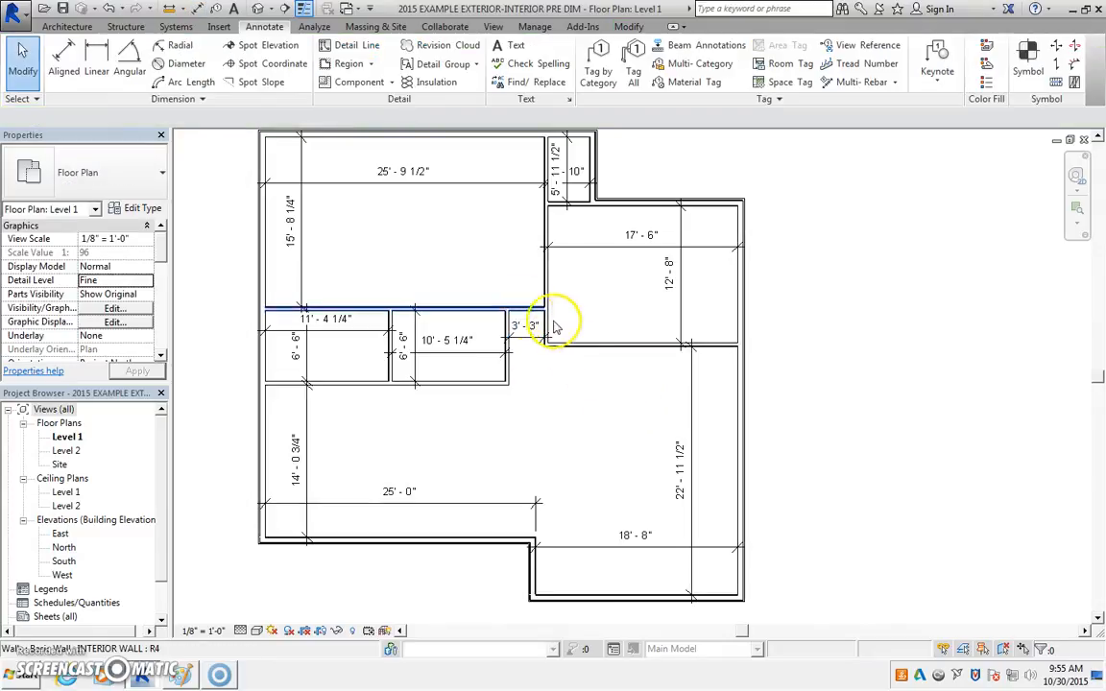
Step: Review the interior dimensions across the floor plan and compare the room layout with the hand-drawn sketch in Paint
middle_drag(526, 314, 575, 402)
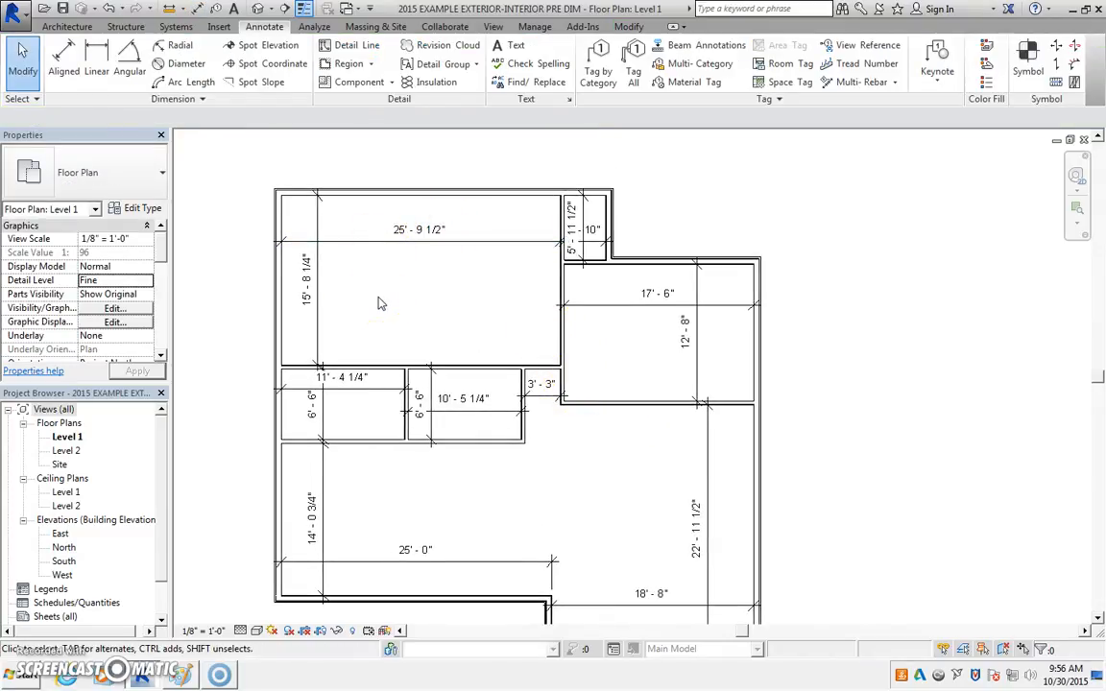
click(229, 261)
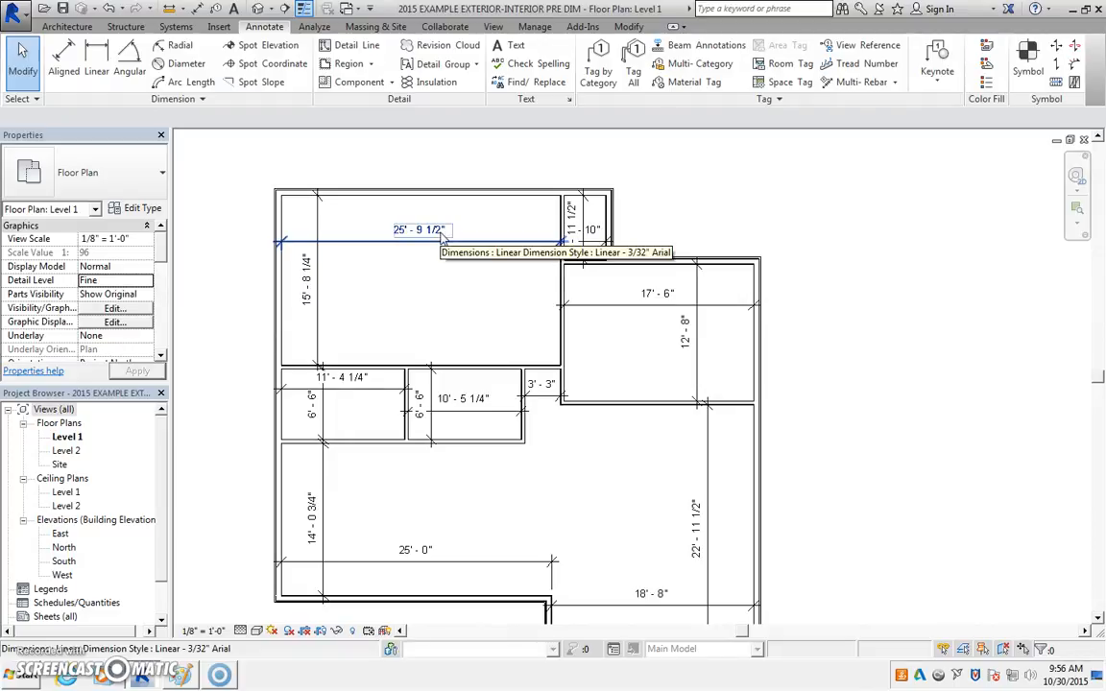
scroll(445, 301, up, 2)
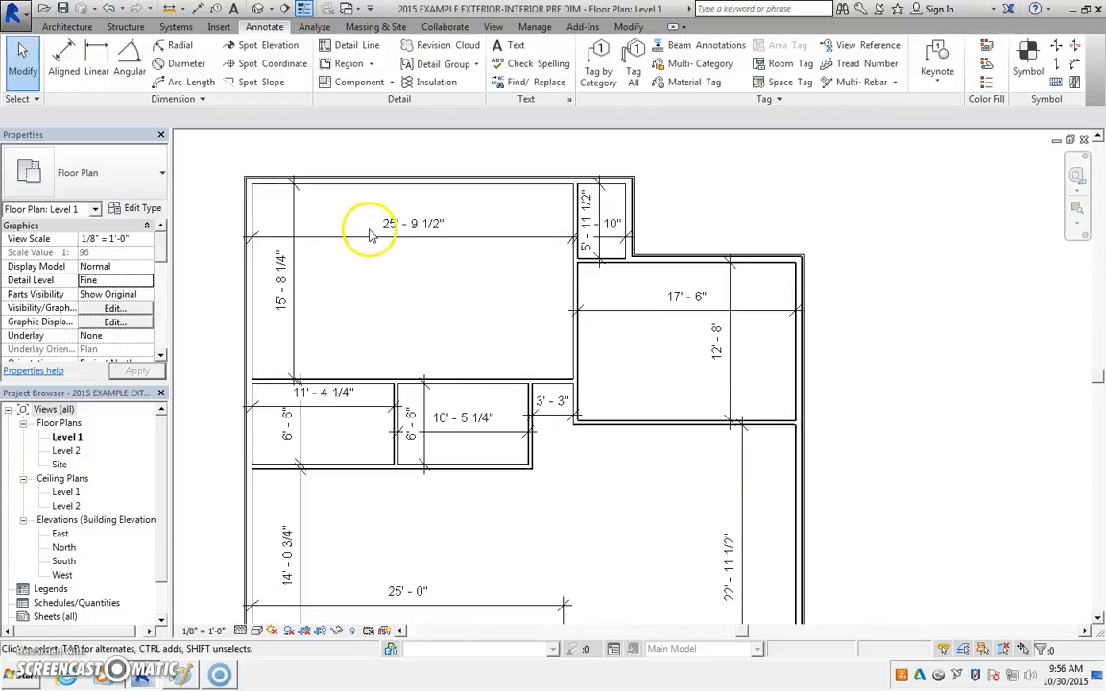
scroll(445, 549, up, 1)
middle_drag(446, 550, 493, 543)
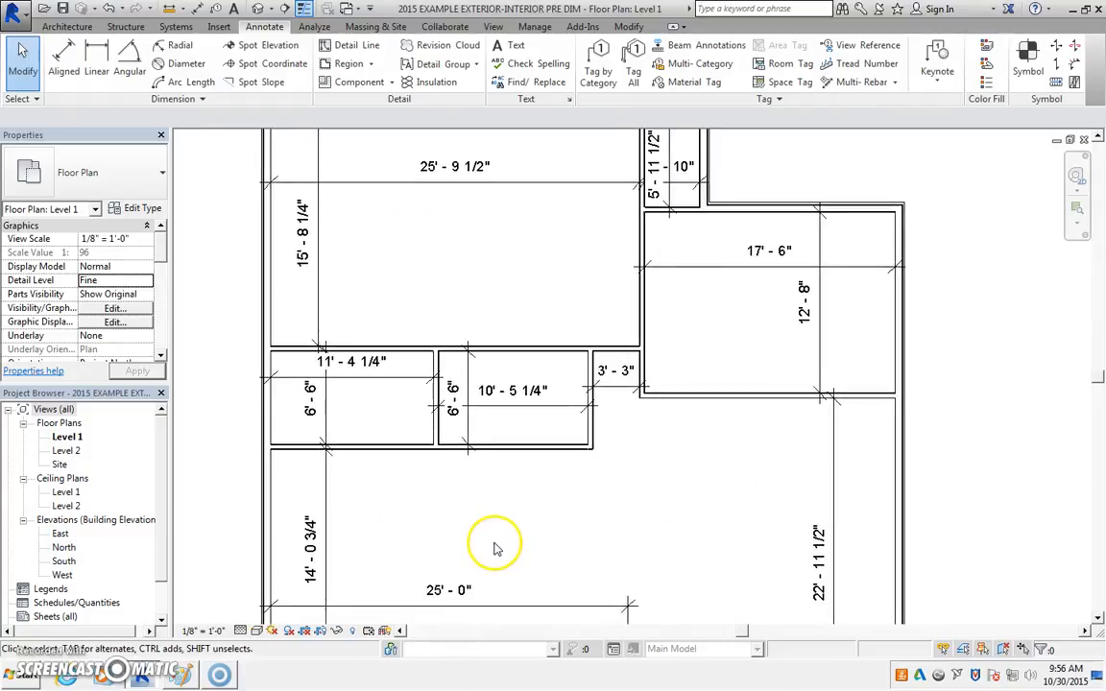
scroll(493, 543, down, 1)
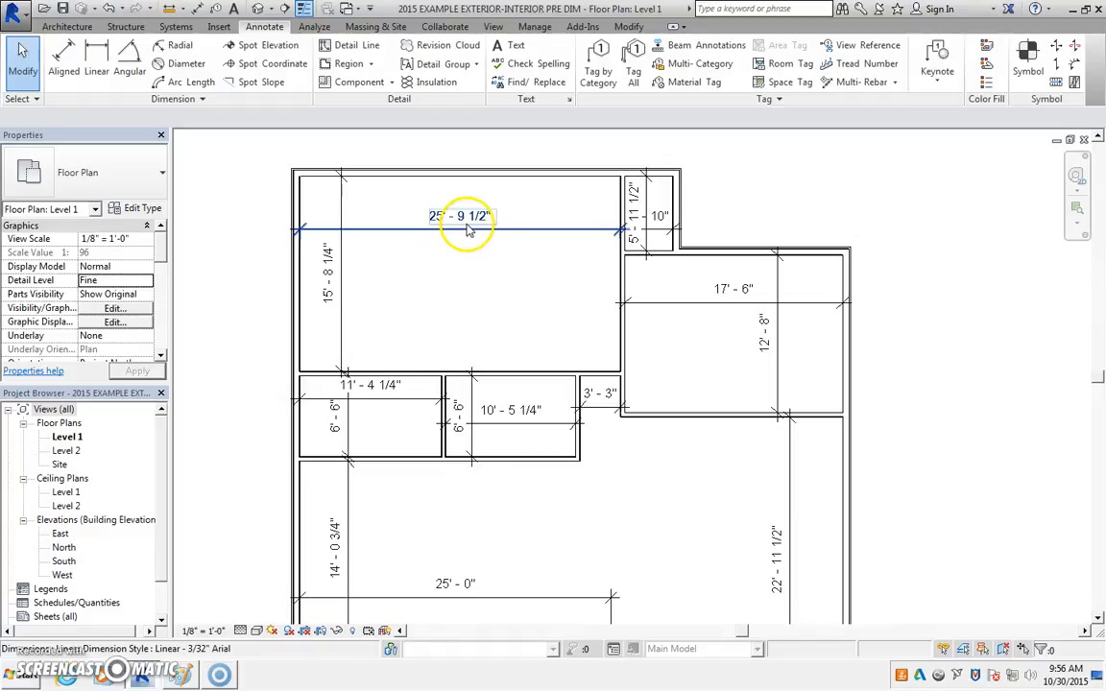
click(177, 676)
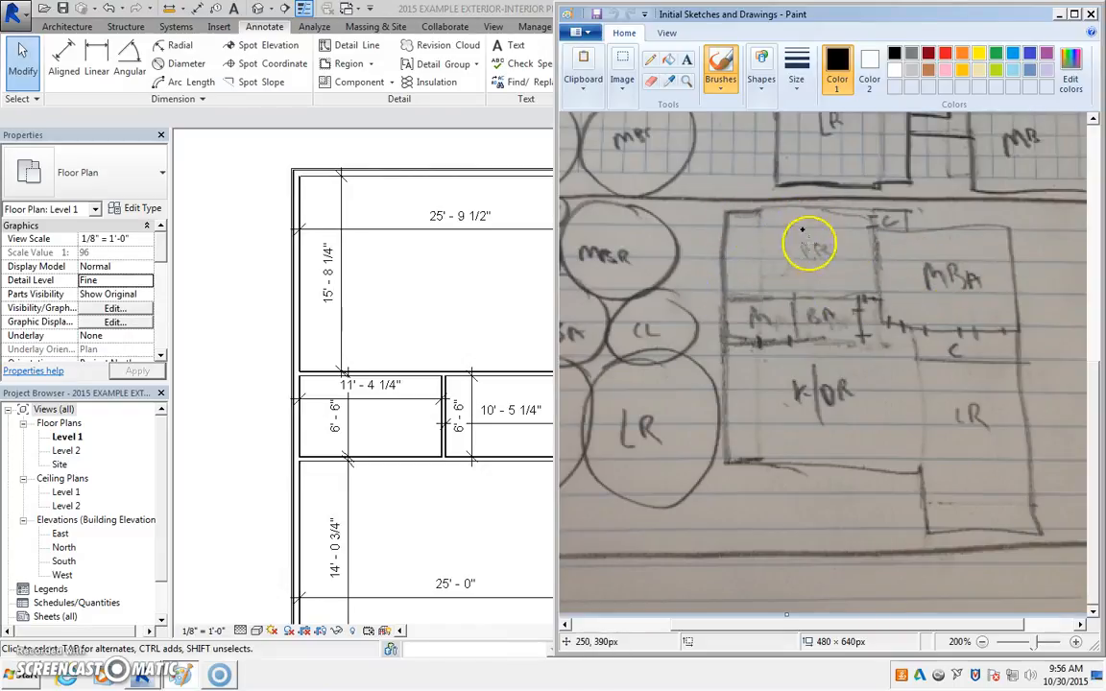
click(509, 303)
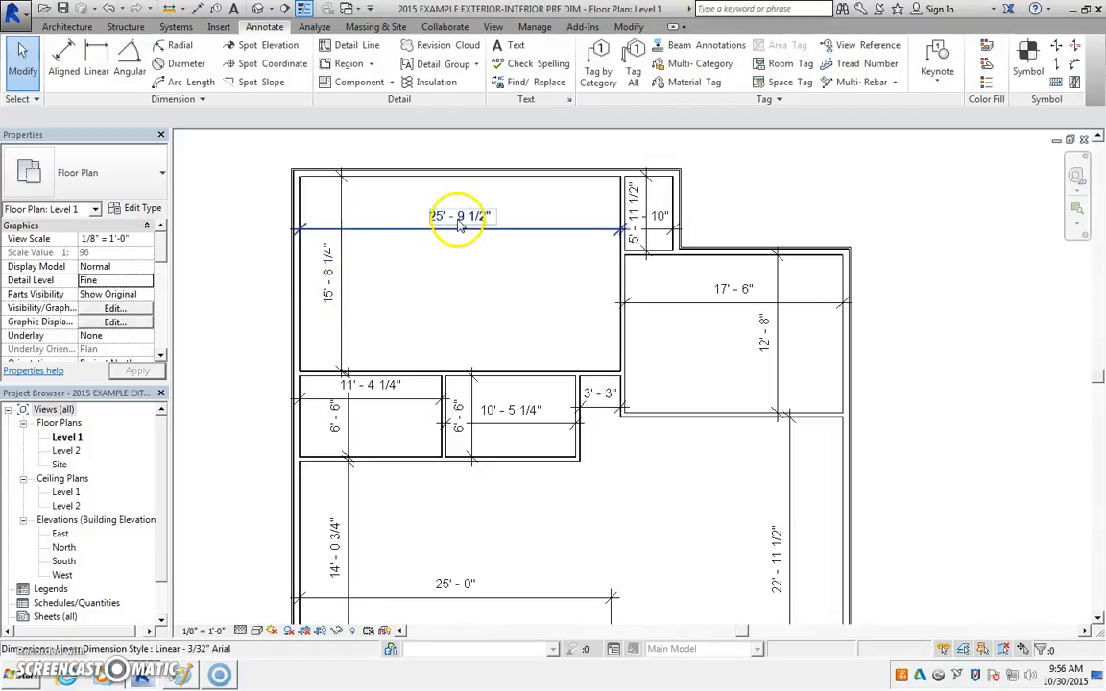
Step: Try to set the large upper-left room's width to 12' by moving its left exterior wall
click(294, 267)
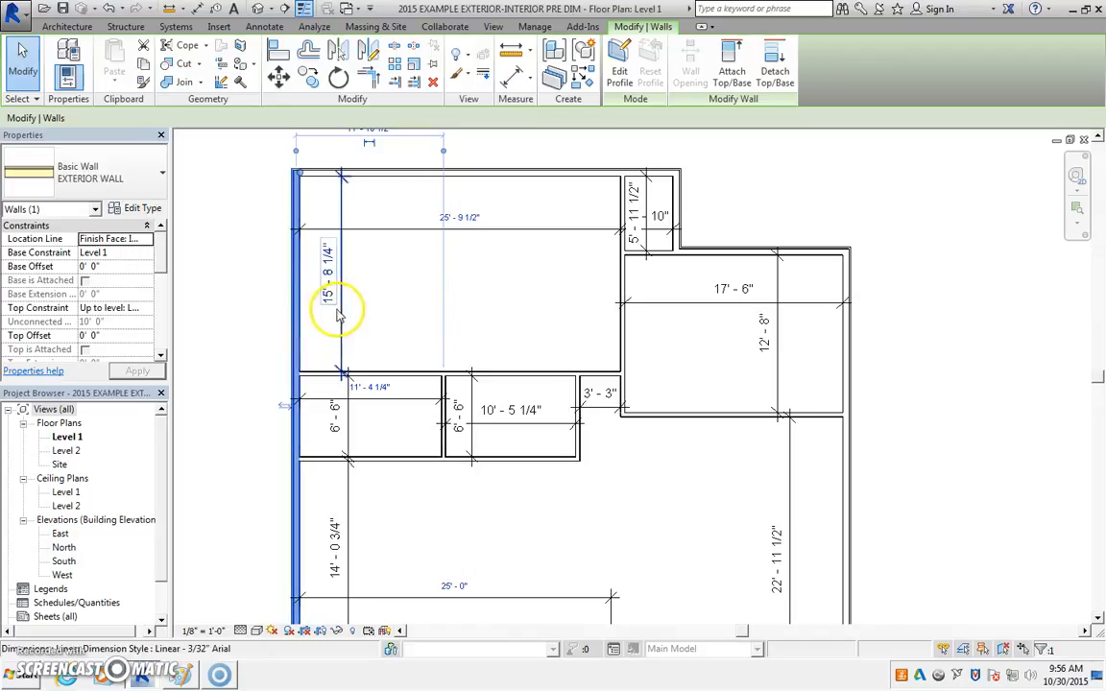
click(478, 228)
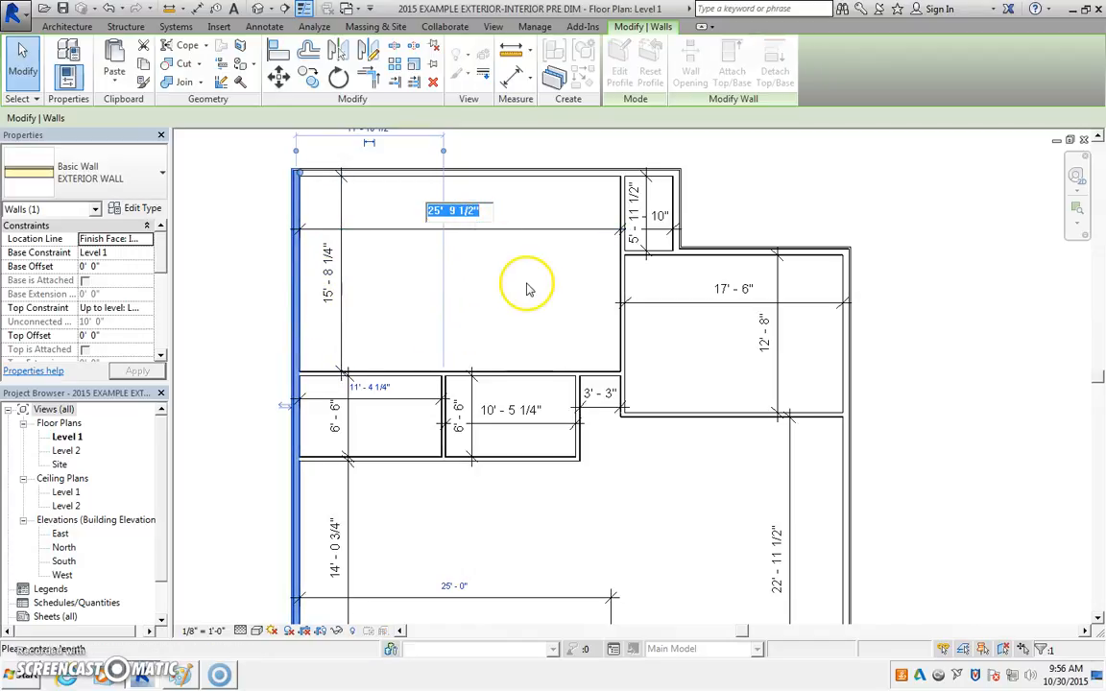
key(Return)
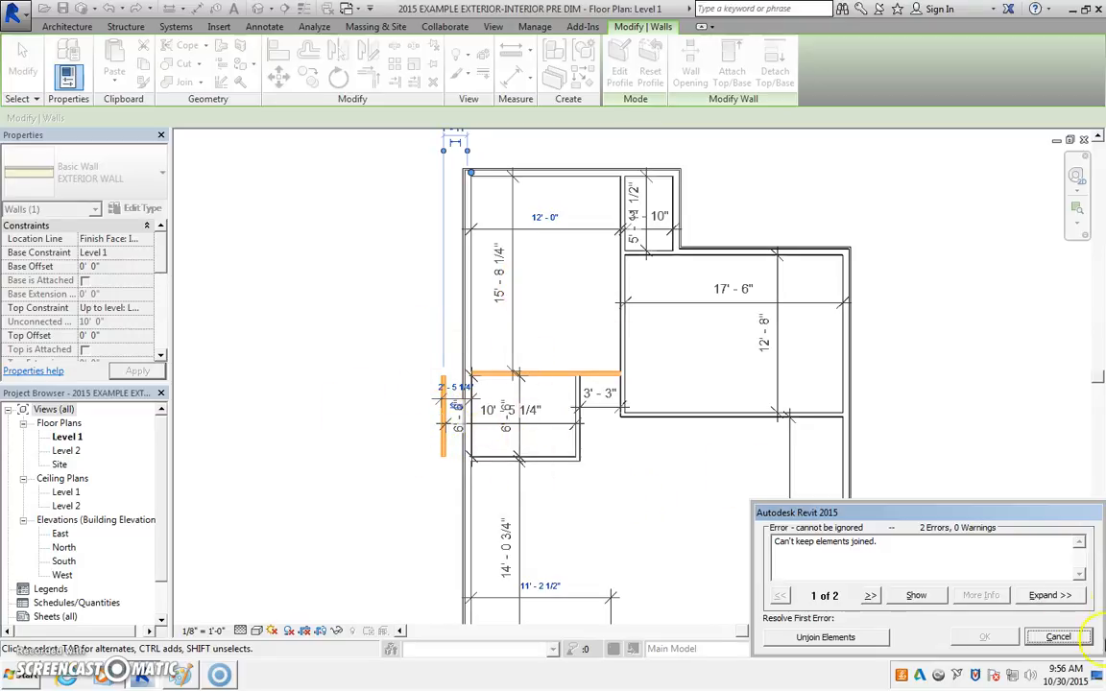
click(1075, 645)
Step: Set the upper closet's width to 2' by moving the interior wall between it and the large upper-left room
scroll(572, 493, down, 2)
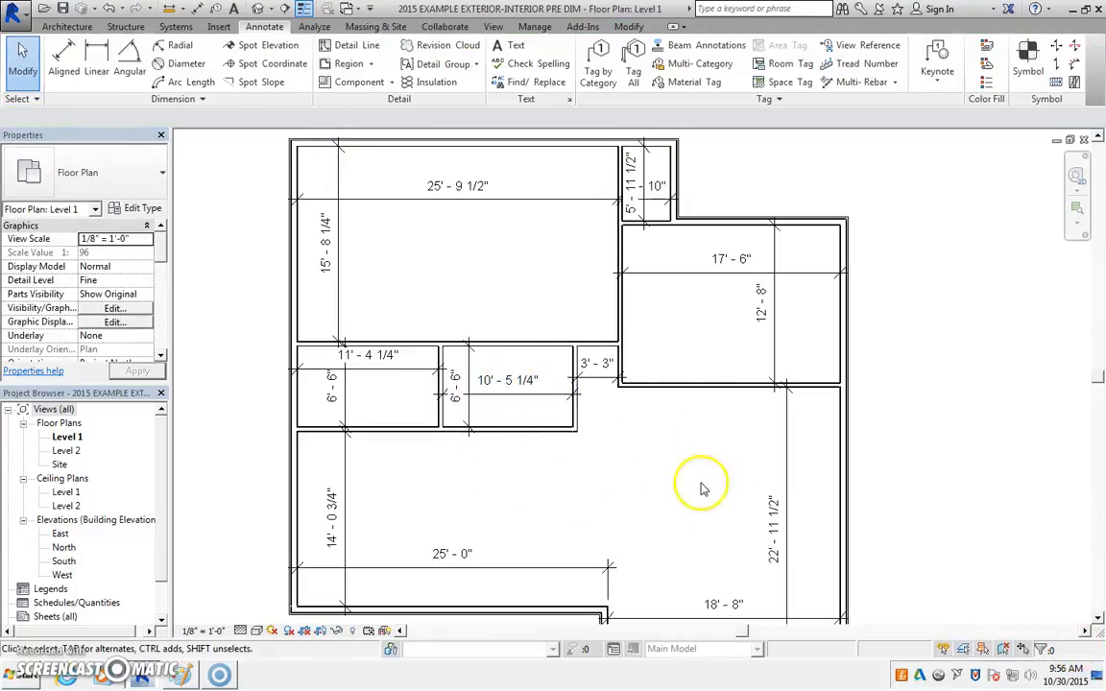
scroll(513, 405, up, 1)
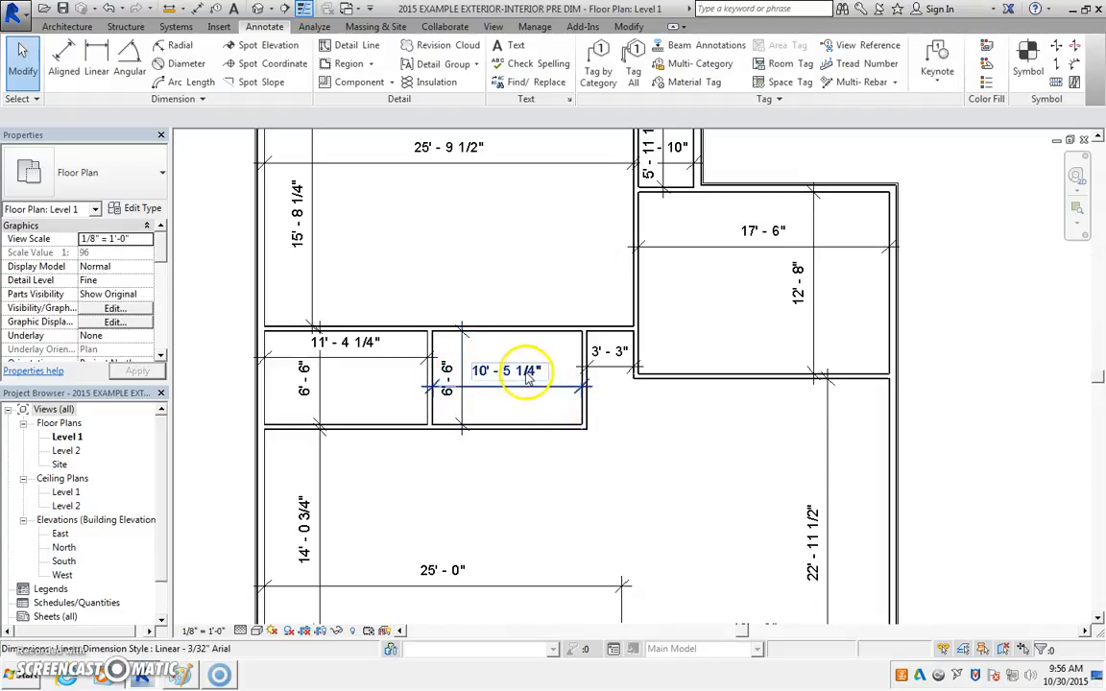
middle_drag(544, 397, 558, 420)
middle_drag(653, 499, 593, 441)
middle_drag(623, 391, 595, 464)
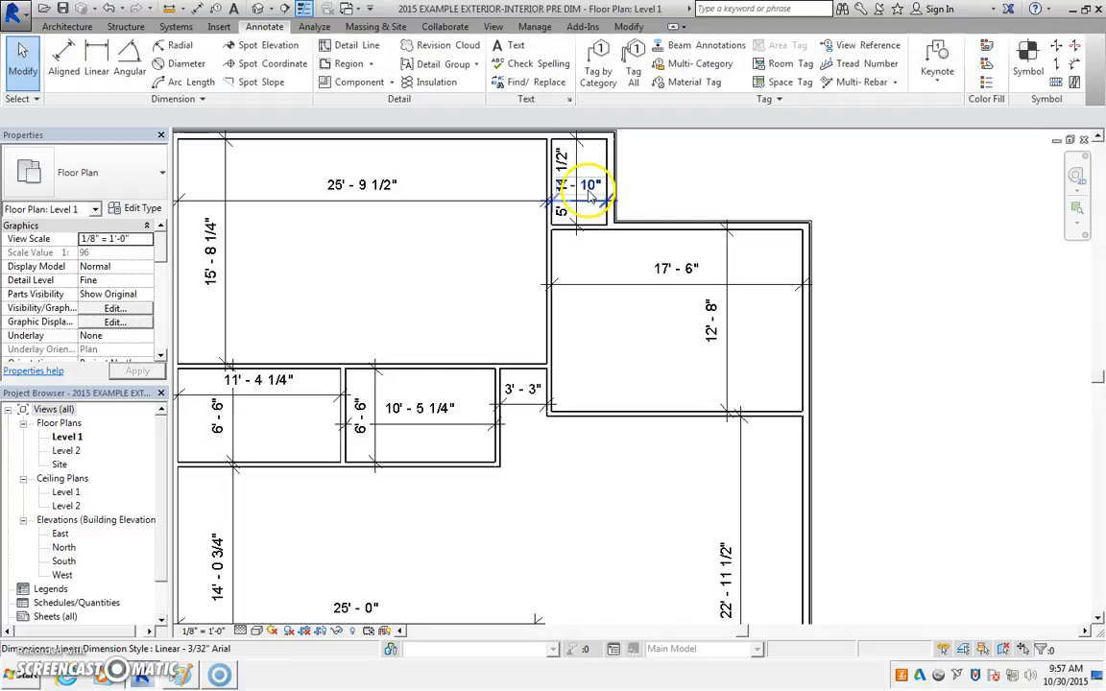
click(551, 192)
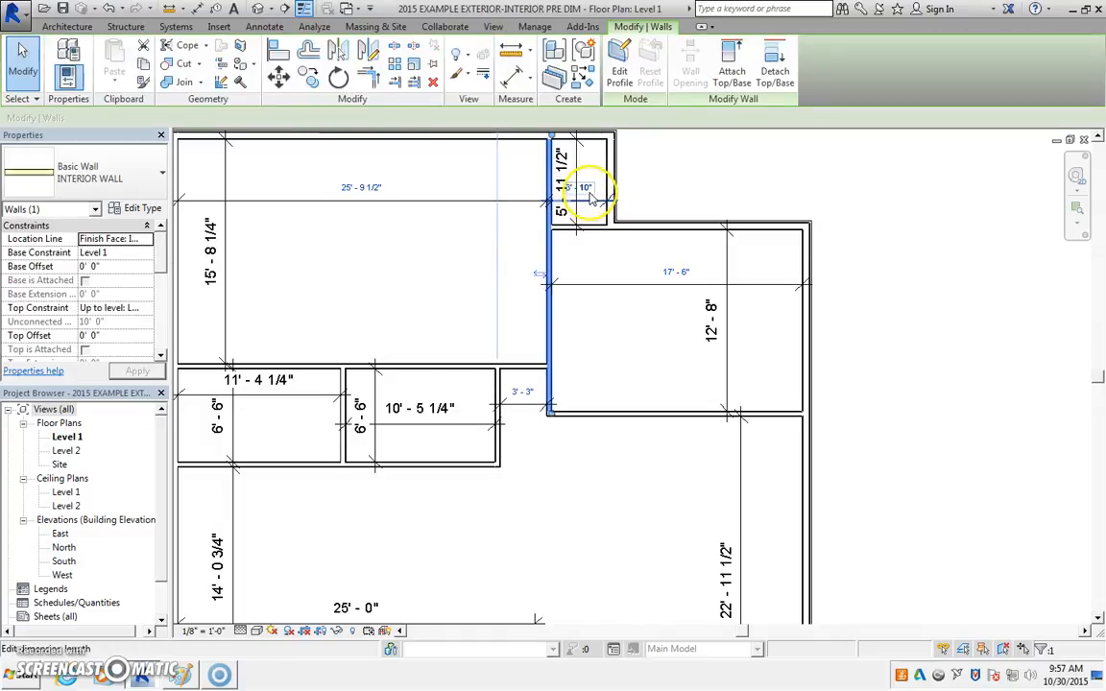
click(588, 190)
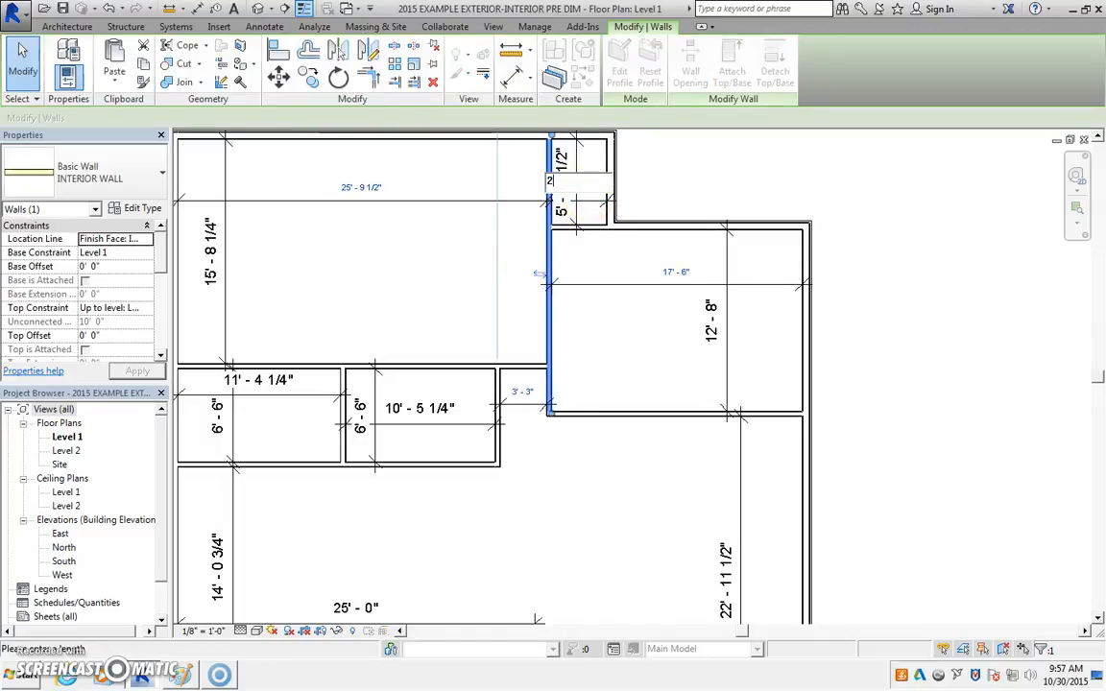
key(Return)
click(576, 468)
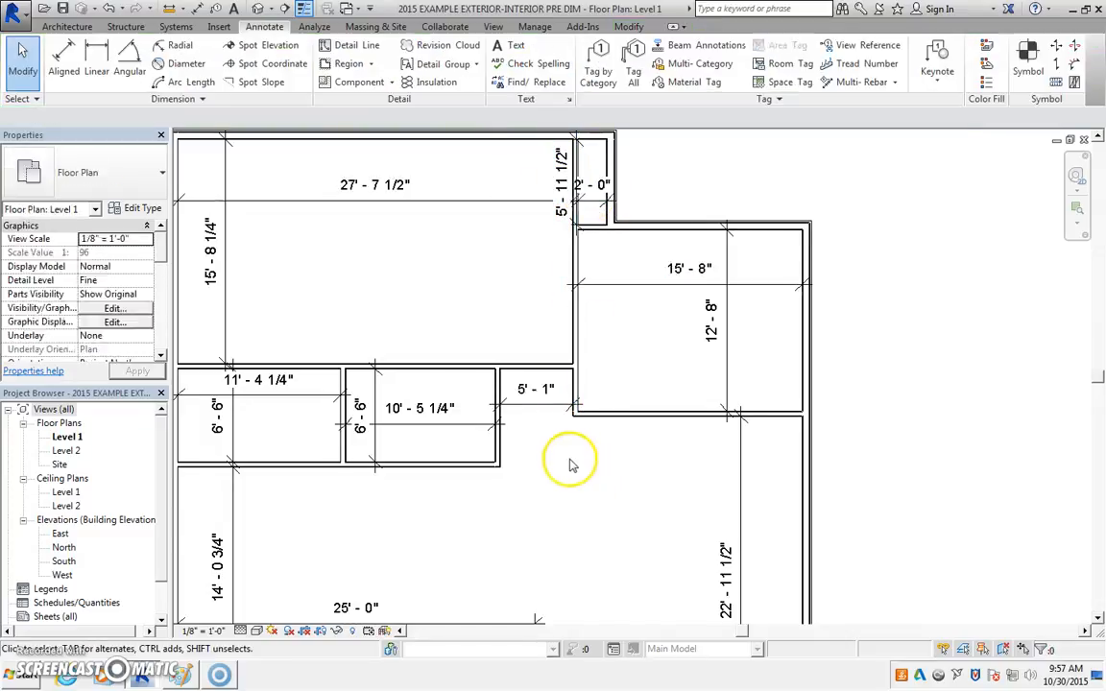
Step: Set the narrow hall space's width to 42" by moving the right wall of the small middle room
click(500, 396)
click(528, 388)
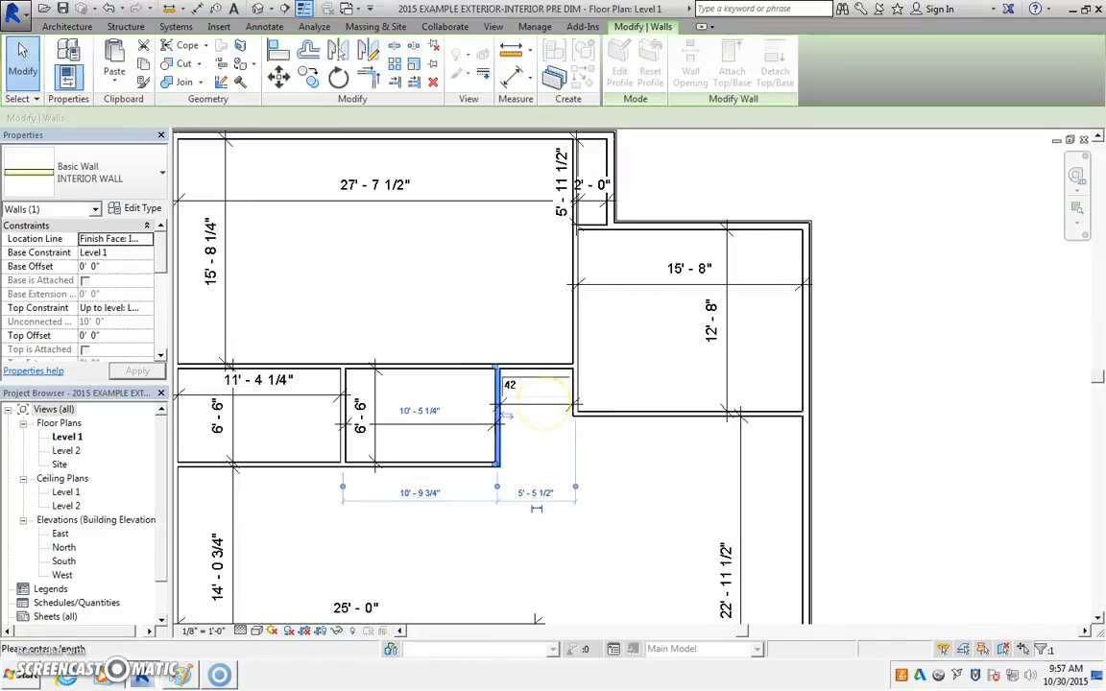
key(Return)
click(659, 464)
Step: Set the small middle room's width to 8' by moving the wall it shares with the small left room
middle_drag(632, 503, 765, 468)
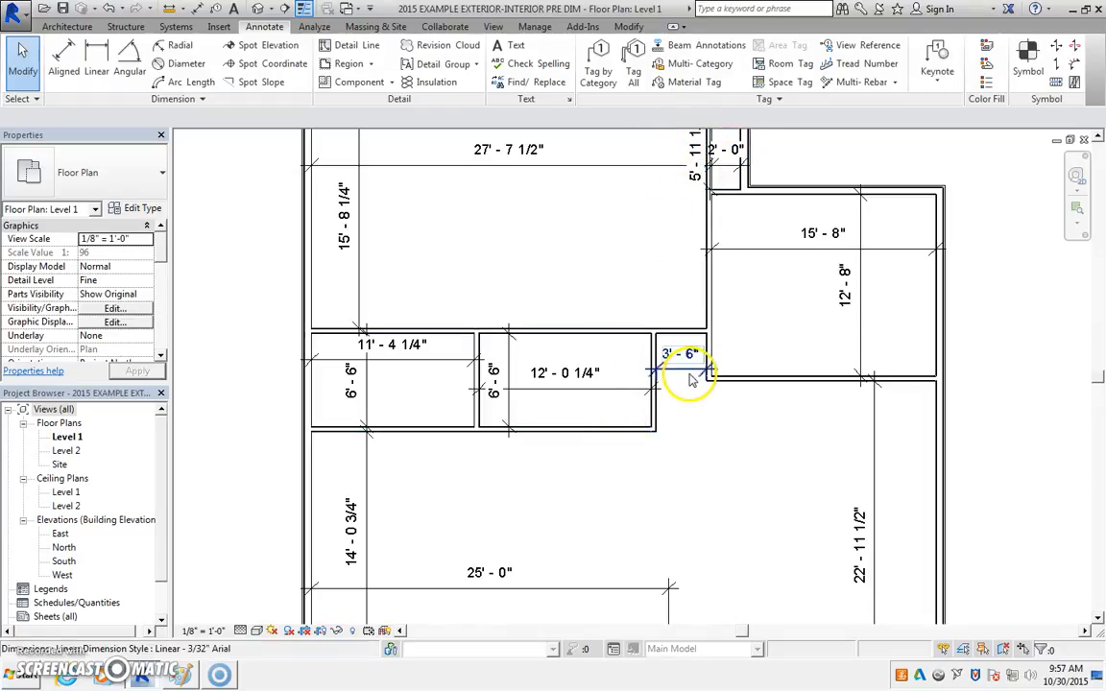
click(483, 353)
key(Escape)
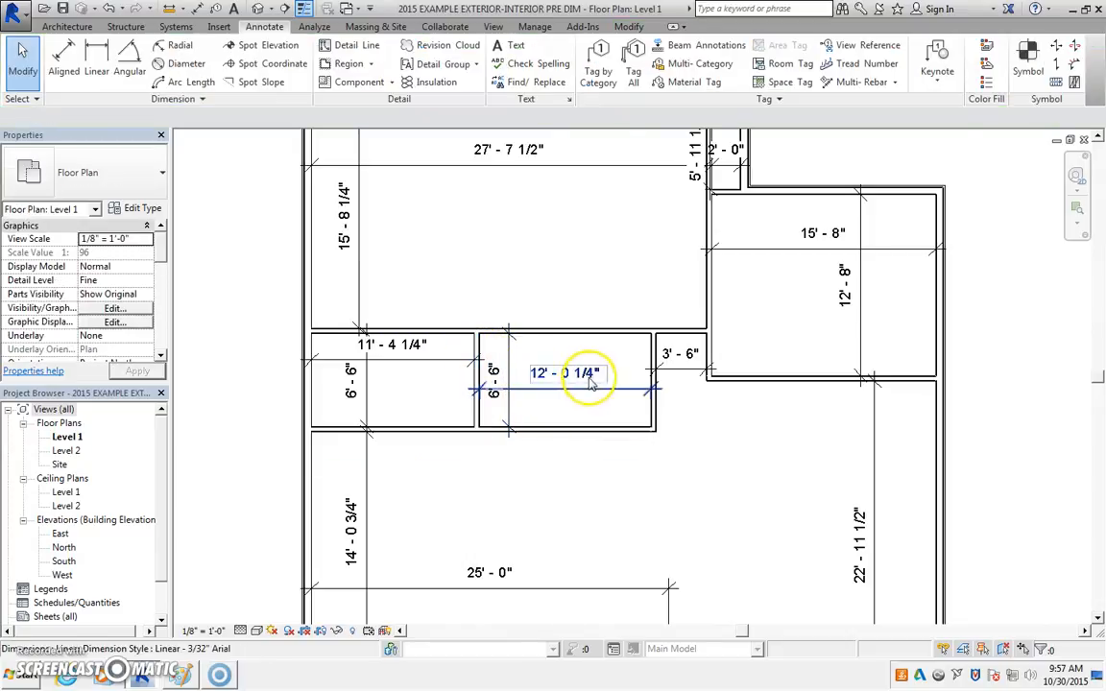
click(482, 352)
click(563, 375)
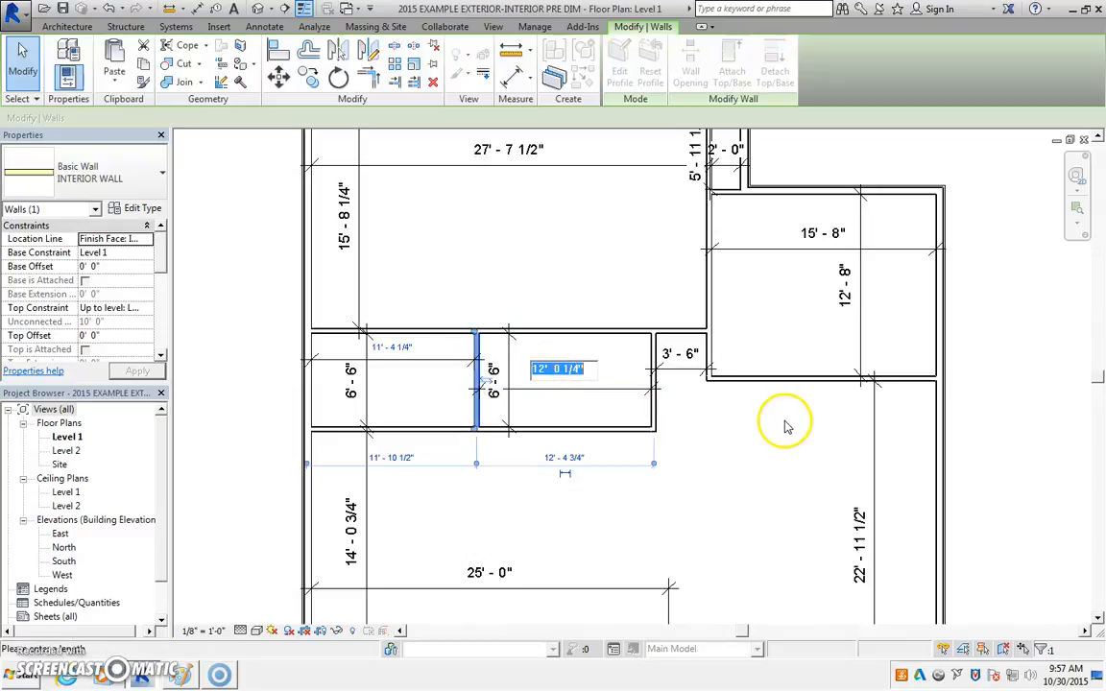
text(8)
key(Return)
key(Escape)
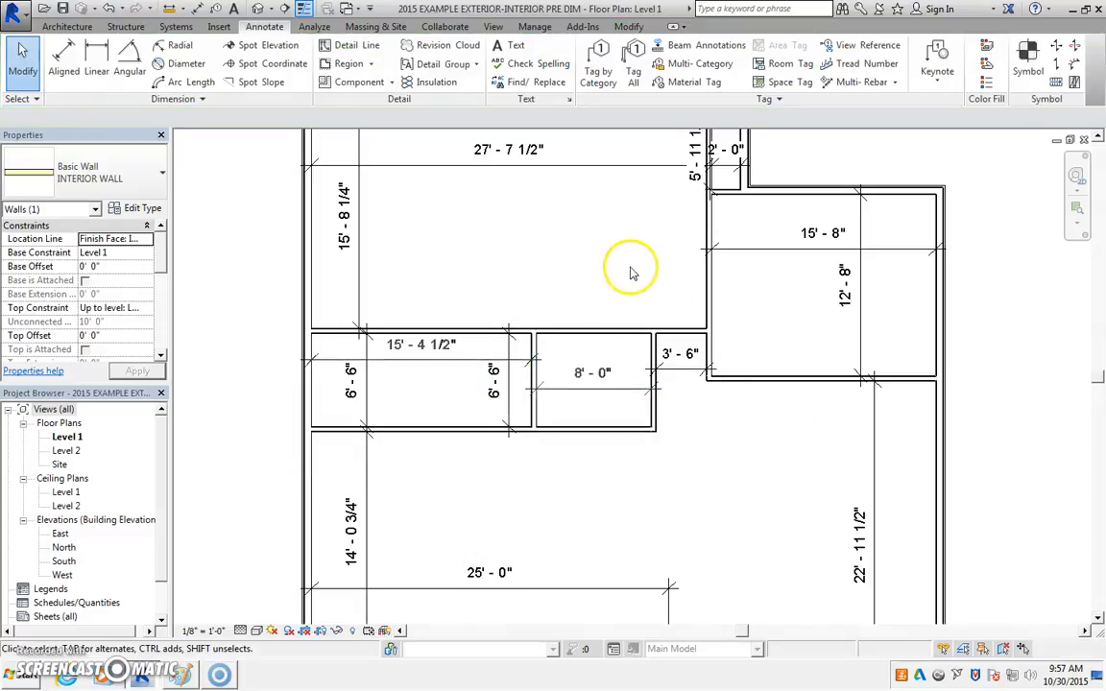
scroll(615, 379, down, 1)
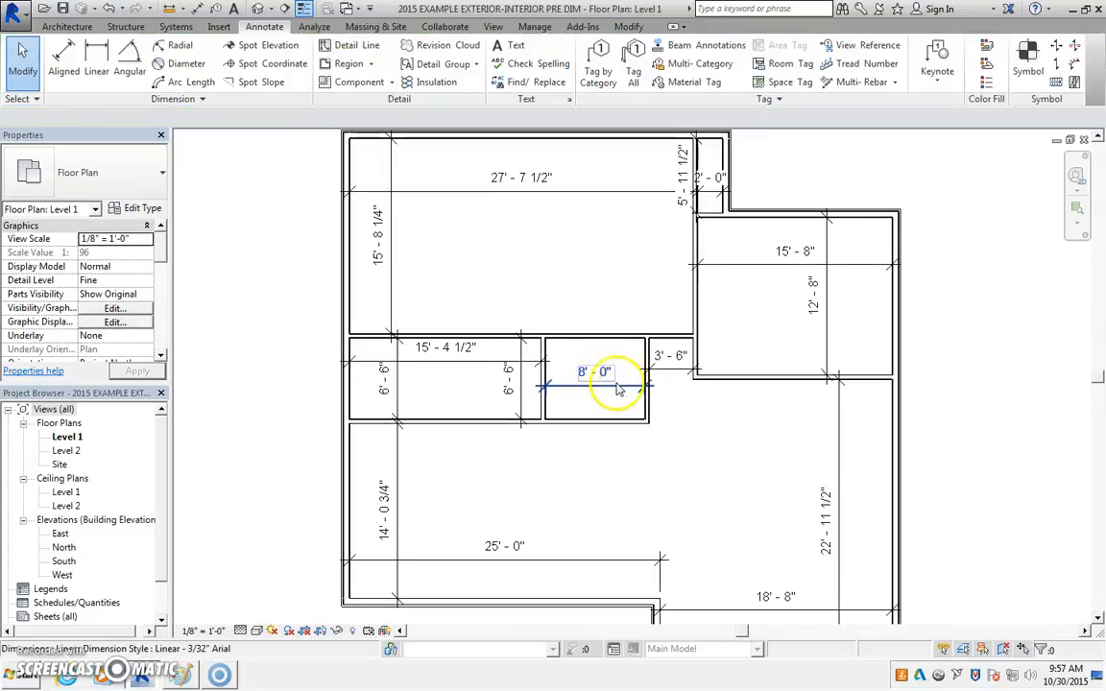
Step: Try to set the large upper-left room's width to 12' by moving its left exterior wall, and undo the move
click(344, 234)
click(548, 193)
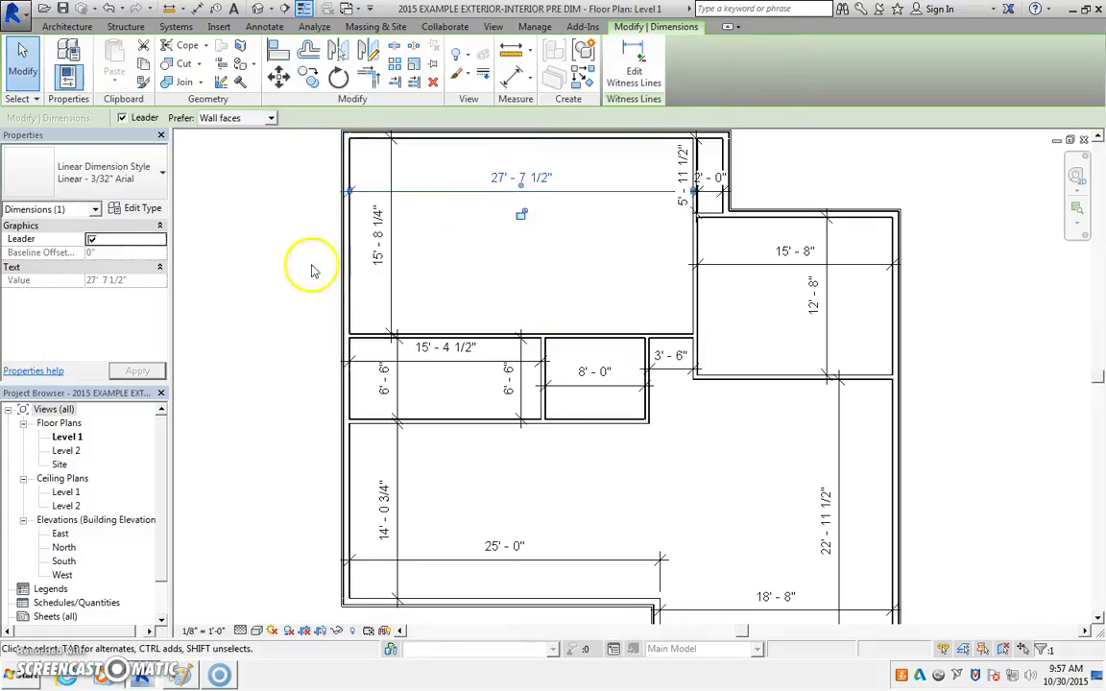
click(343, 276)
click(515, 175)
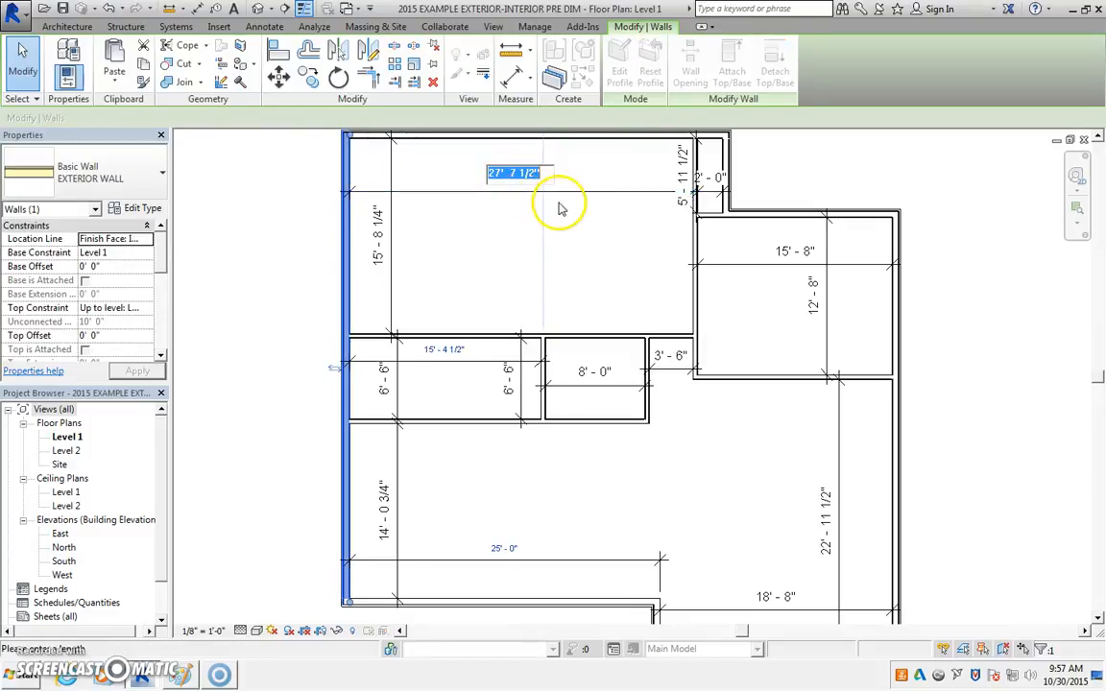
text(12)
key(Return)
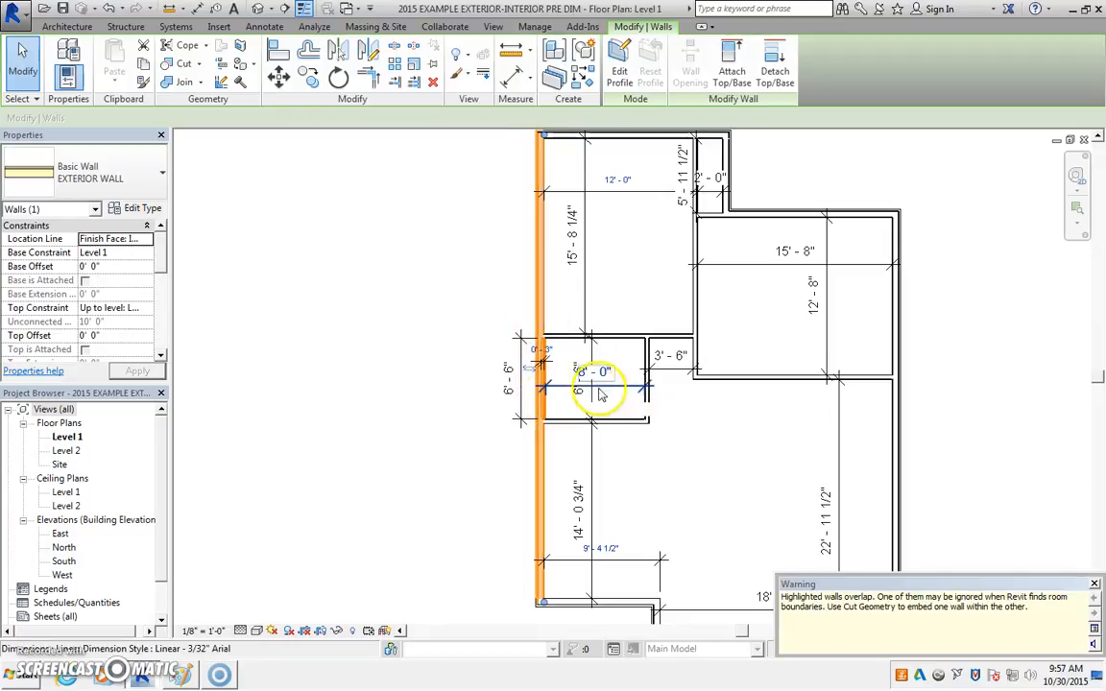
middle_drag(662, 399, 571, 328)
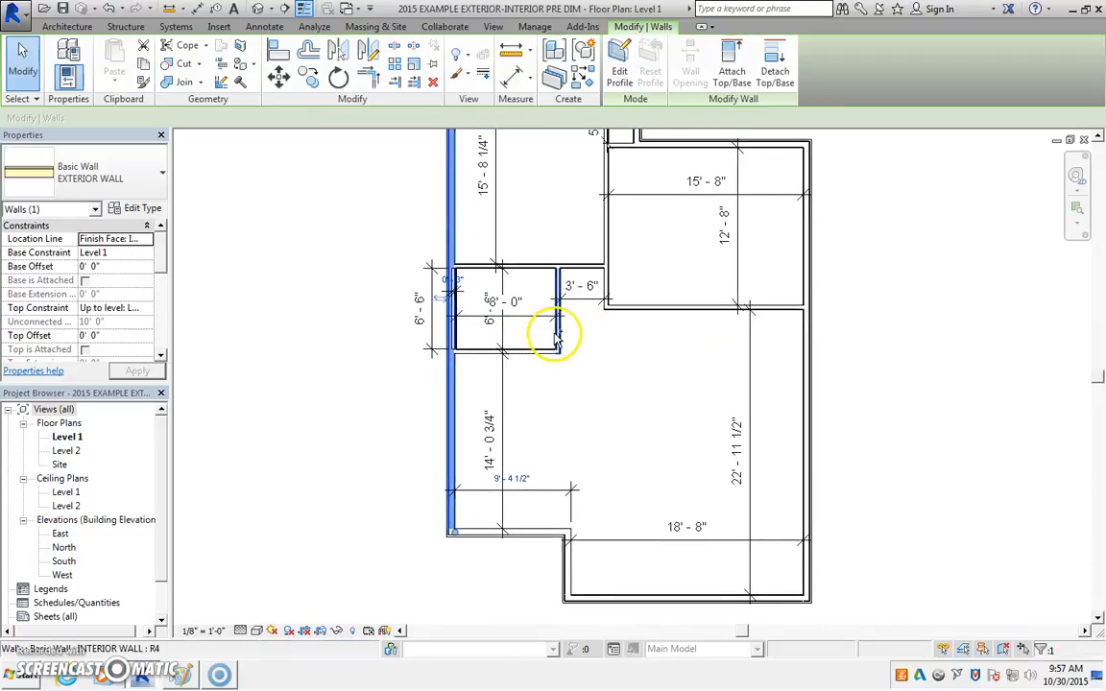
key(ctrl+z)
Step: Set the width of the lower-right room's projecting bottom part to 14' by moving its short left exterior wall
middle_drag(728, 490, 732, 466)
middle_drag(613, 556, 545, 510)
click(563, 573)
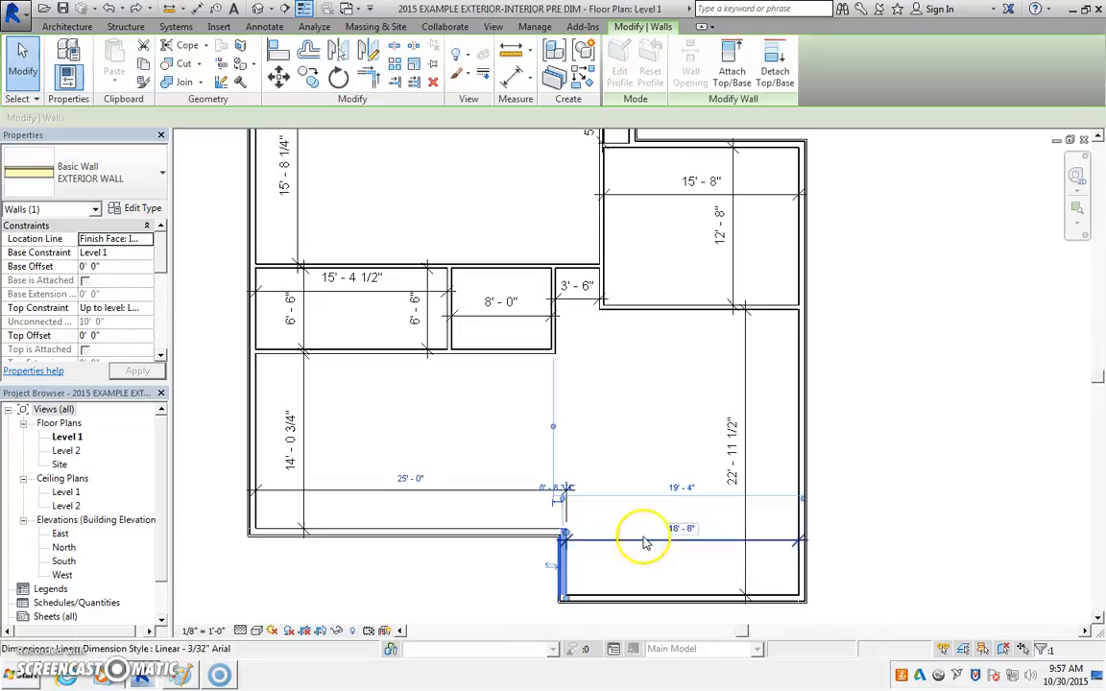
click(676, 528)
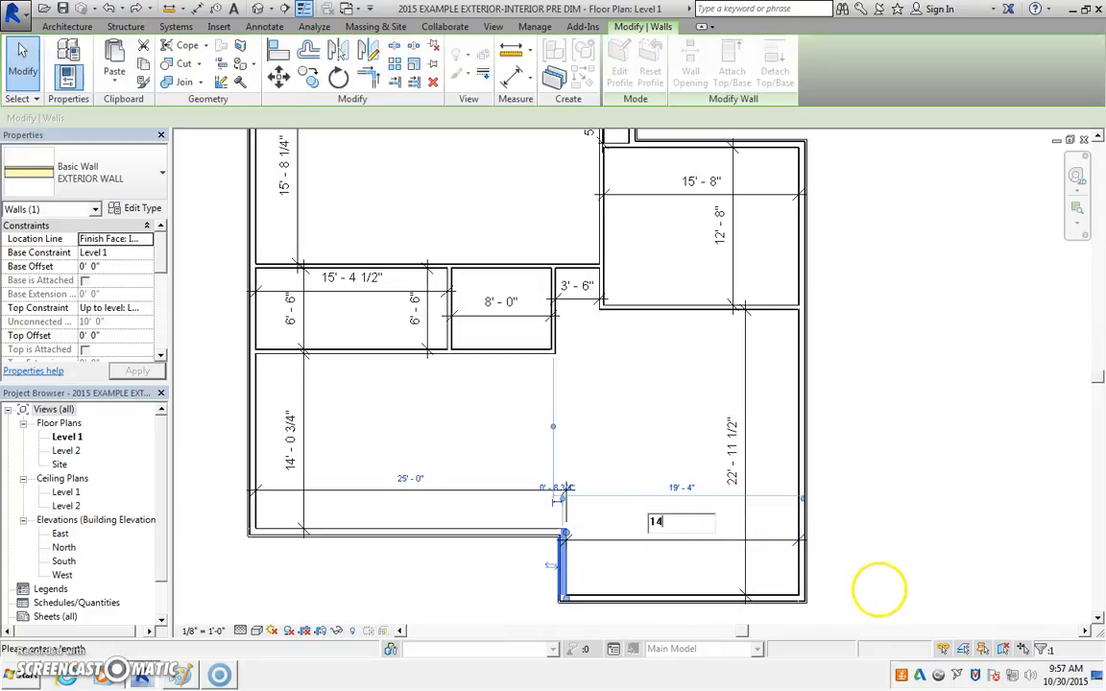
text(14)
key(Return)
click(847, 409)
Step: Widen the upper closet to about 9'-6" by moving its right exterior wall outward
middle_drag(733, 331, 660, 367)
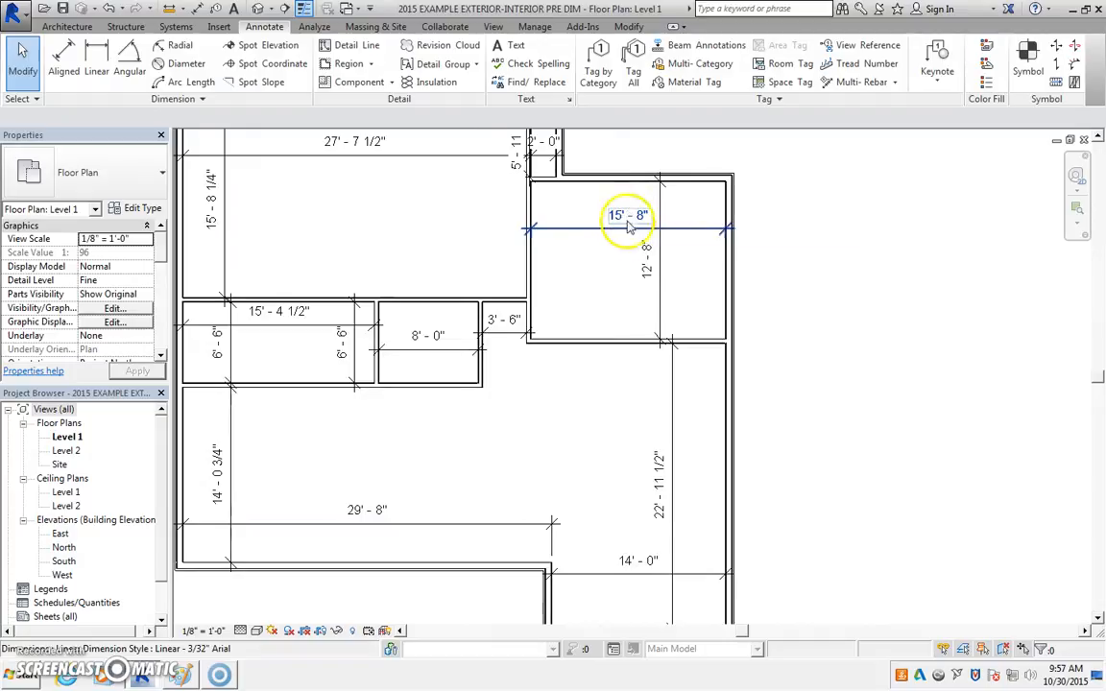
middle_drag(625, 221, 628, 288)
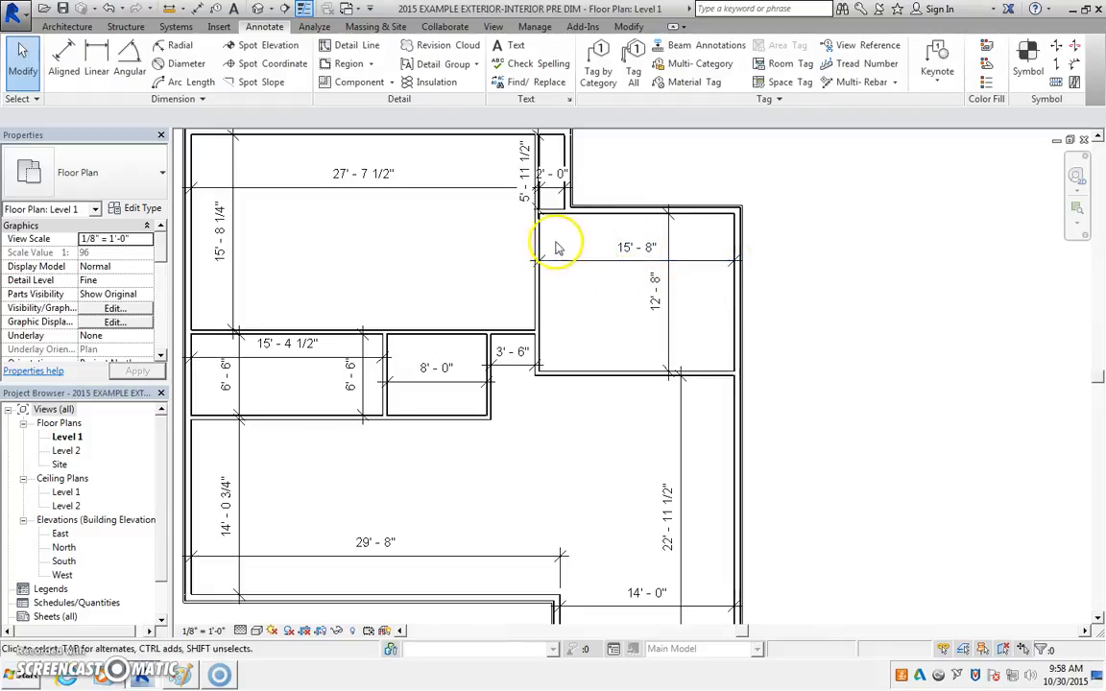
click(569, 160)
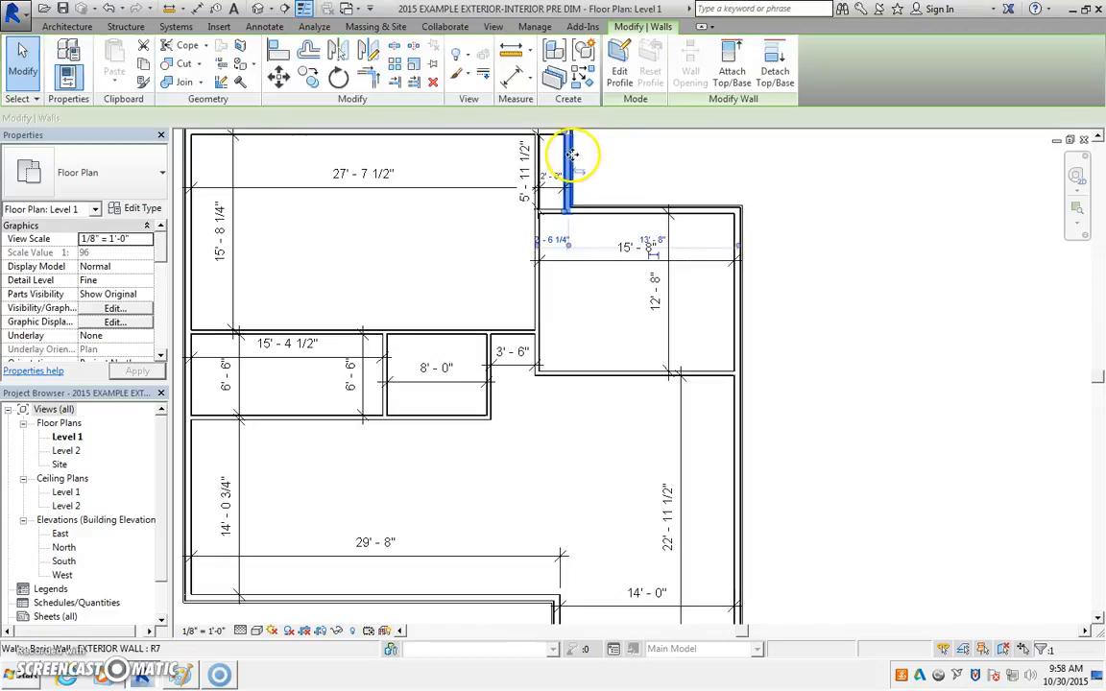
drag(593, 157, 662, 162)
click(608, 305)
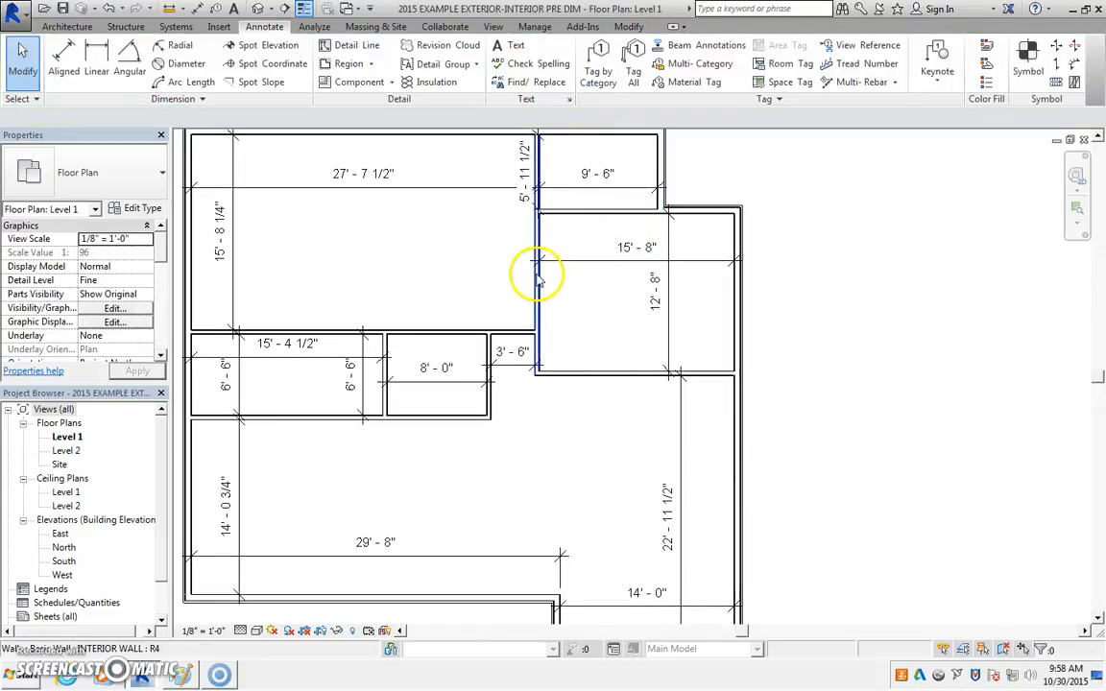
Step: Set the upper-right room's width to 10' by moving the interior wall on its left side
click(538, 272)
click(638, 249)
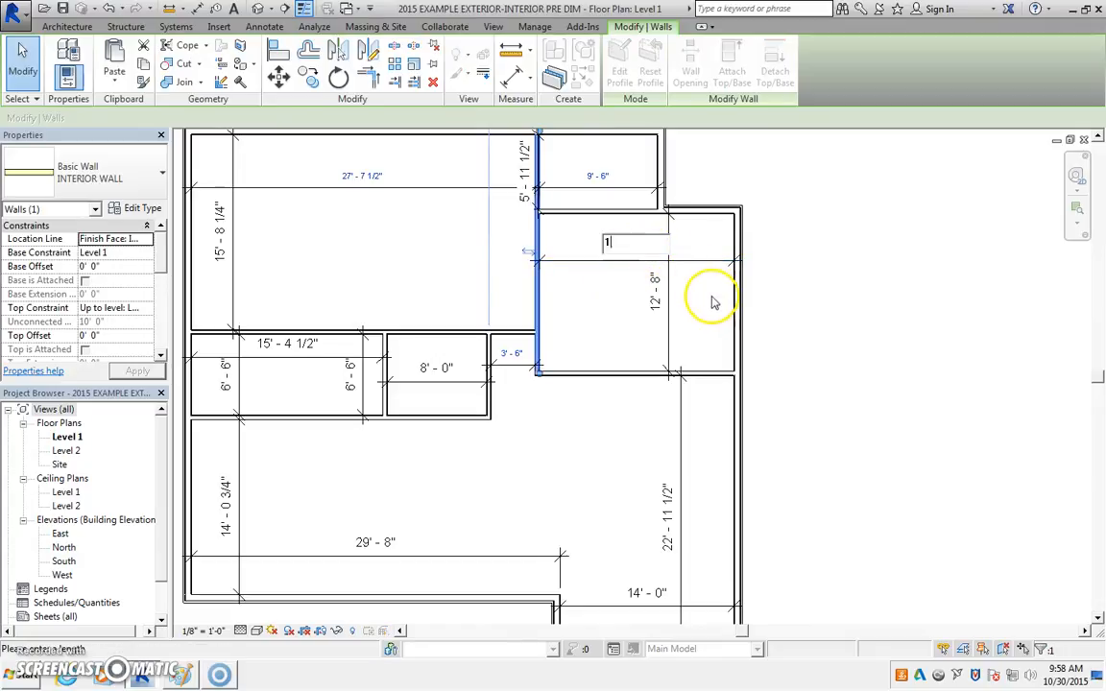
text(10)
key(Return)
click(814, 246)
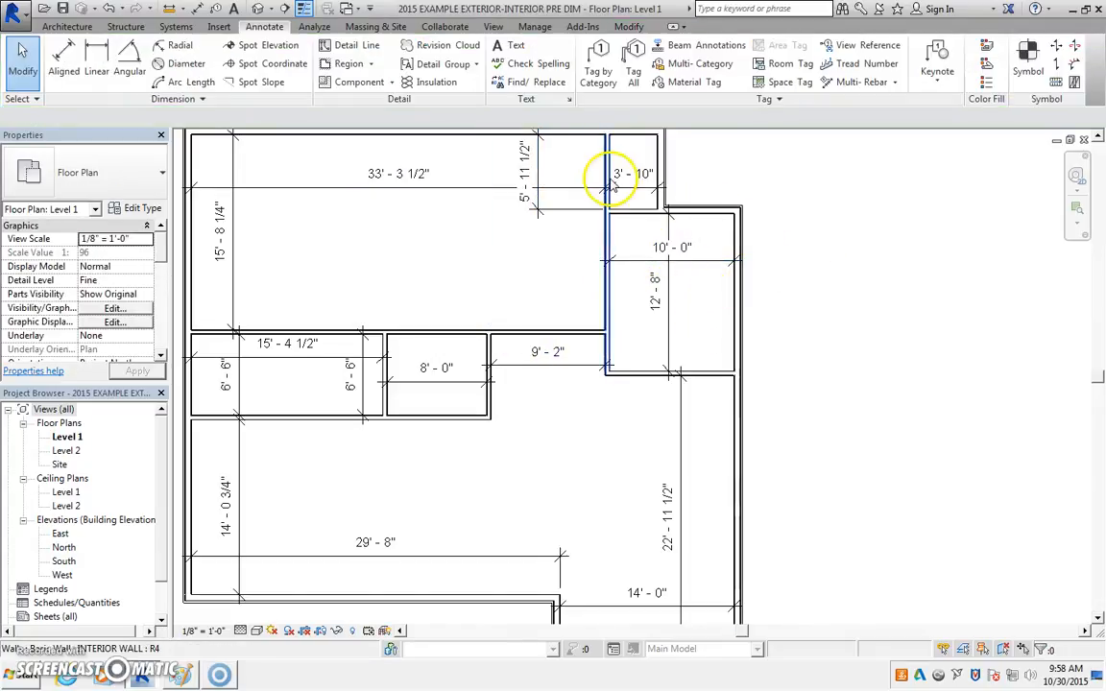
Step: Set the upper closet's width to 2' by moving its right exterior wall
click(662, 168)
click(633, 174)
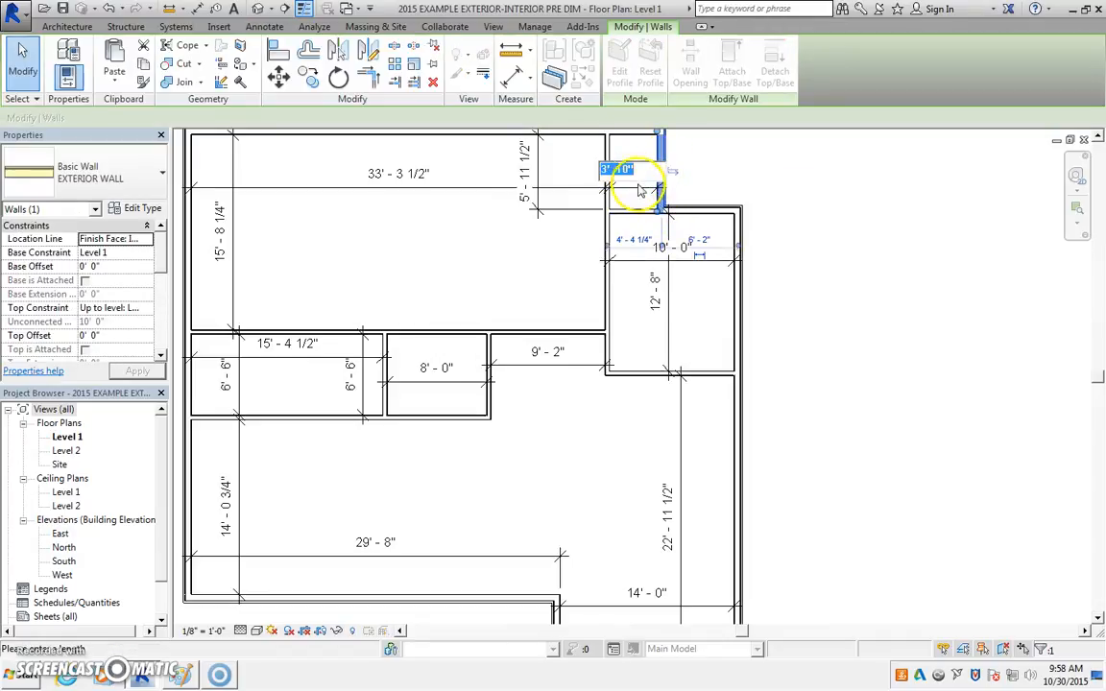
text(2)
key(Return)
click(521, 286)
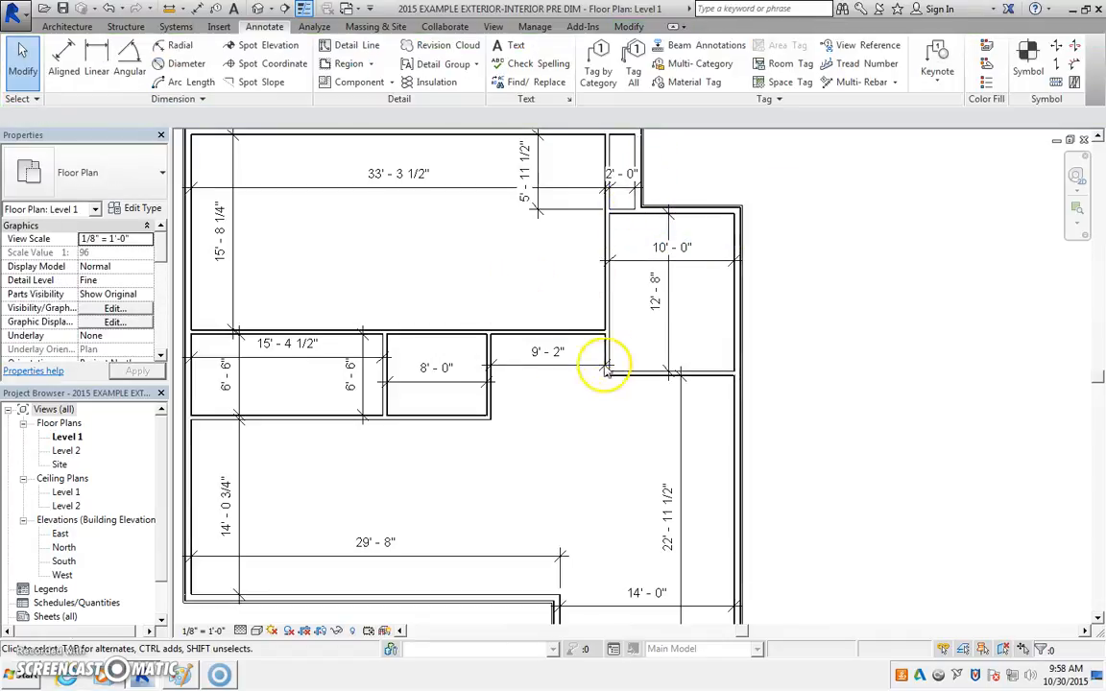
Step: Set the narrow hall space's width to 42" by moving the right wall of the small middle room
middle_drag(605, 367, 604, 401)
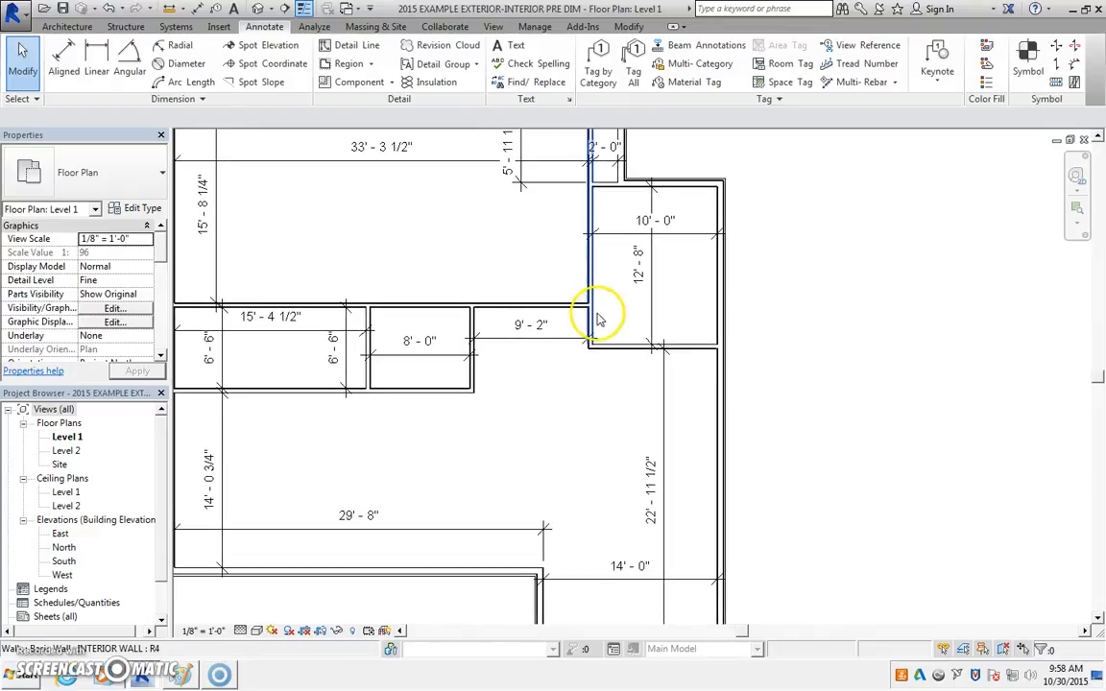
click(471, 371)
click(535, 329)
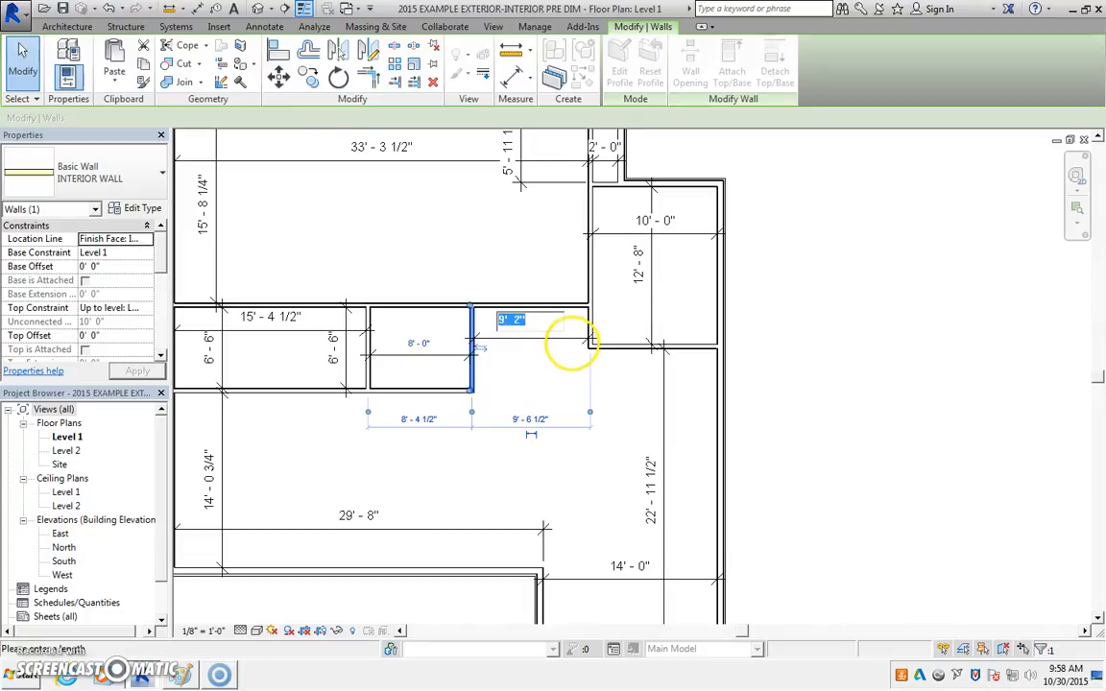
text(42")
key(Return)
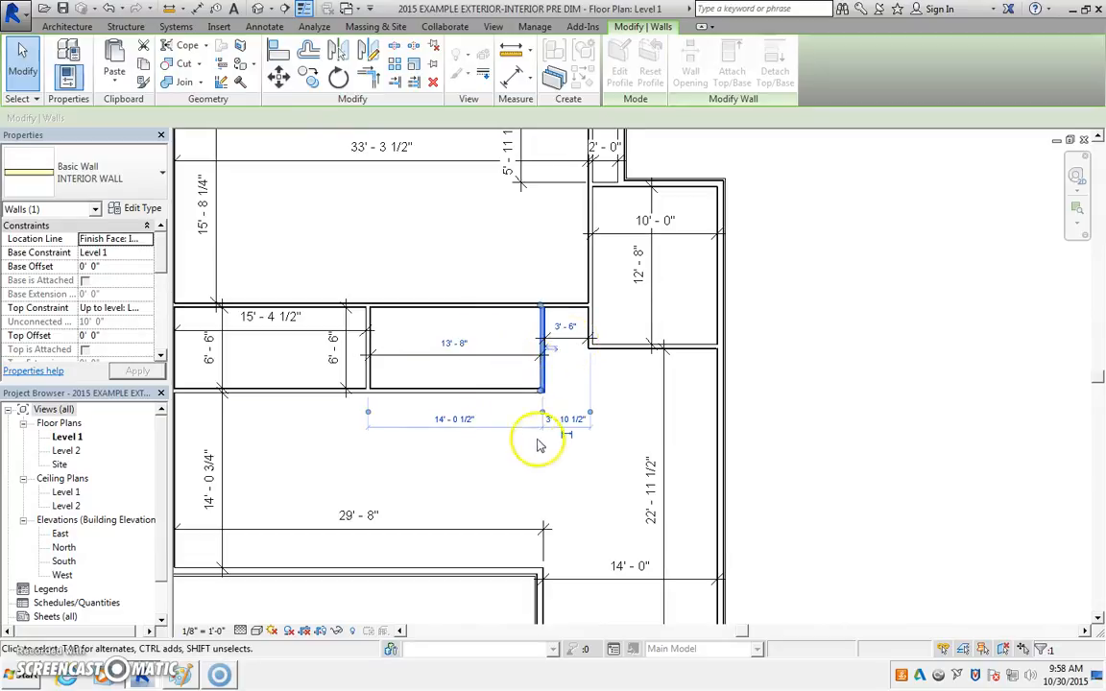
click(526, 470)
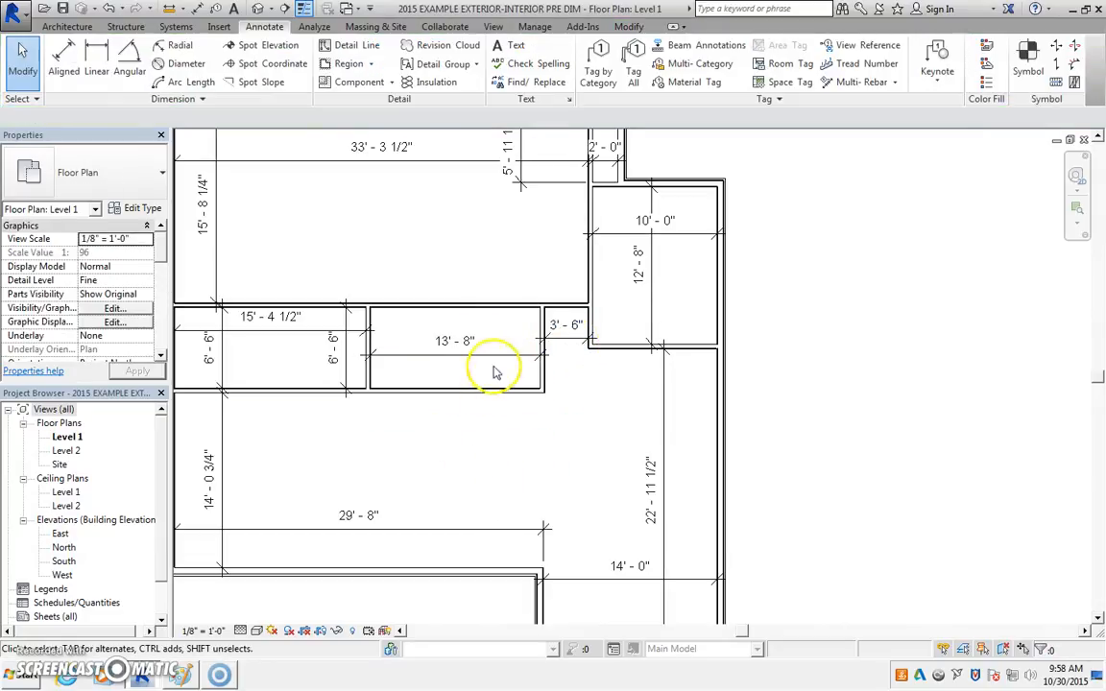
Step: Set the small middle room's width to 8' by moving the wall it shares with the small left room
click(368, 334)
click(444, 346)
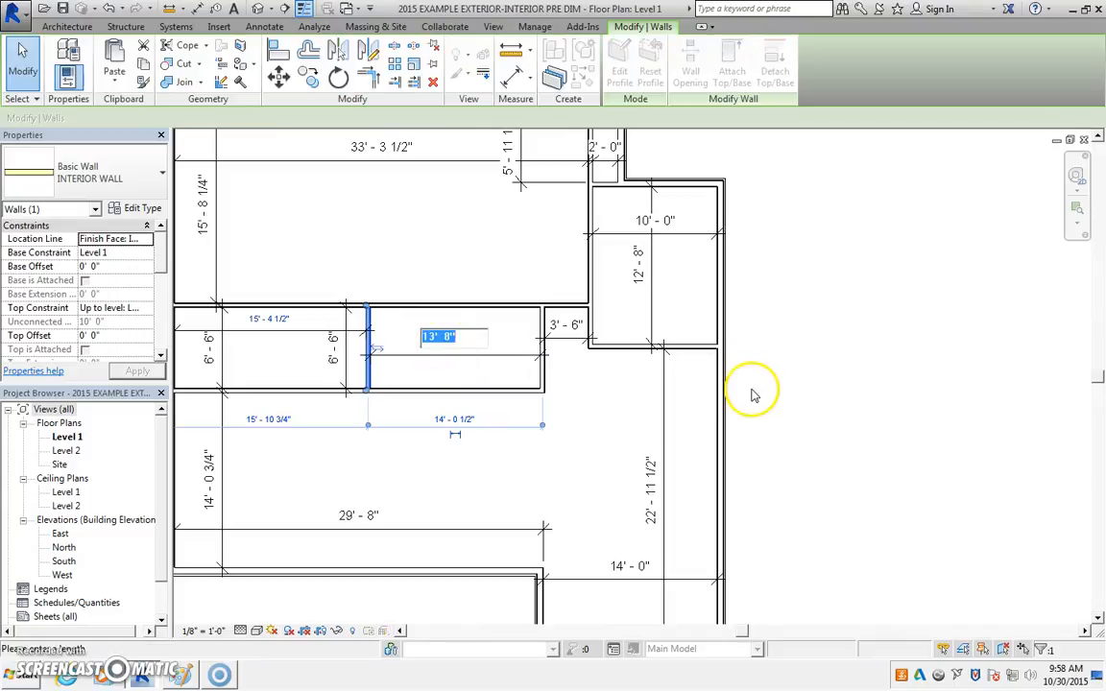
key(Return)
middle_drag(435, 454, 602, 426)
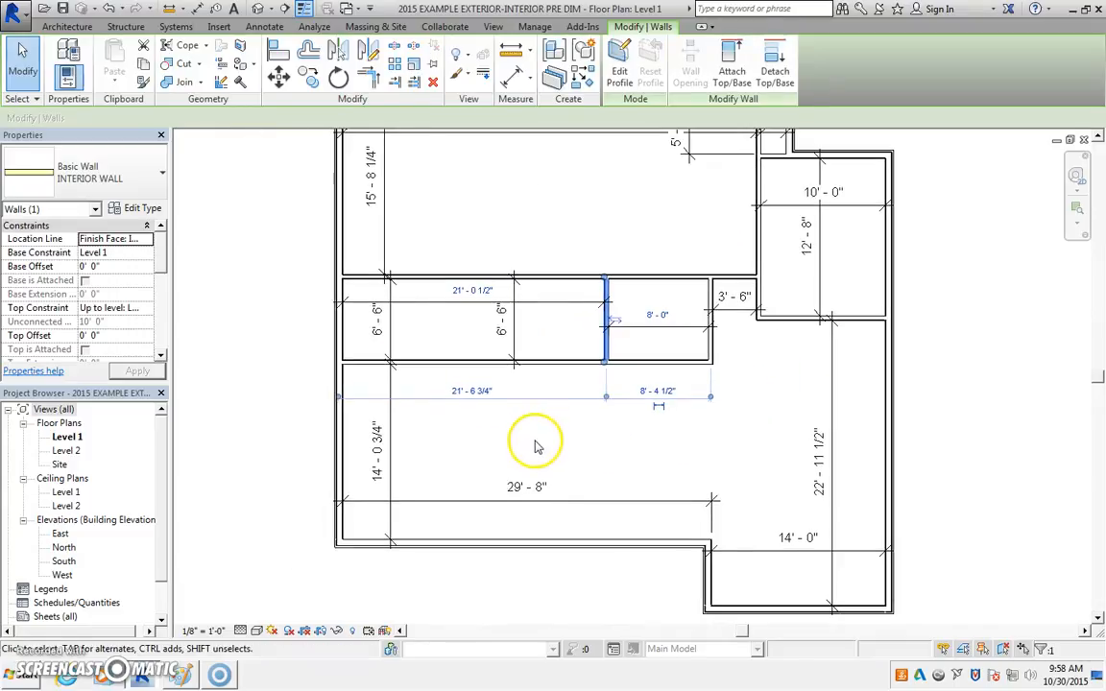
scroll(538, 440, down, 1)
click(539, 441)
Step: Try a 12' width for the large upper-left room by moving its left exterior wall, and undo the change
scroll(540, 443, down, 1)
middle_drag(544, 455, 533, 498)
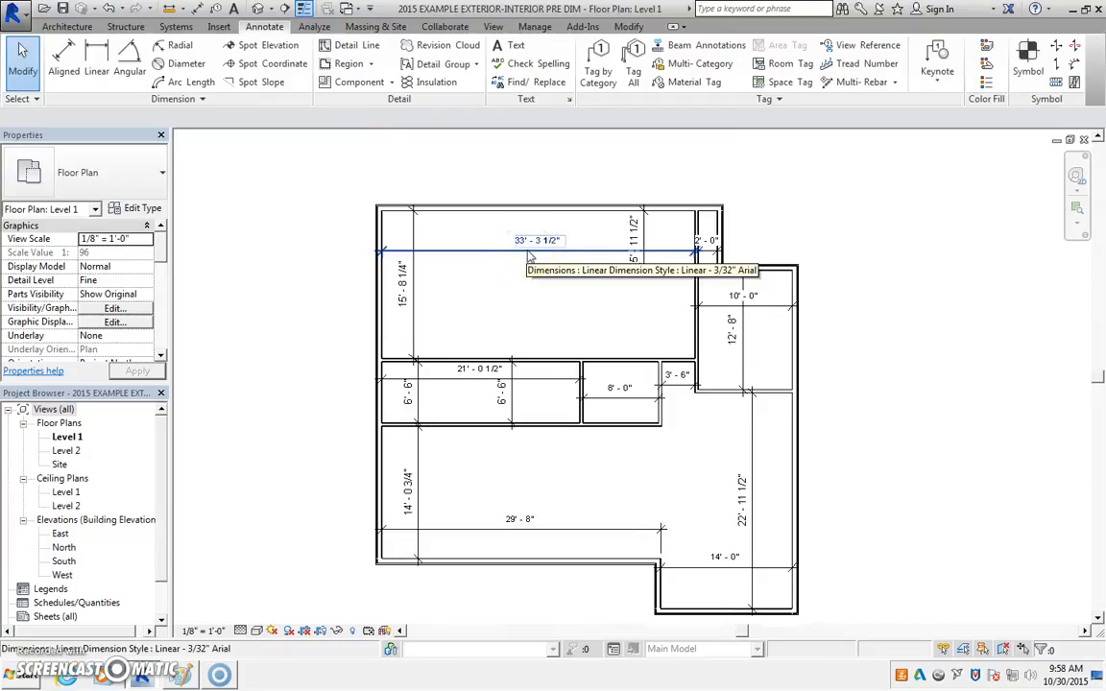
click(556, 307)
click(379, 298)
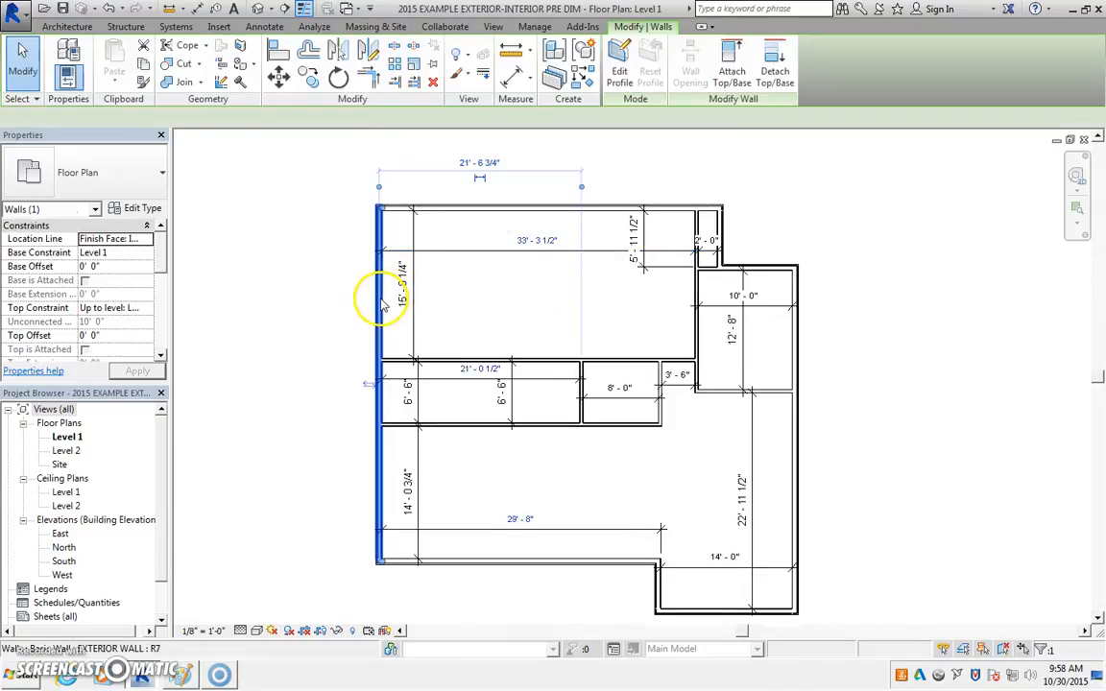
click(549, 241)
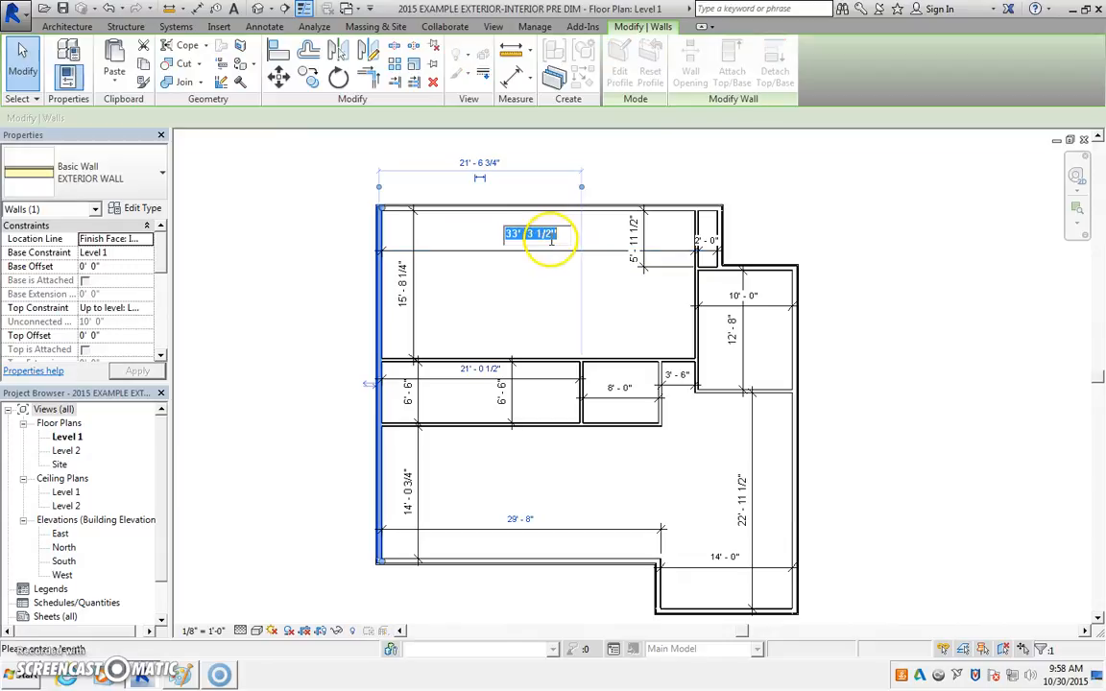
text(12)
key(Return)
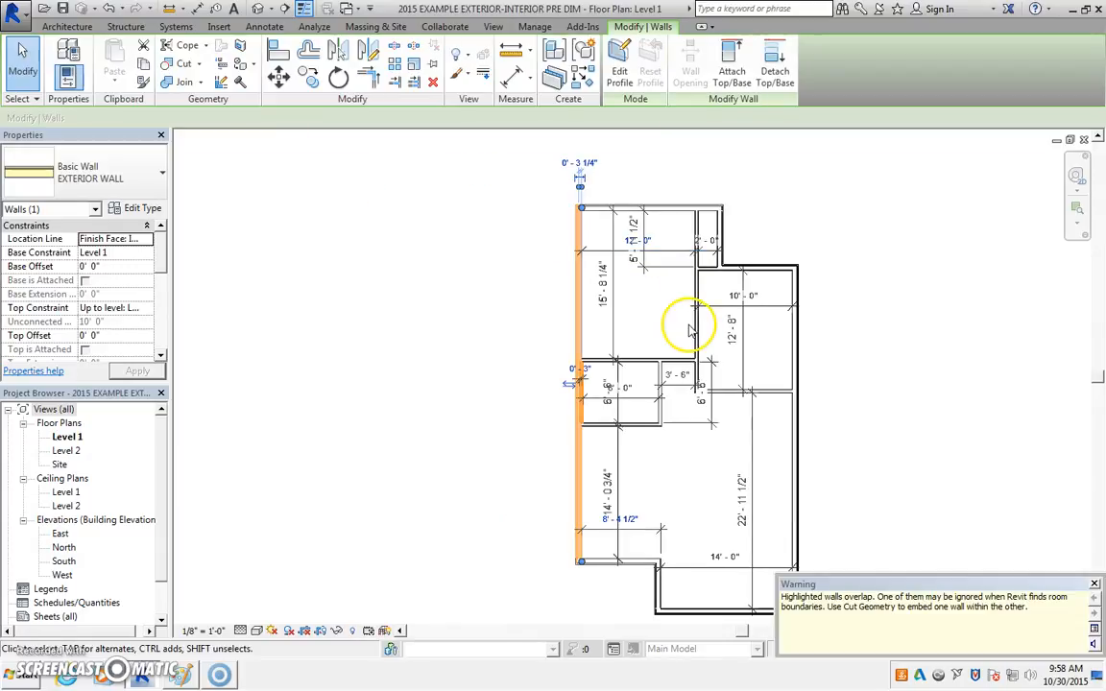
key(ctrl+z)
key(Escape)
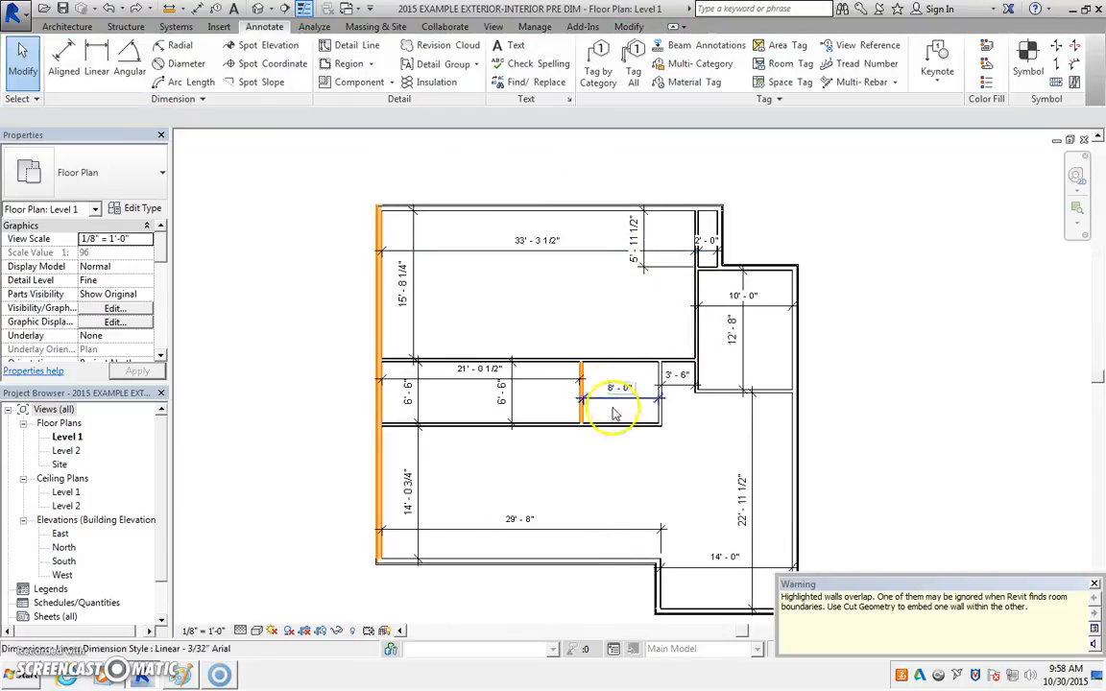
Step: Set the large upper-left room's width to 14' by moving its left exterior wall
click(527, 251)
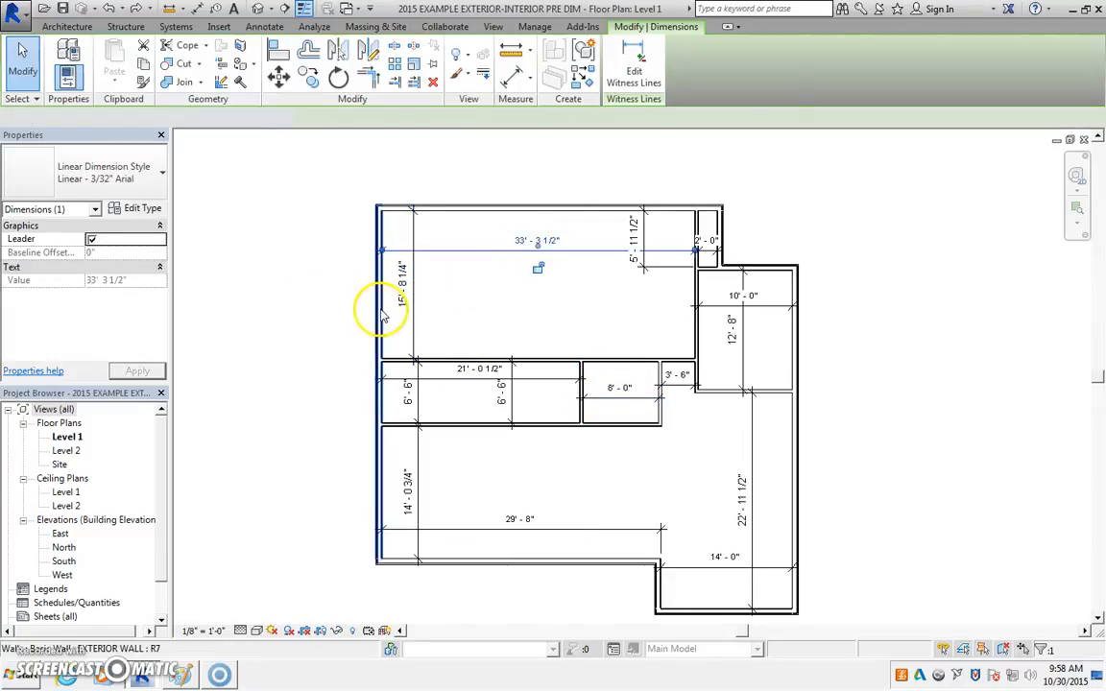
click(380, 309)
key(Escape)
click(544, 250)
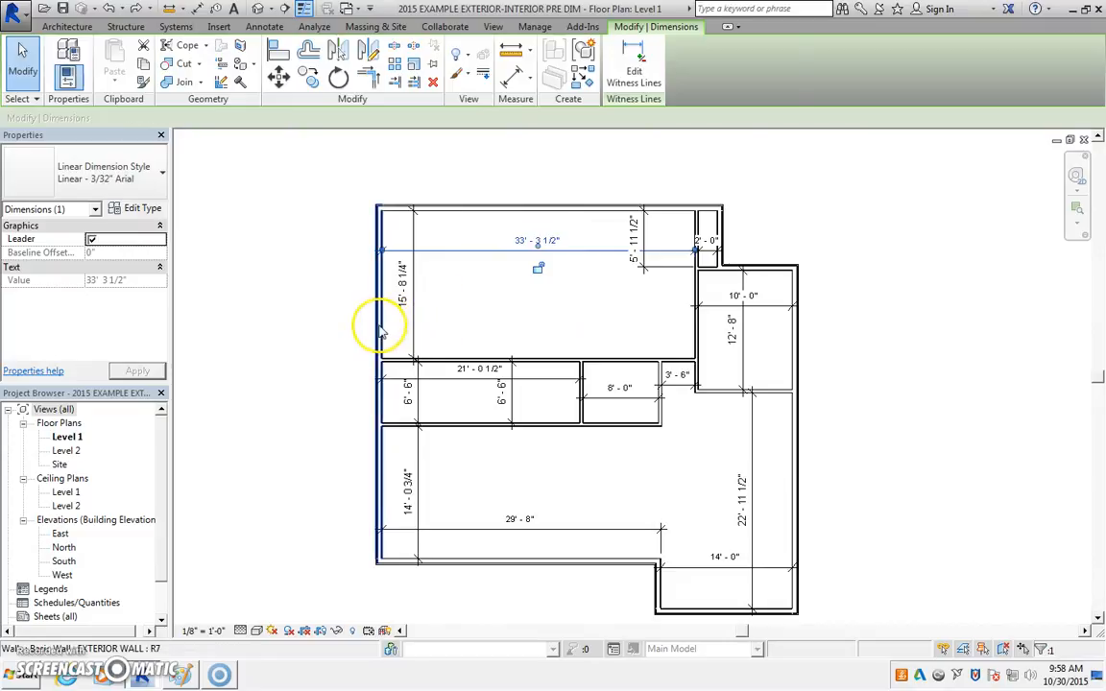
click(377, 320)
click(550, 241)
text(1)
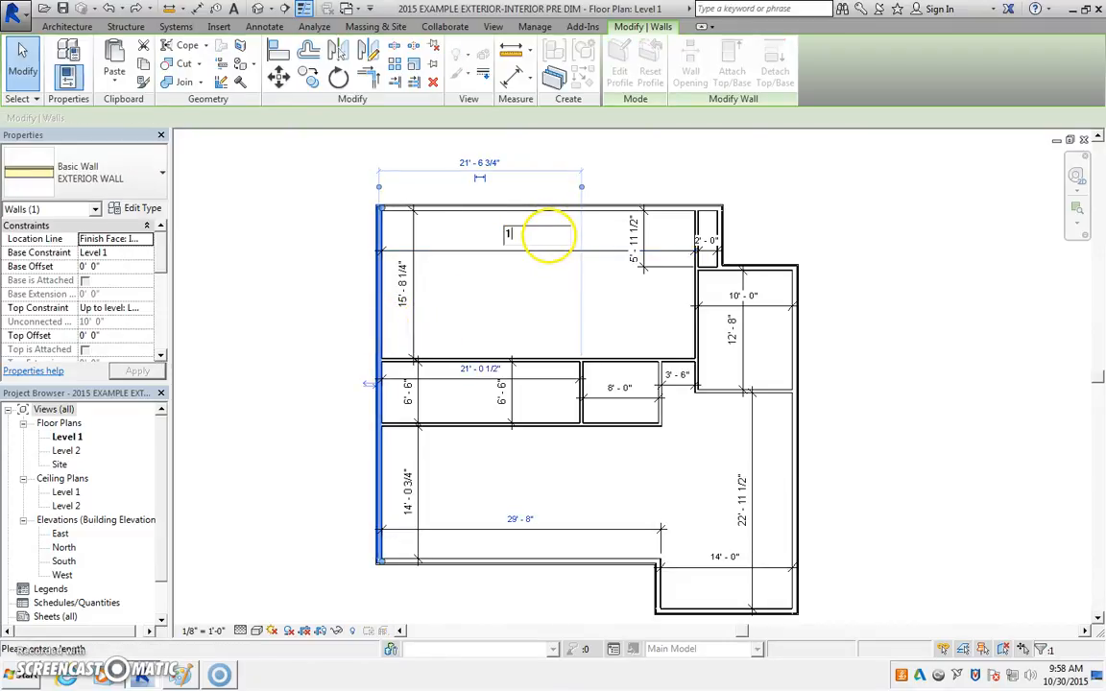
text(4)
key(Return)
key(Escape)
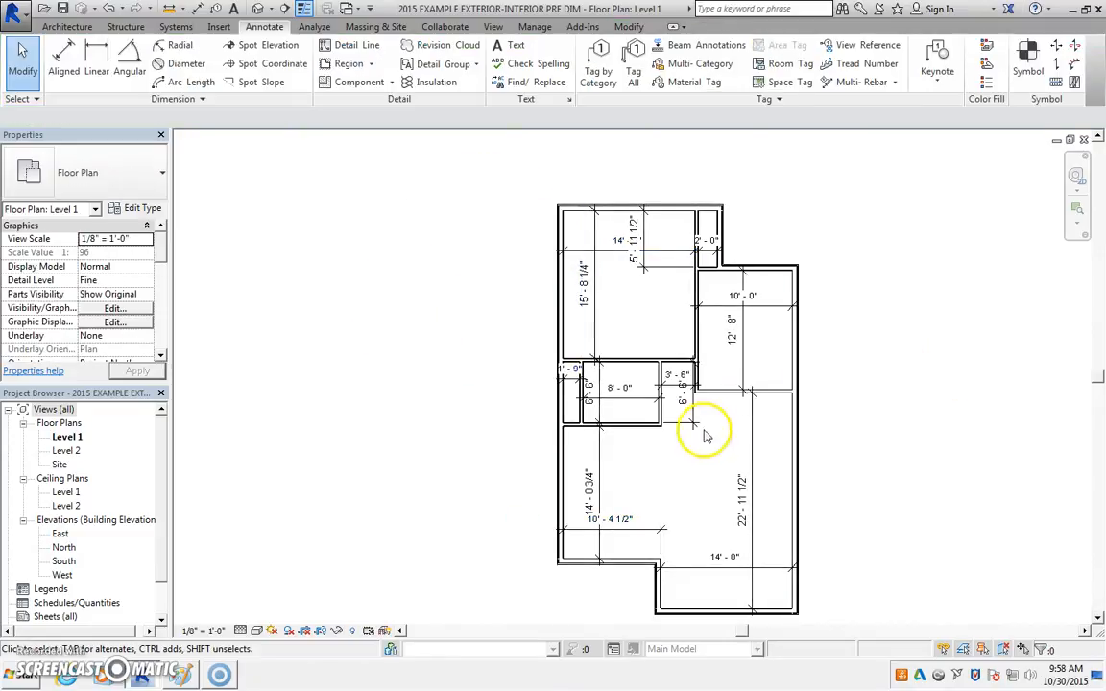
Step: Set the large upper-left room's depth to 12' by moving its top exterior wall
middle_drag(659, 464, 597, 407)
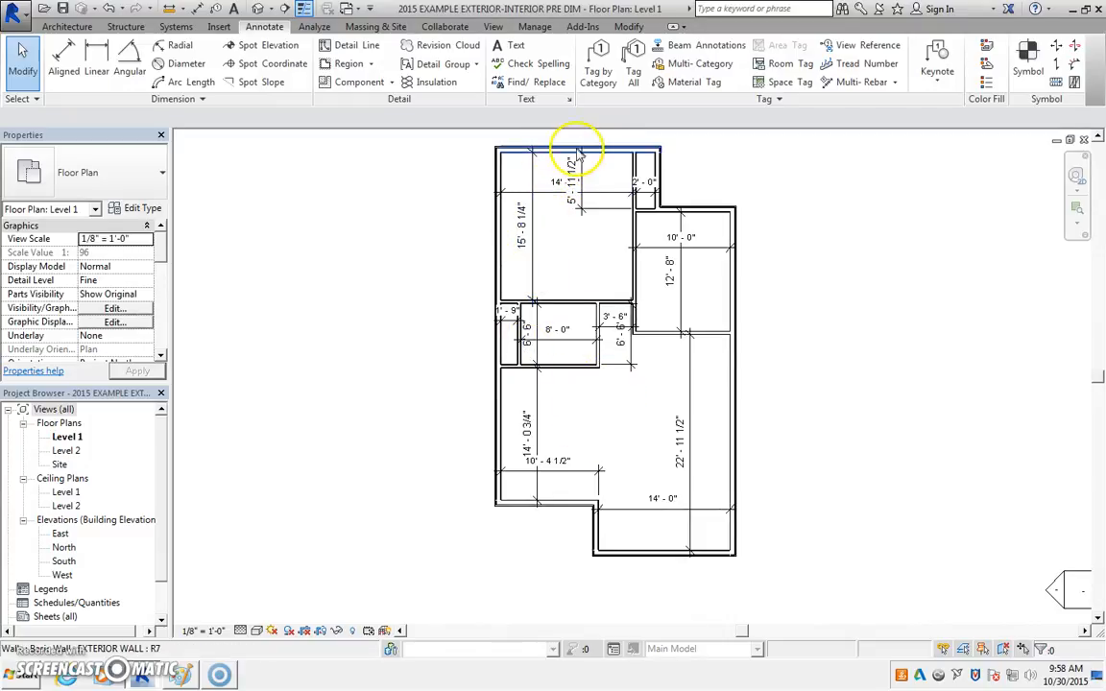
click(516, 151)
click(519, 222)
text(12)
key(Return)
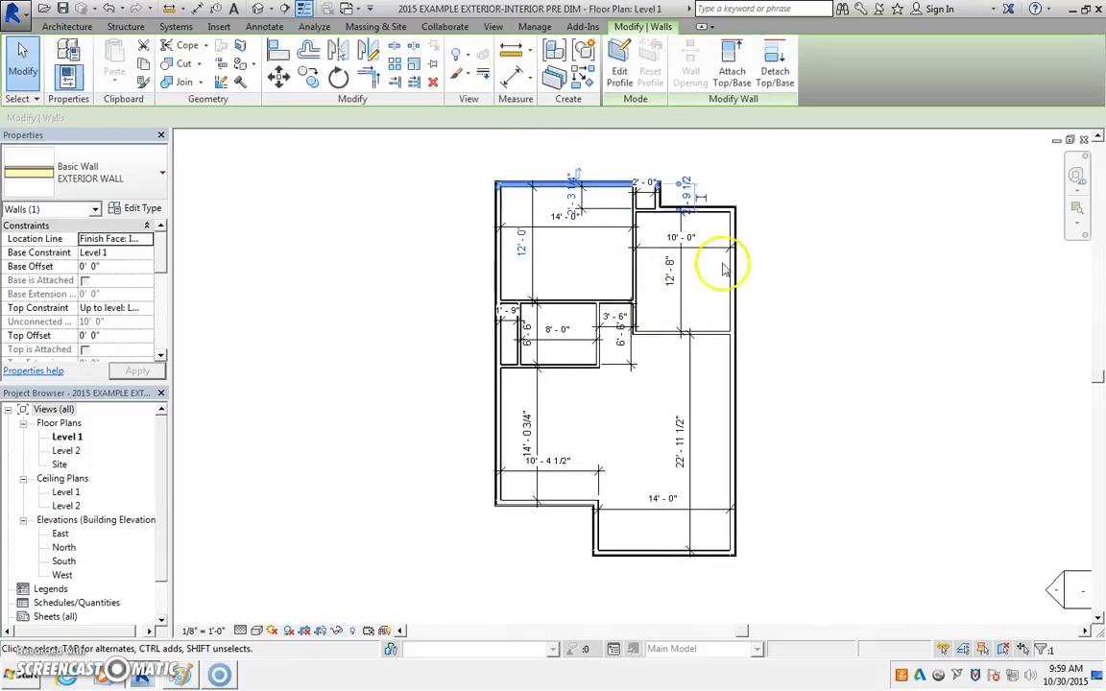
key(Escape)
Step: Start a masking region and trace its boundary along the inner faces of the left and bottom exterior walls to the lower-right corner
scroll(633, 353, up, 1)
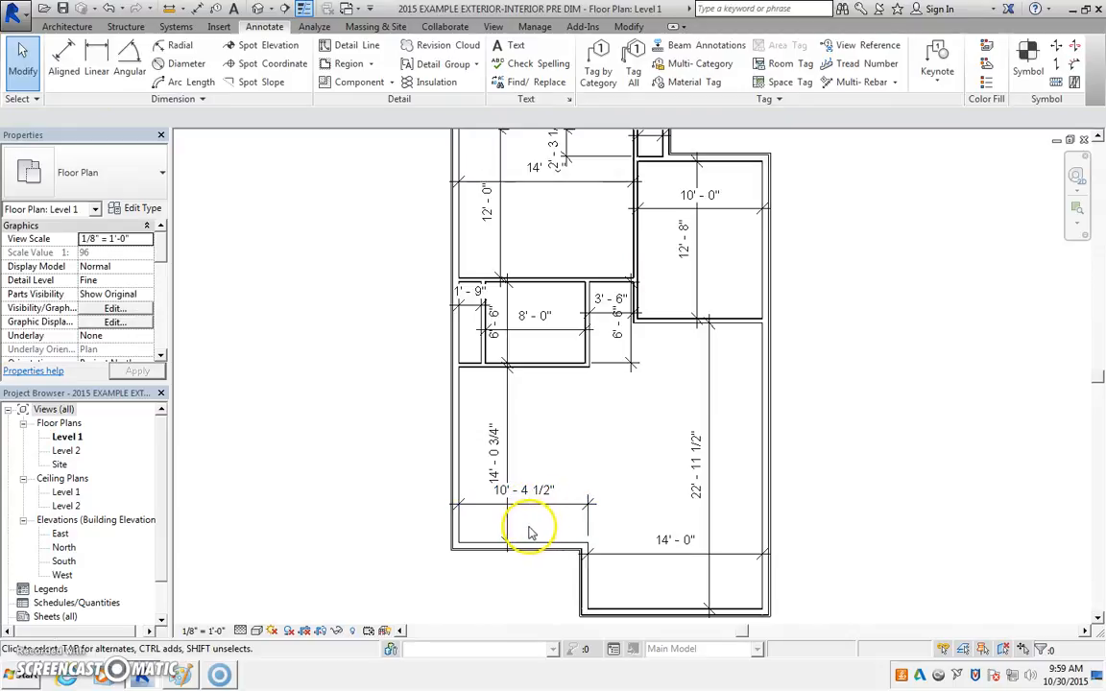
middle_drag(479, 375, 503, 396)
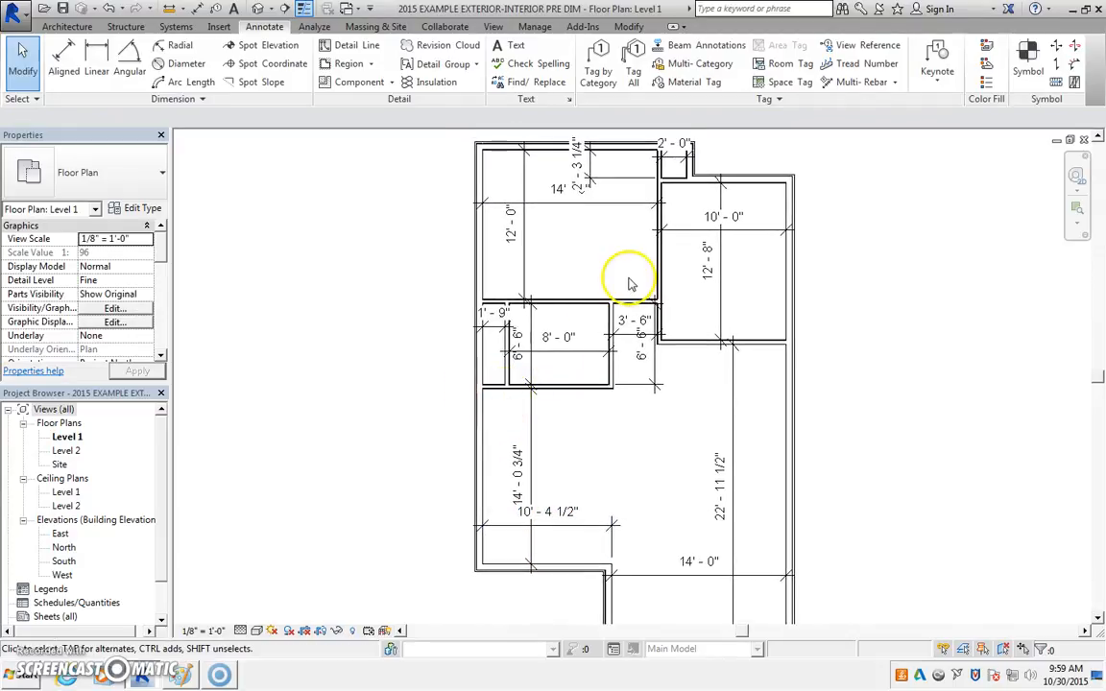
middle_drag(795, 249, 843, 286)
middle_drag(731, 310, 583, 301)
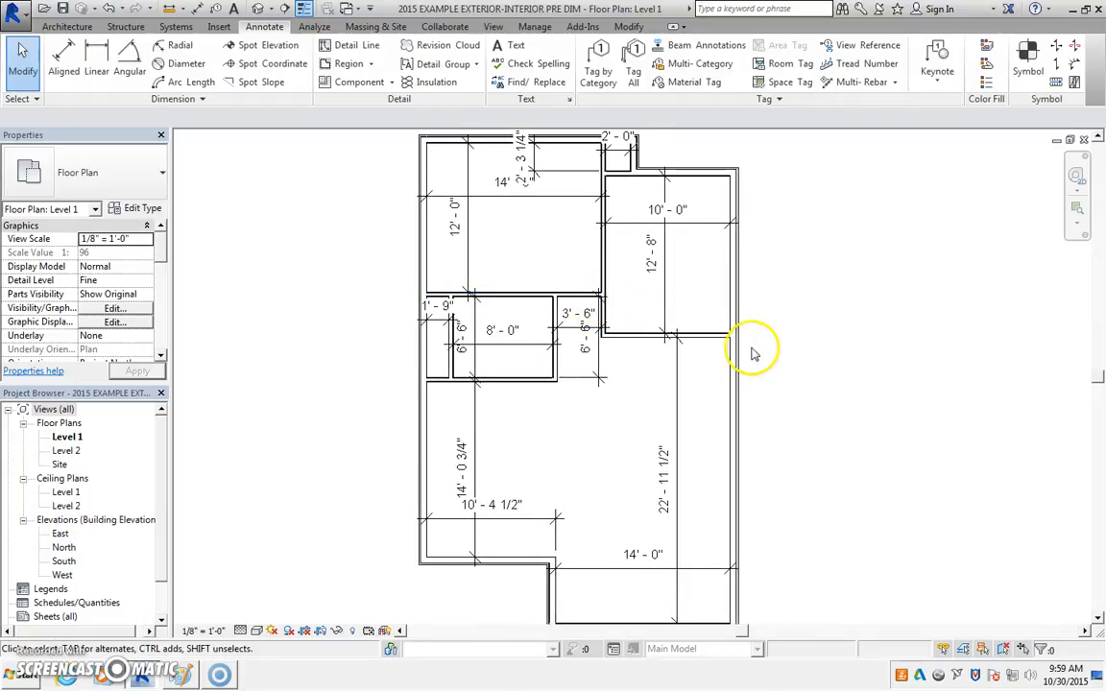
click(347, 64)
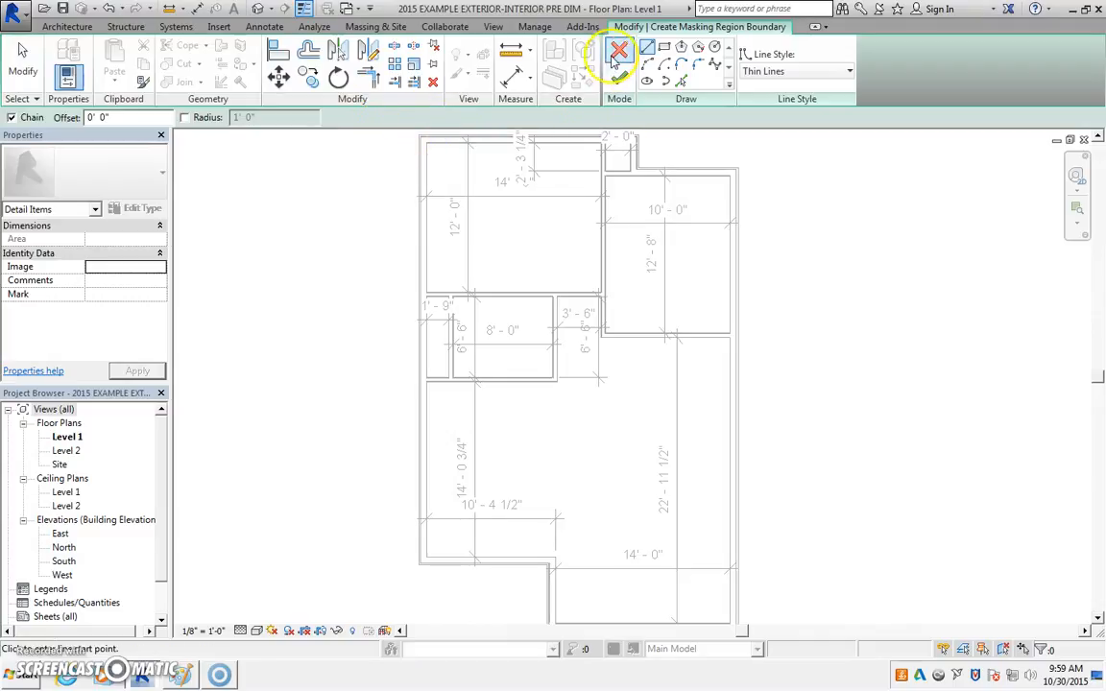
click(427, 143)
click(426, 557)
click(556, 557)
mouse_move(562, 630)
middle_down()
mouse_move(538, 587)
mouse_move(536, 548)
middle_up()
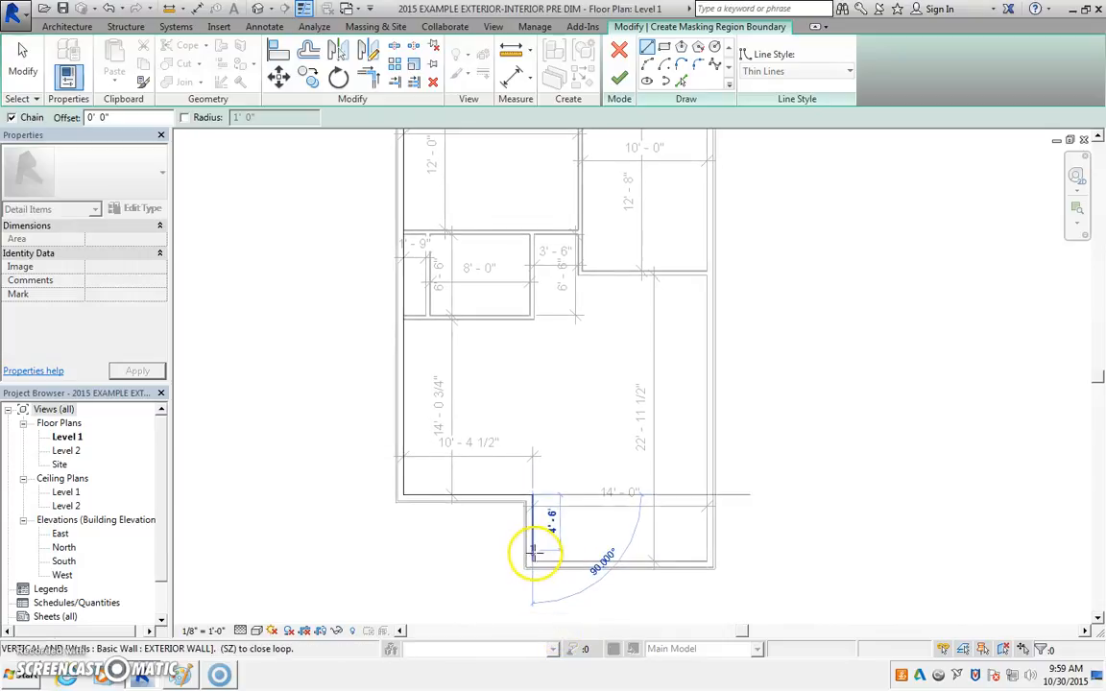
click(705, 559)
Step: Close the masking region boundary along the inner faces of the right and top exterior walls, following the small notch, and finish the region
middle_drag(672, 395, 679, 577)
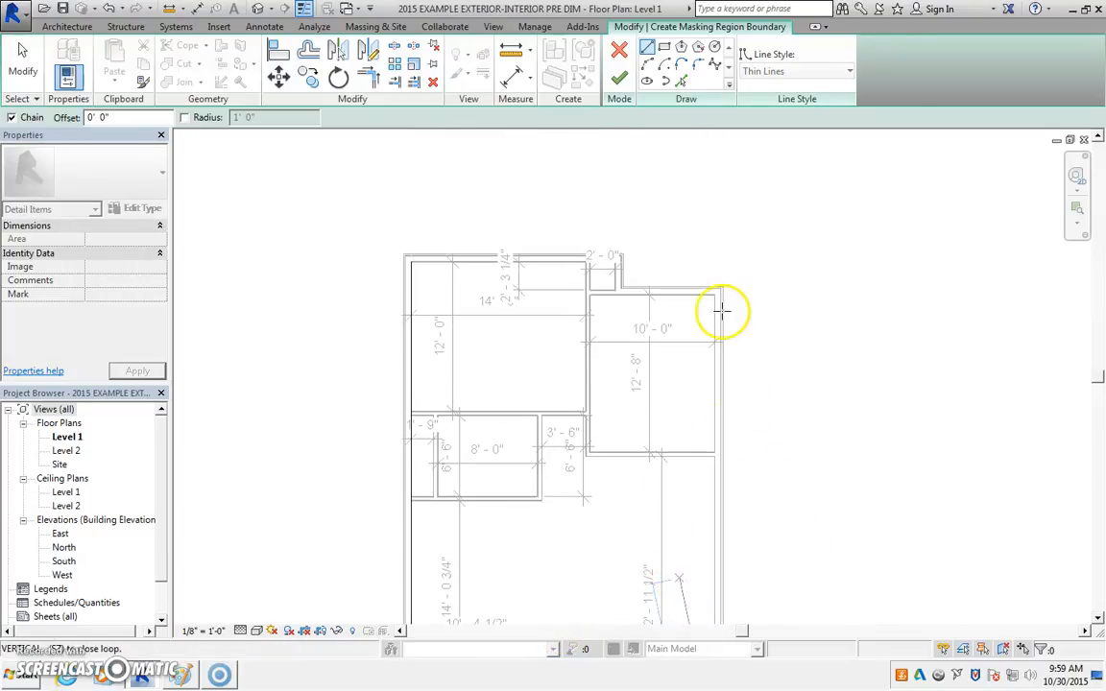
click(715, 296)
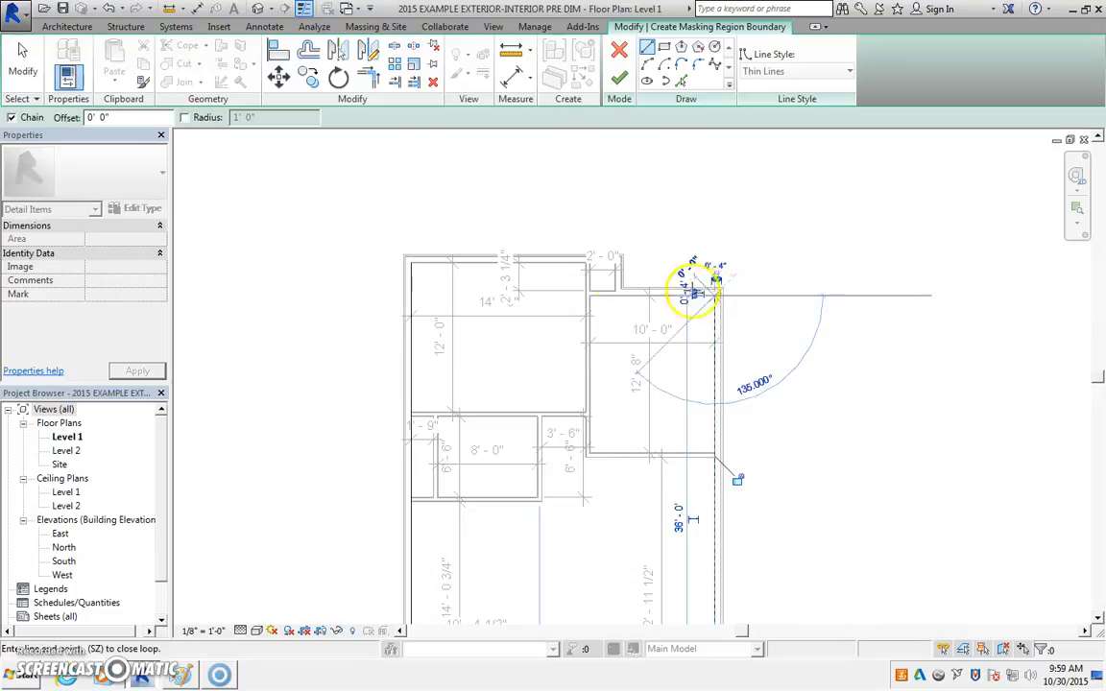
click(617, 296)
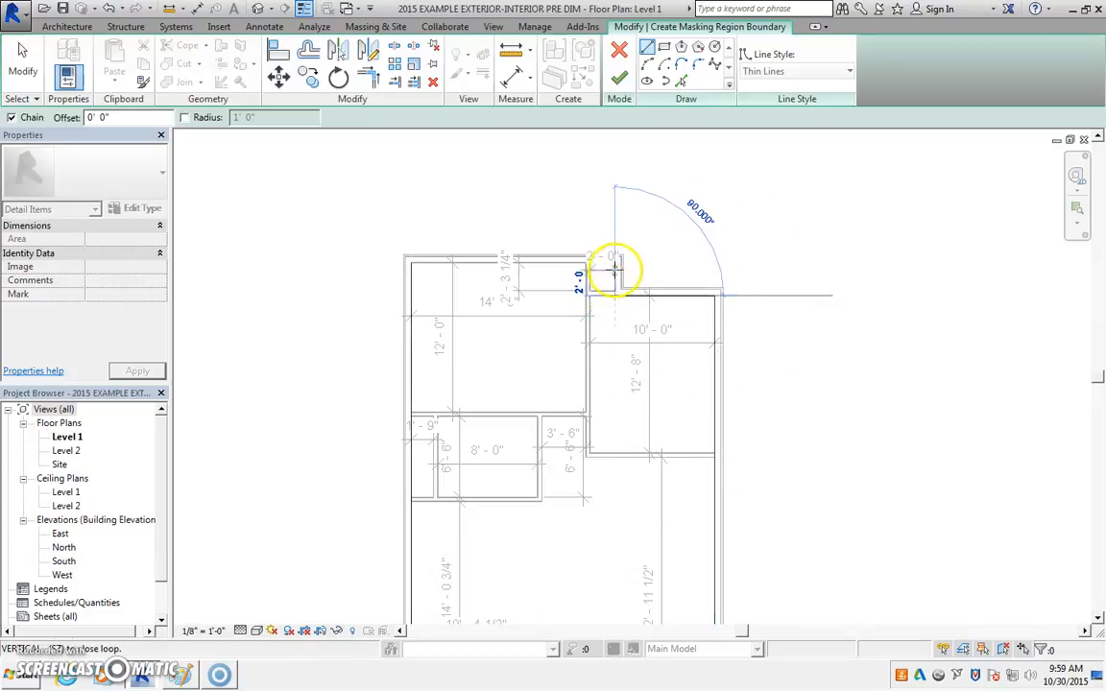
click(618, 258)
click(412, 263)
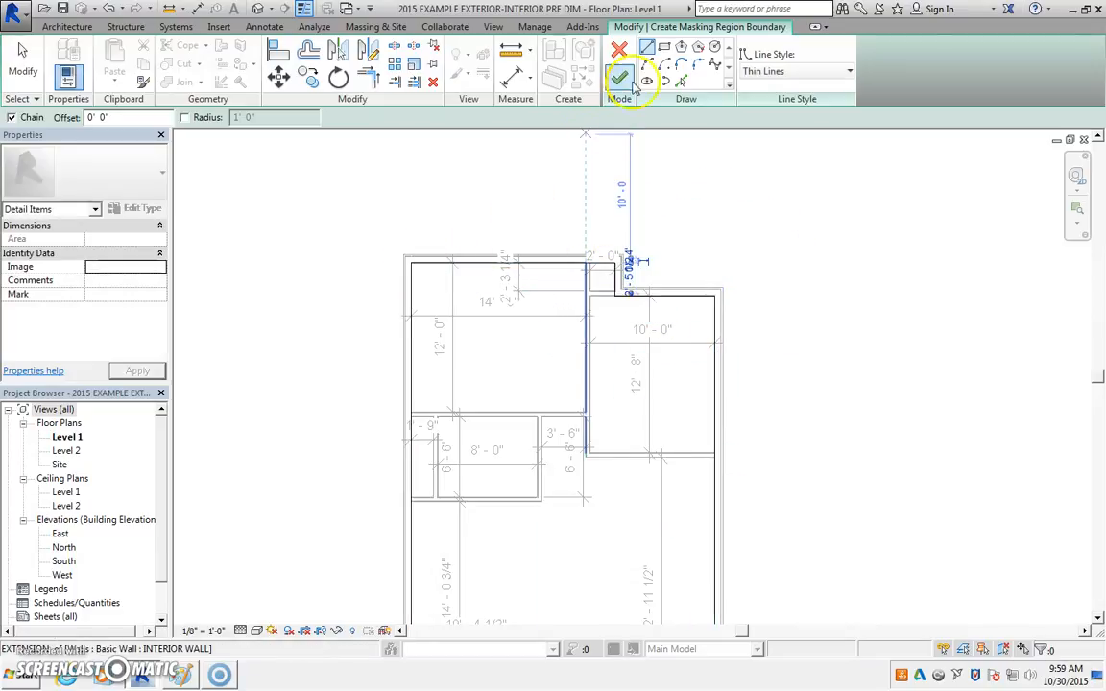
click(620, 77)
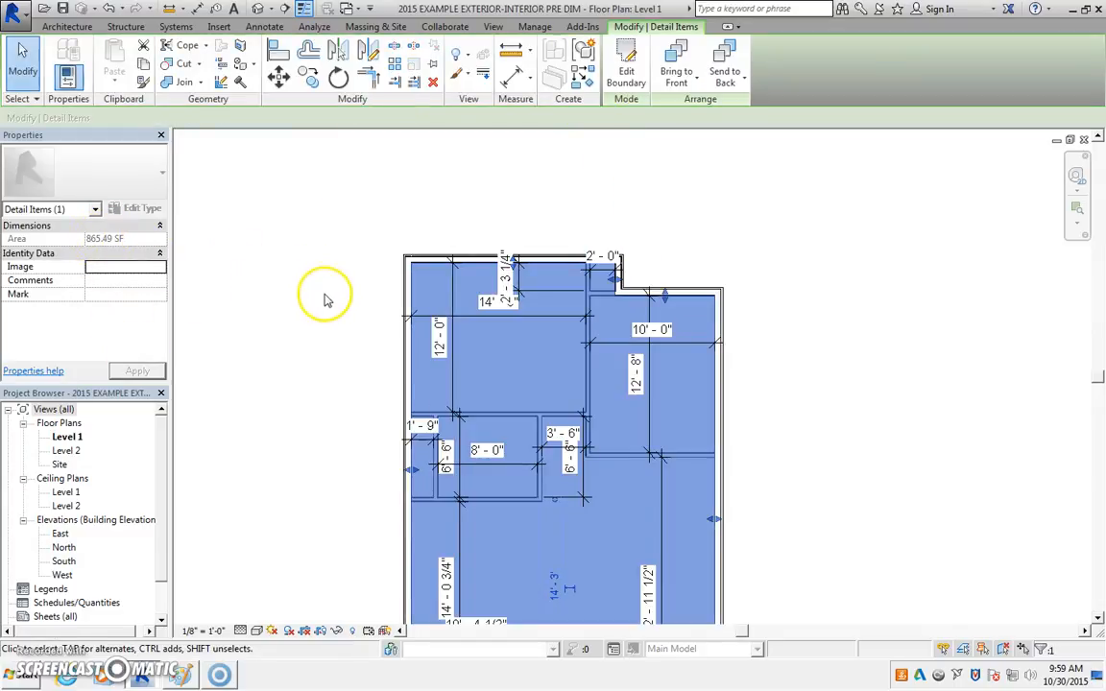
Step: Check the masking region's area in its properties and inspect how it covers the floor plan
middle_drag(335, 289, 356, 124)
click(500, 360)
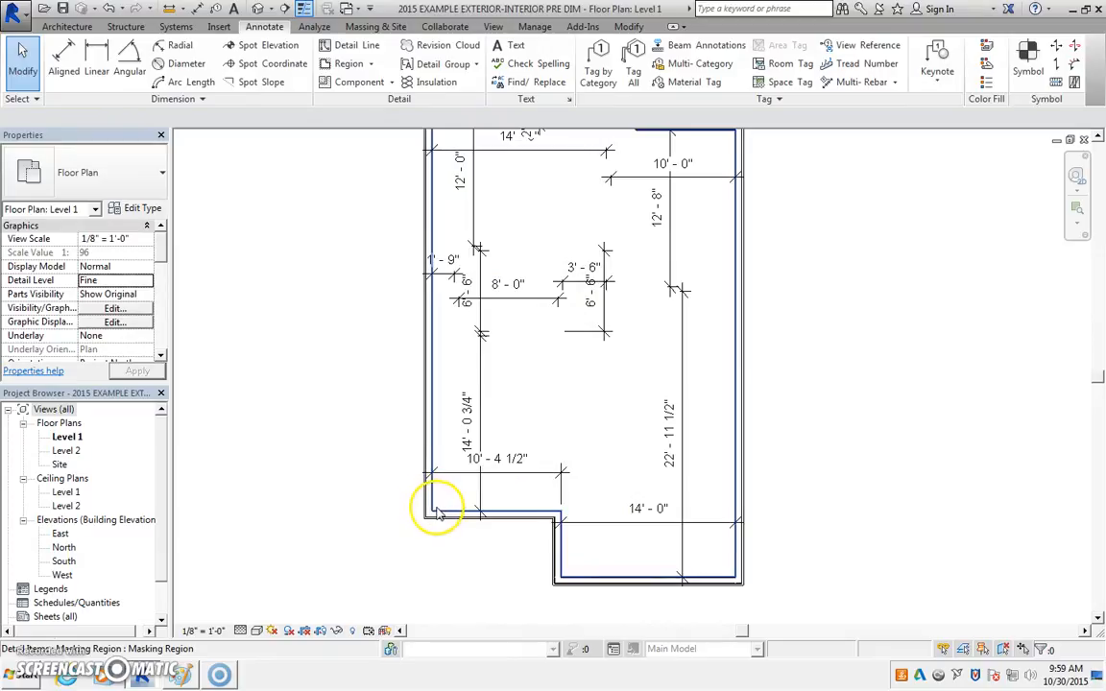
click(437, 514)
middle_drag(457, 511, 463, 544)
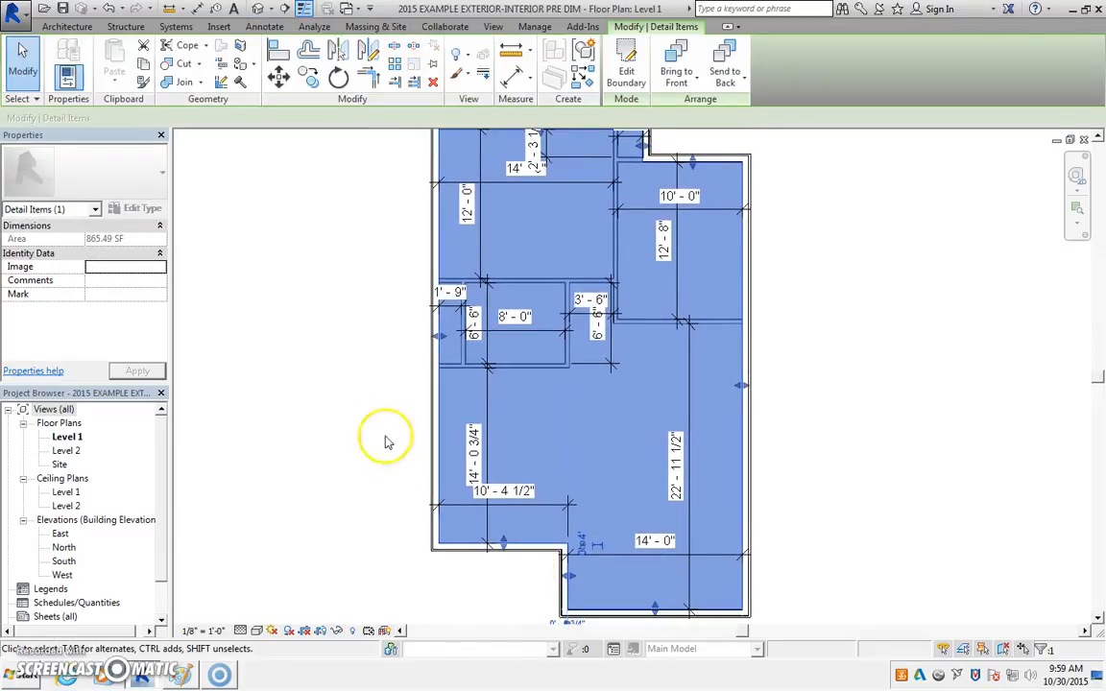
click(385, 442)
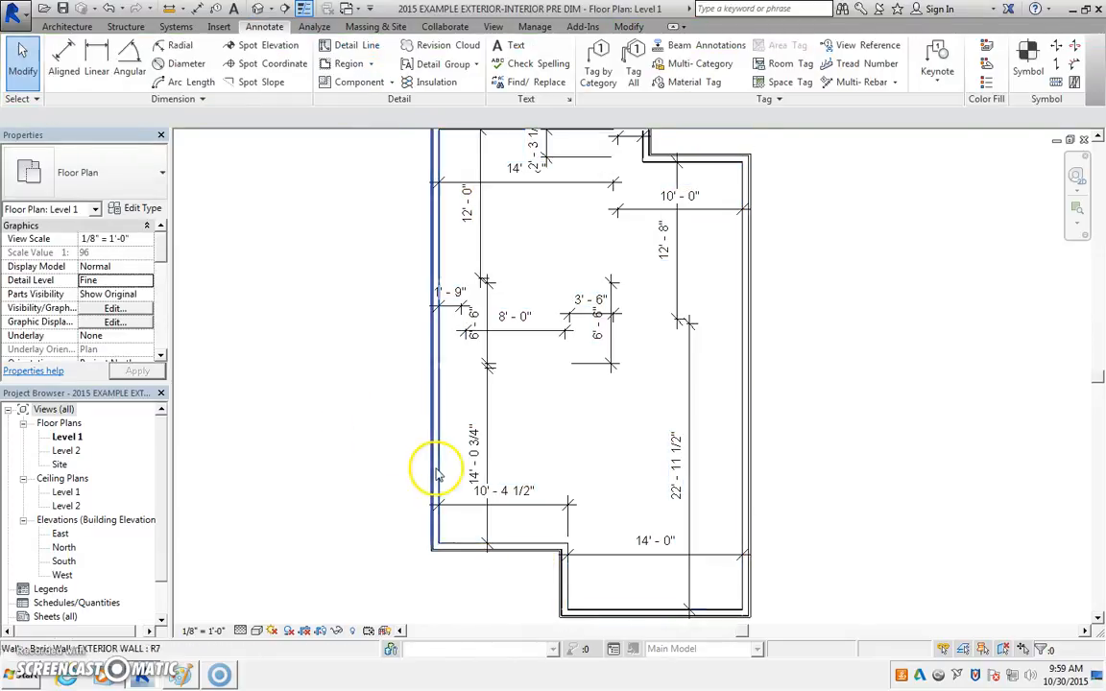
Step: Set the lower-left space's width to 12' by moving its left exterior wall
click(434, 393)
click(511, 491)
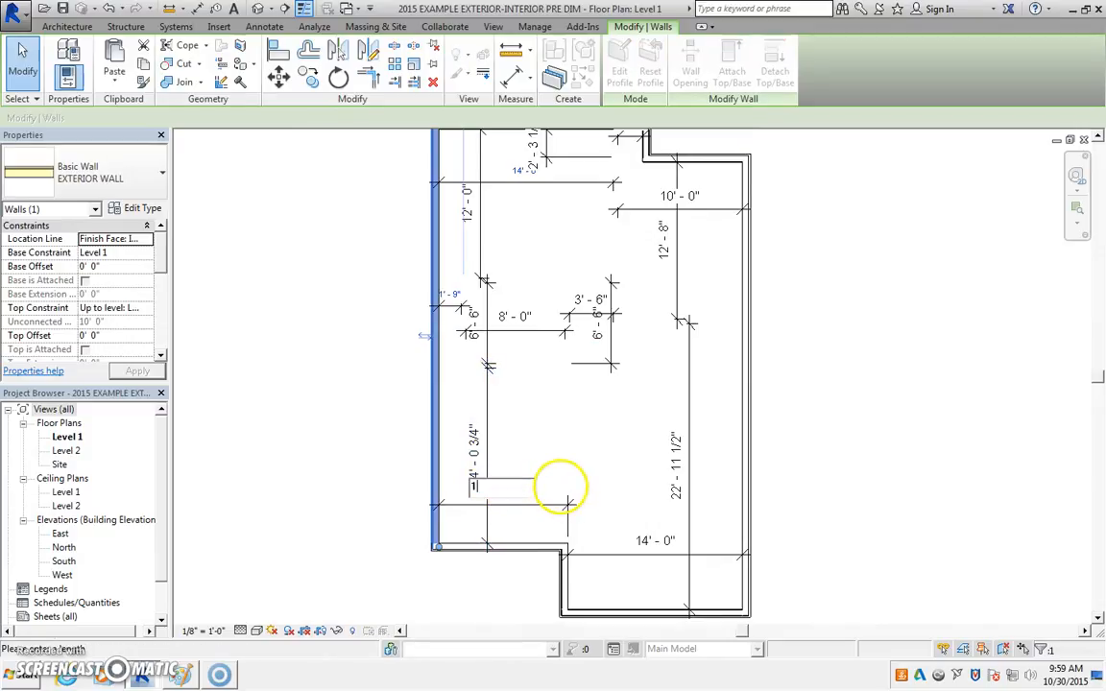
key(Return)
click(402, 440)
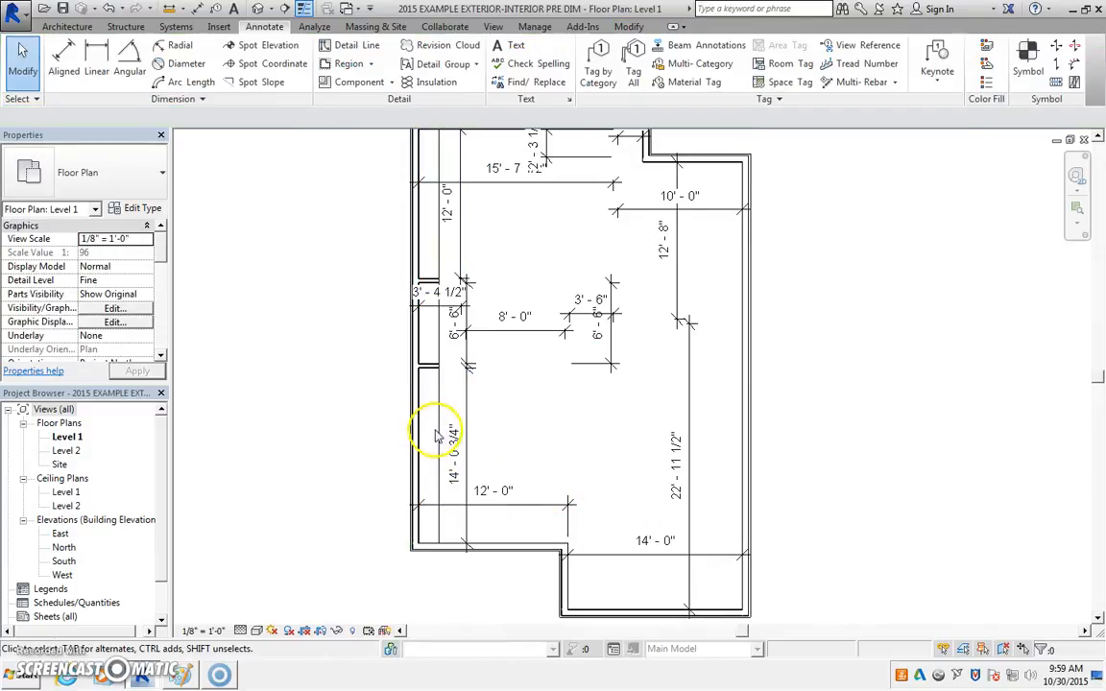
Step: Stretch the masking region's left edge to the inner face of the moved exterior wall and check its area
click(439, 395)
drag(439, 336, 419, 338)
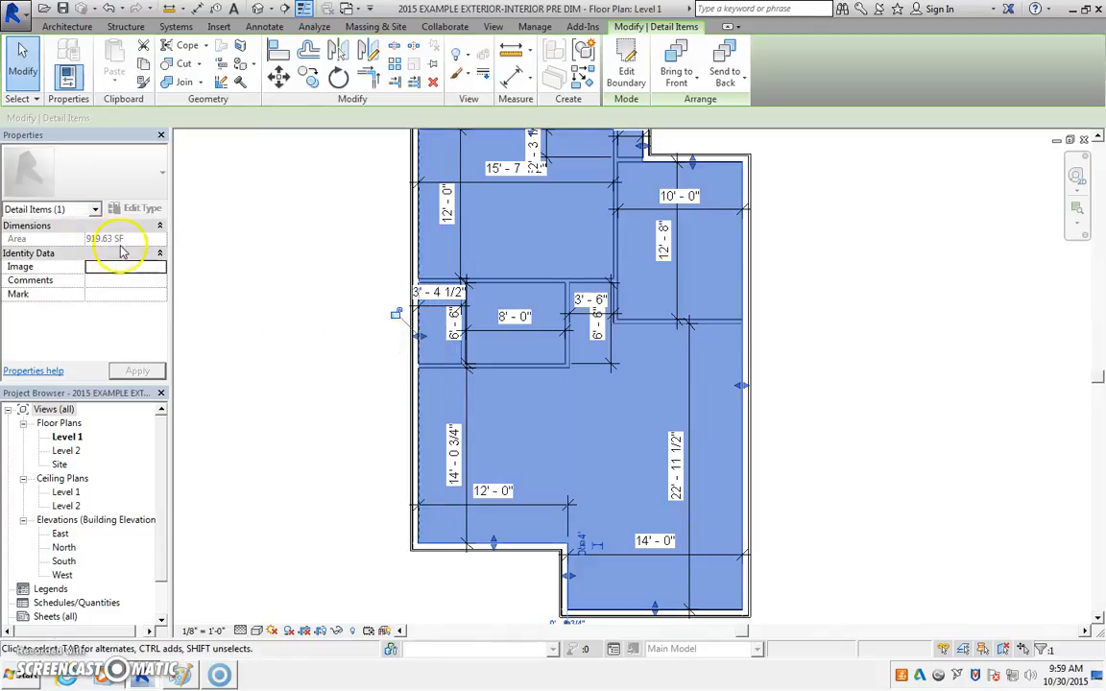
middle_drag(178, 261, 164, 317)
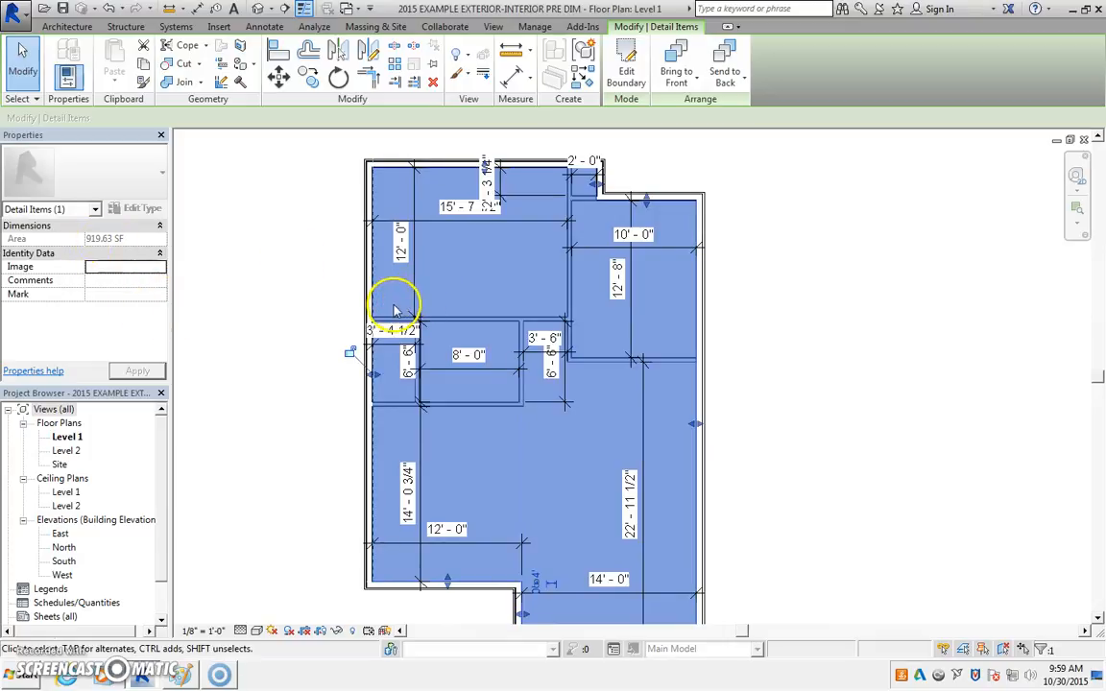
middle_drag(750, 463, 718, 372)
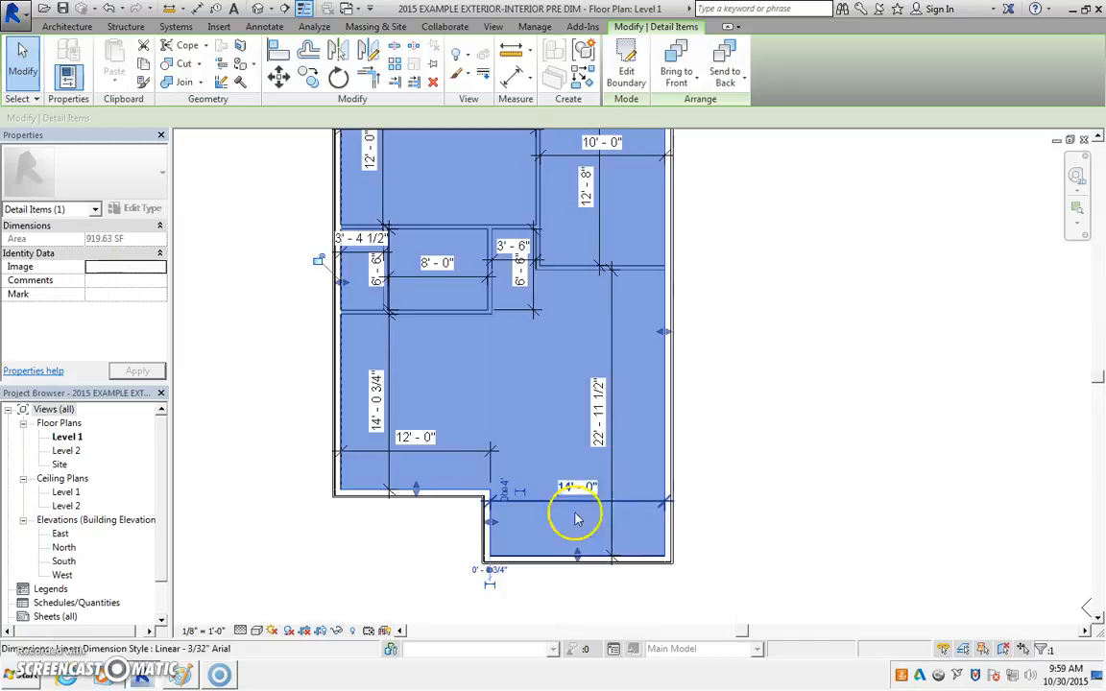
click(847, 237)
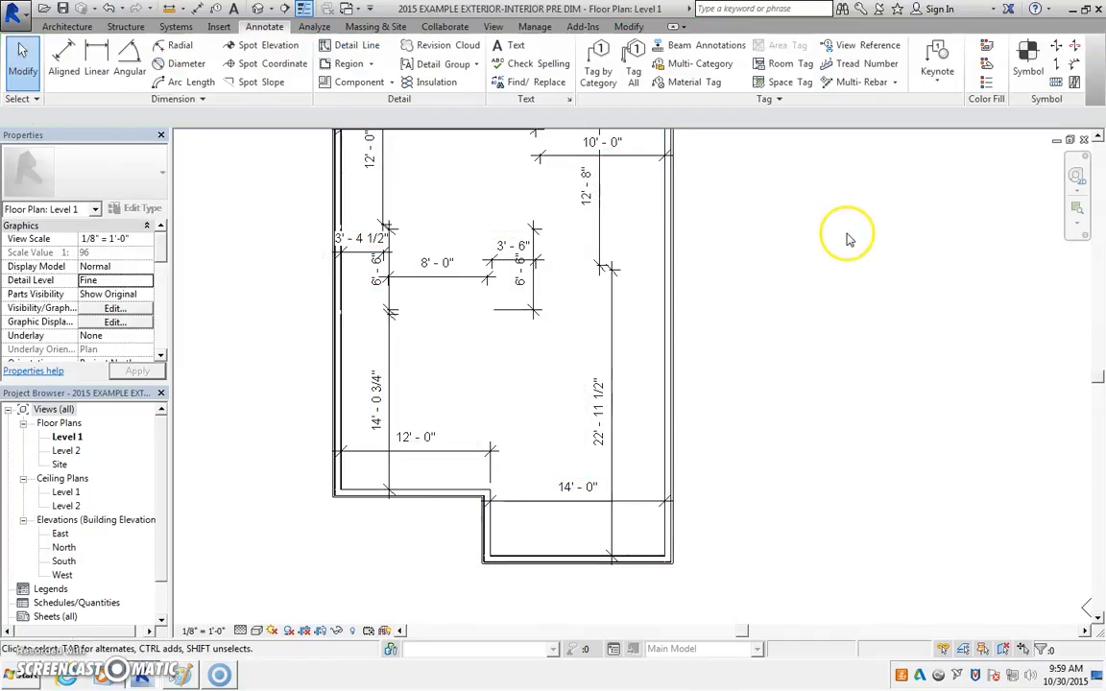
Step: Delete the masking region covering the floor plan's interior
scroll(470, 286, down, 2)
middle_drag(440, 275, 516, 455)
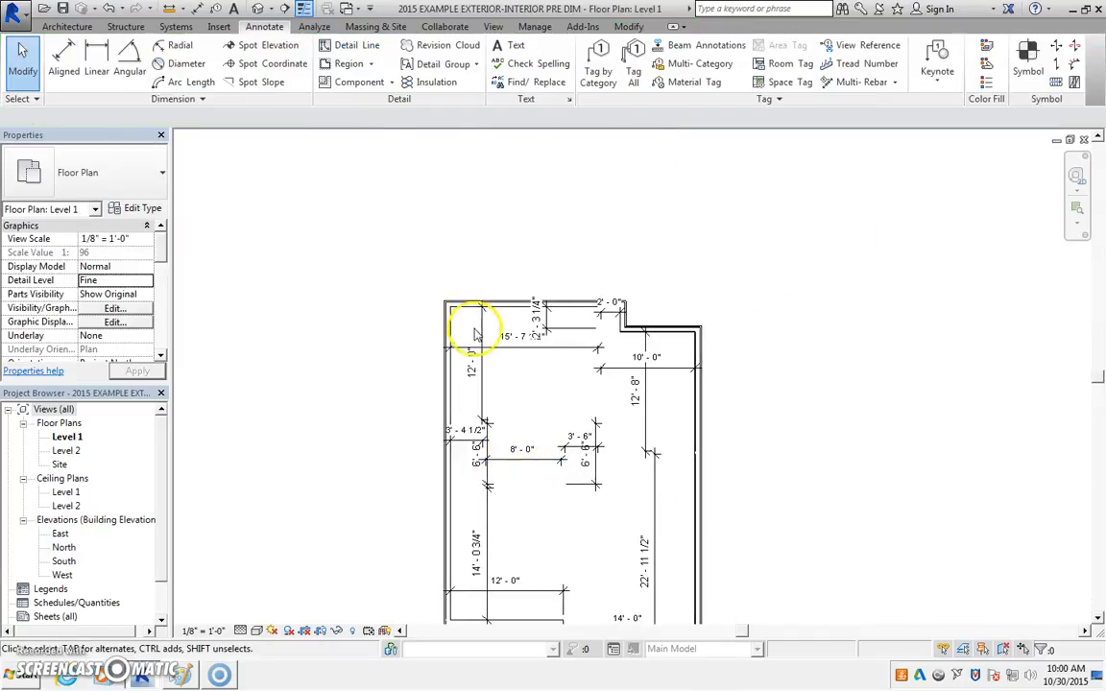
click(465, 315)
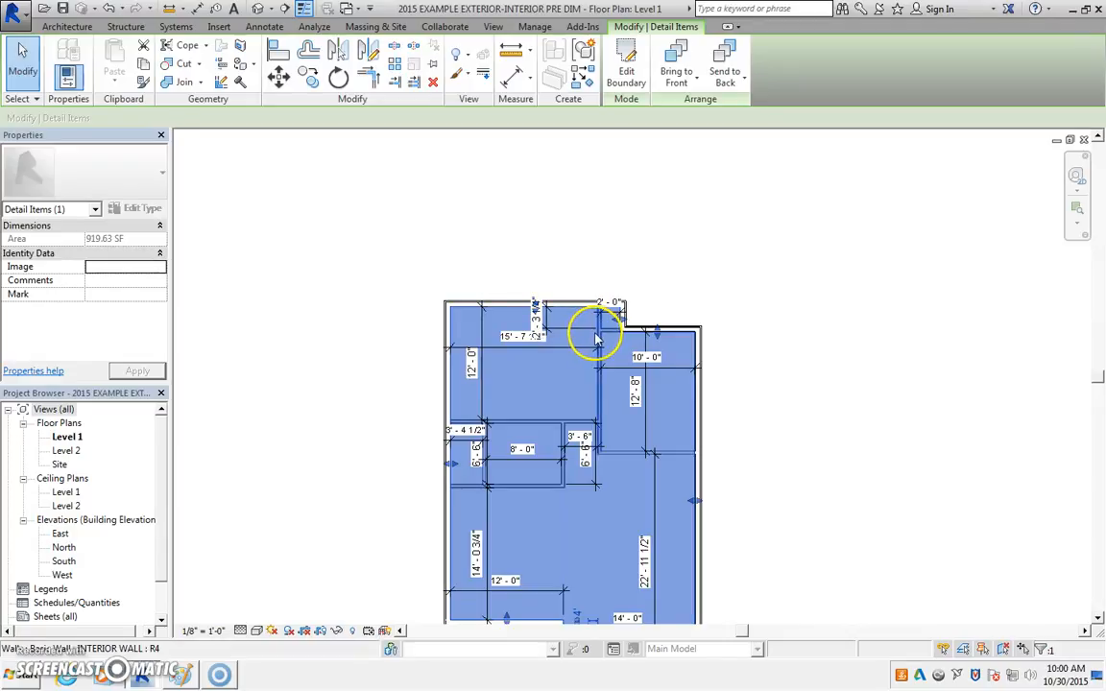
click(636, 440)
middle_drag(636, 439, 616, 400)
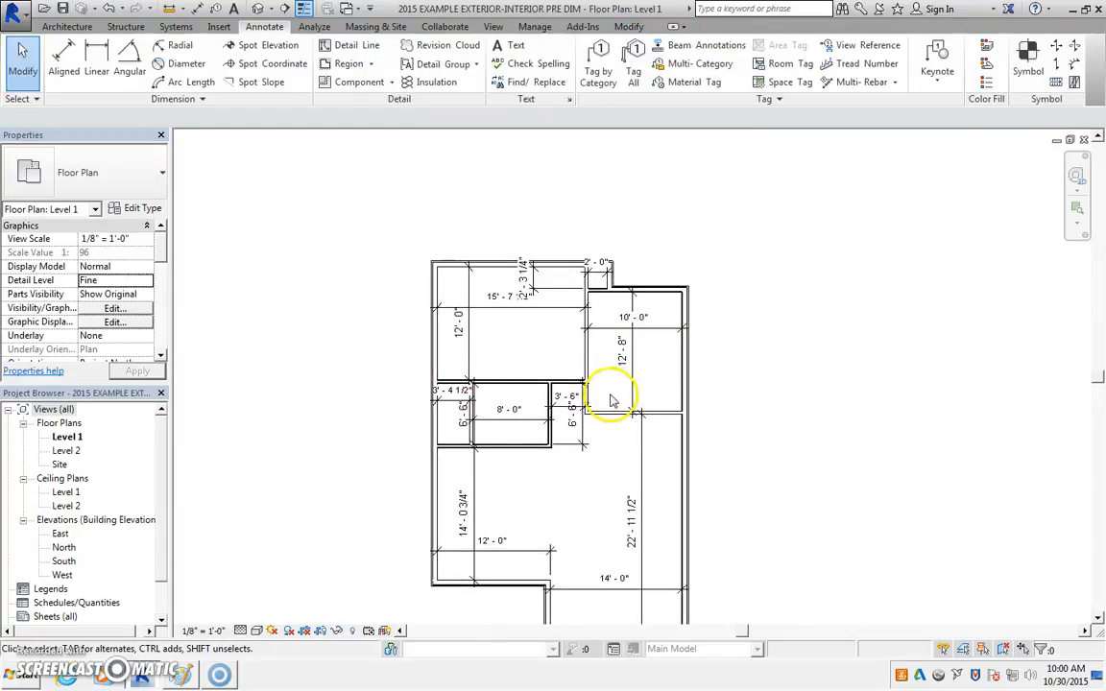
Step: Draw two interior walls enclosing a closet about 1'-5" wide in the upper-right corner of the large upper-left room
scroll(595, 276, up, 1)
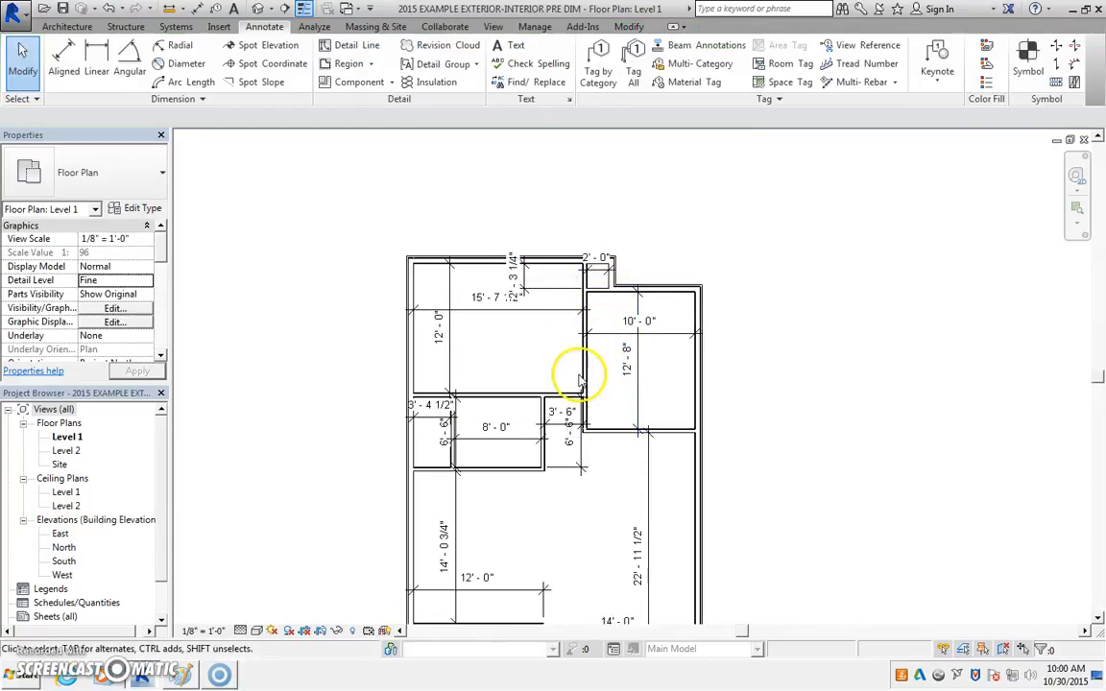
scroll(577, 381, up, 1)
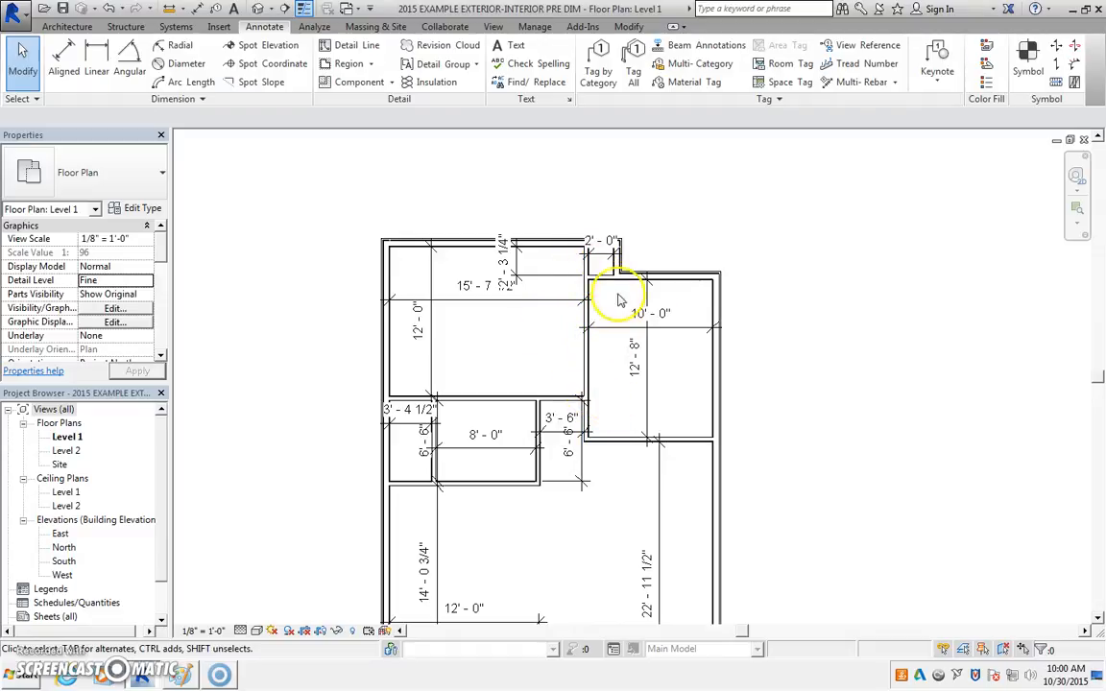
scroll(582, 296, up, 2)
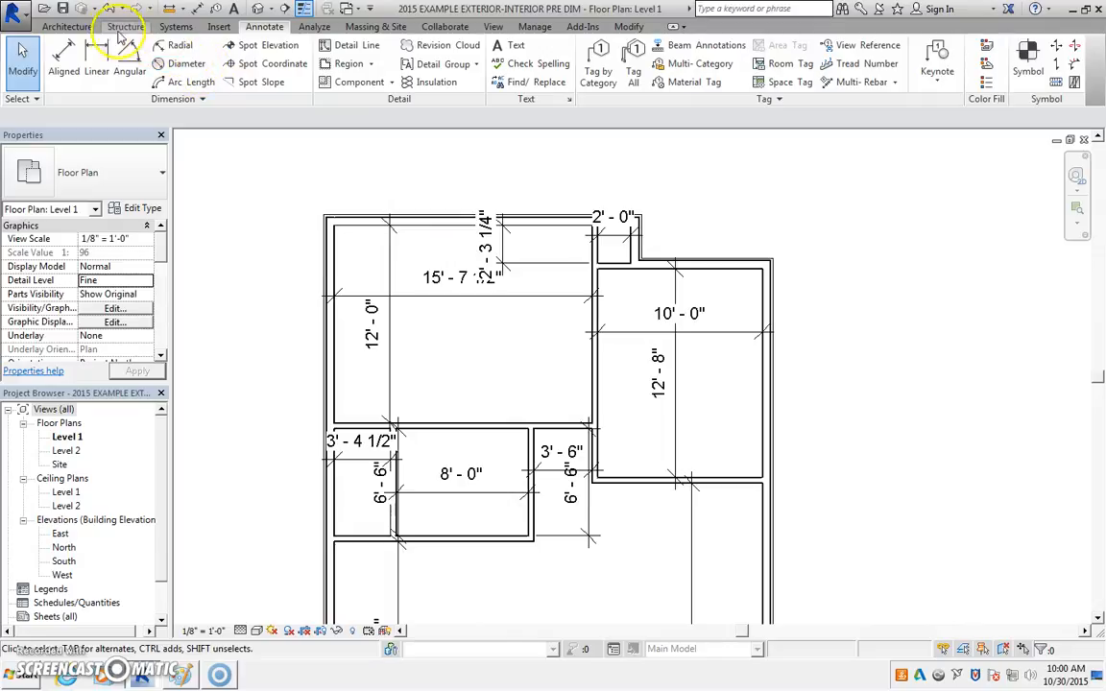
click(66, 26)
click(61, 53)
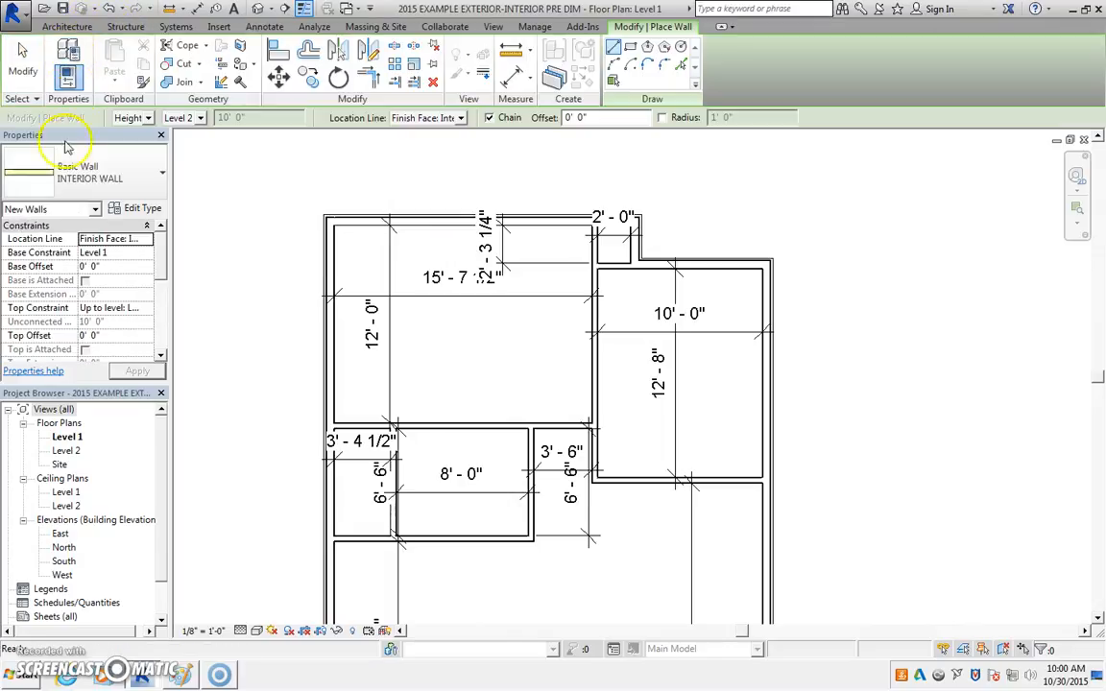
click(565, 226)
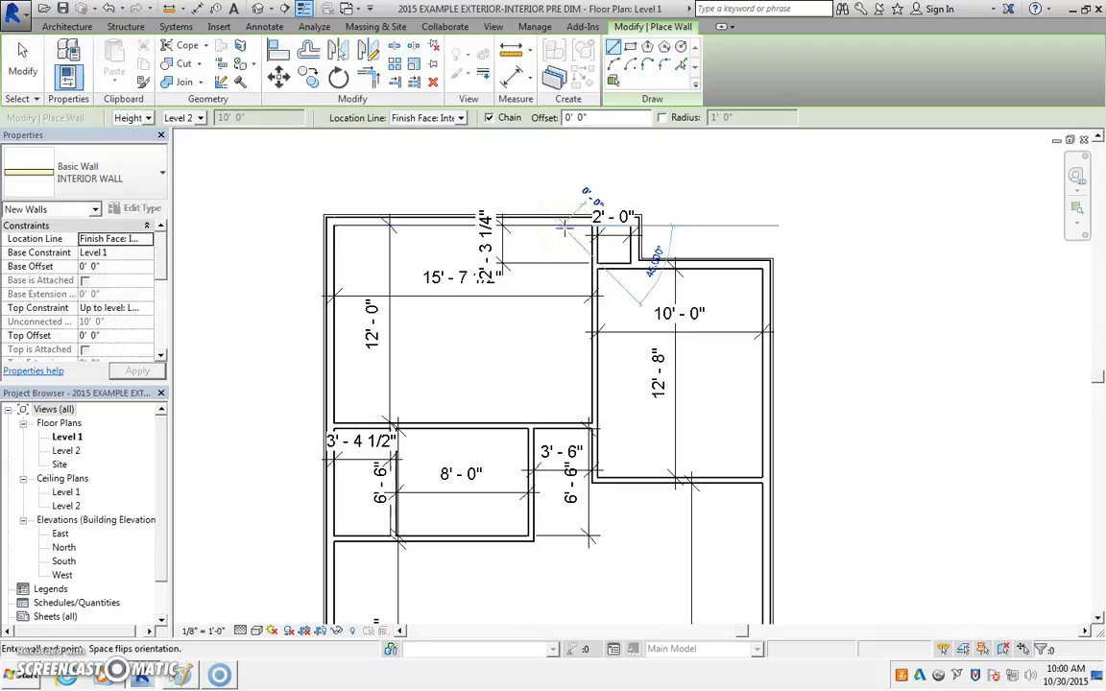
click(592, 379)
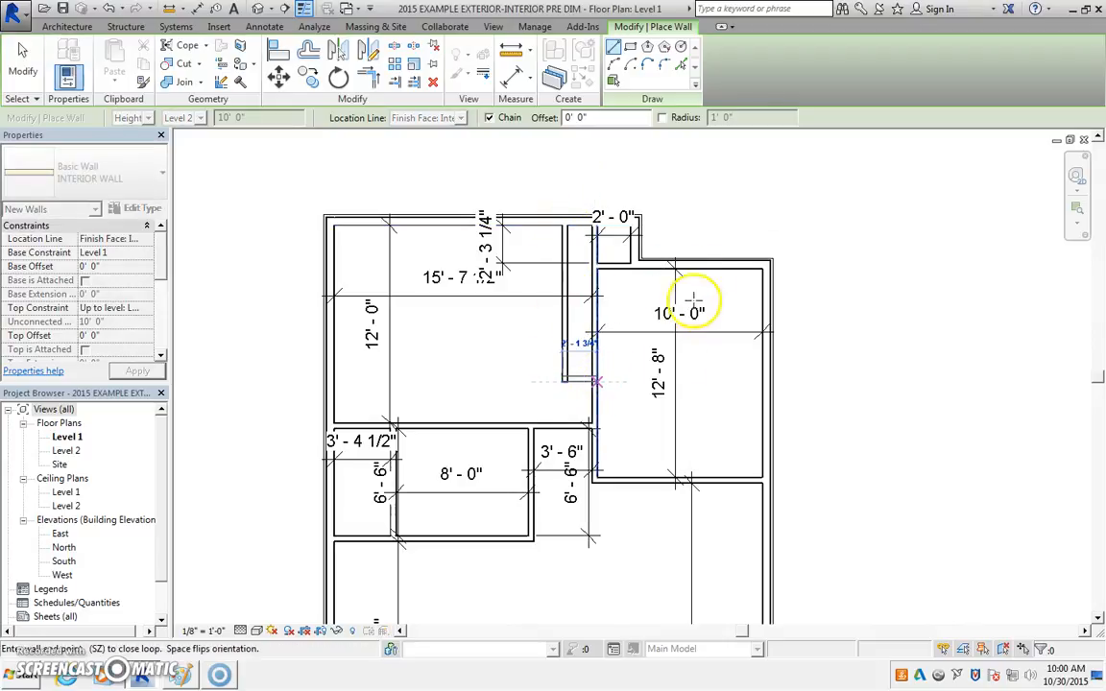
scroll(688, 266, up, 1)
scroll(672, 266, down, 1)
key(Escape)
key(Escape)
scroll(624, 259, up, 1)
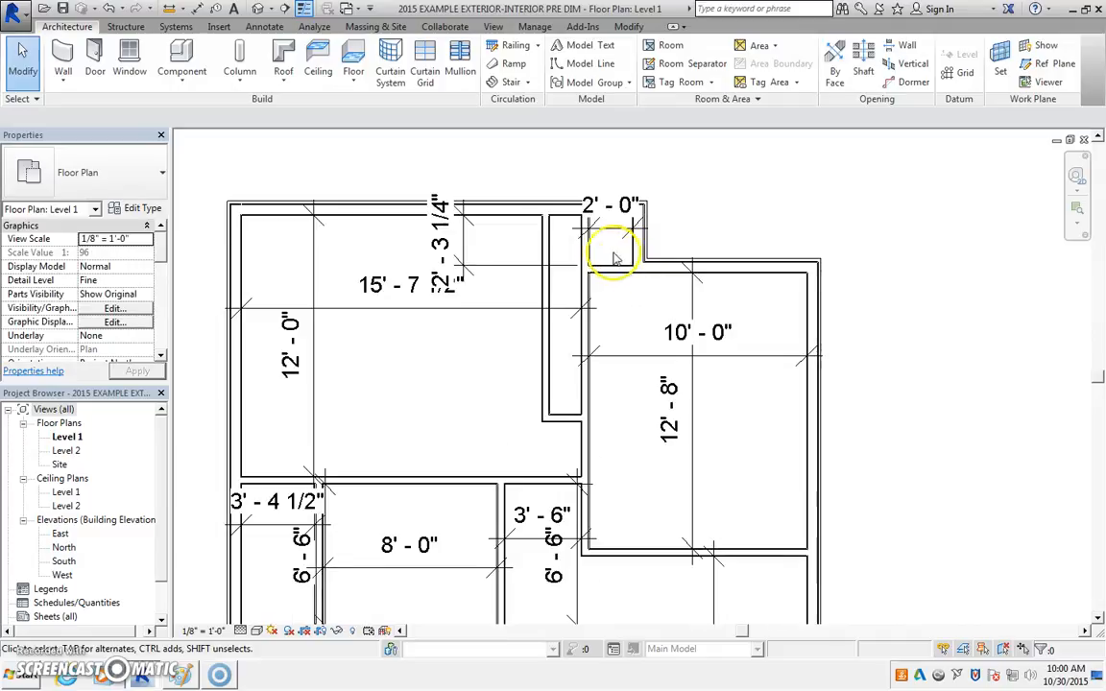
Step: Dimension the new closet's clear width between its wall faces with an aligned dimension
click(196, 9)
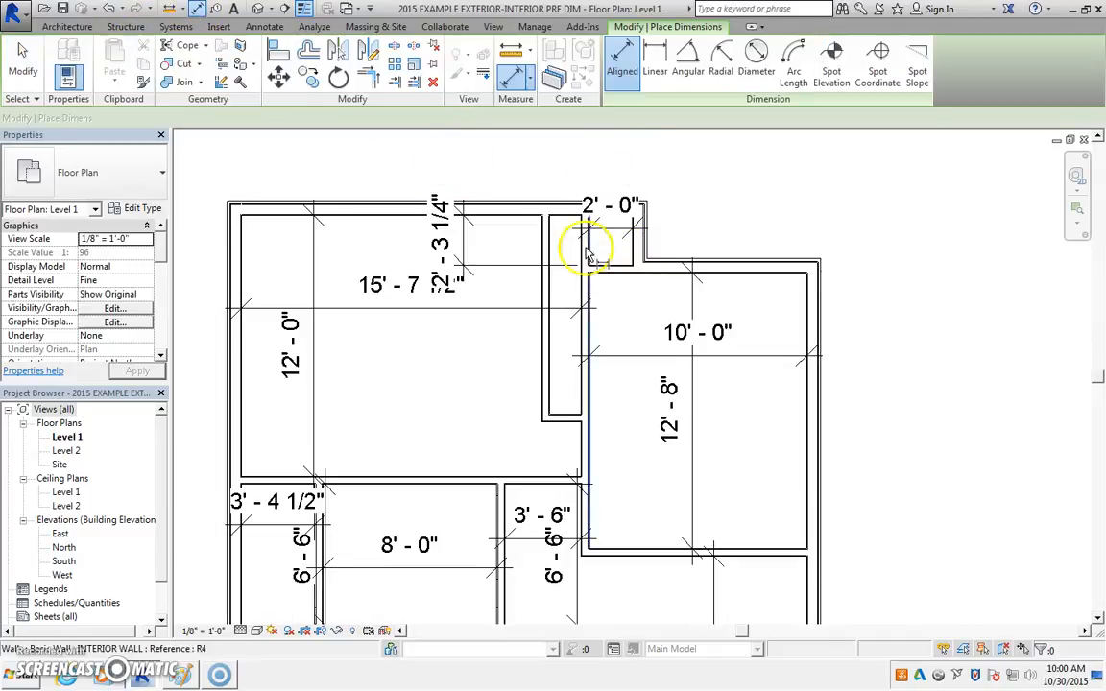
click(579, 306)
key(Escape)
key(Escape)
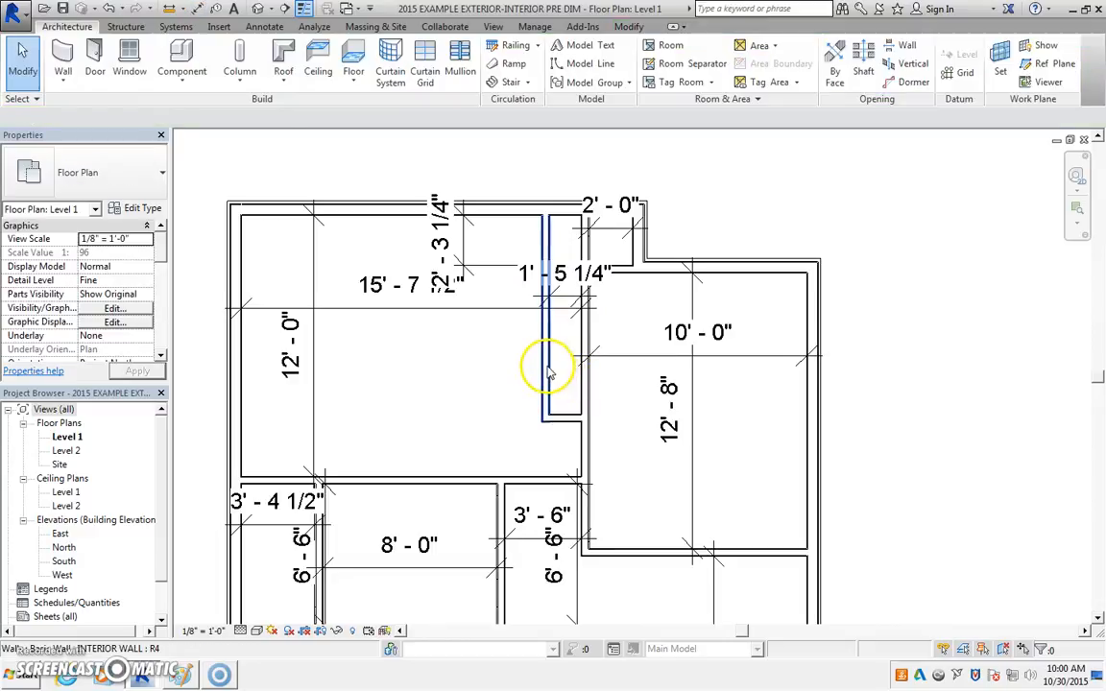
Step: Set the new closet's clear width to 2' by moving its long left wall
click(548, 372)
click(565, 276)
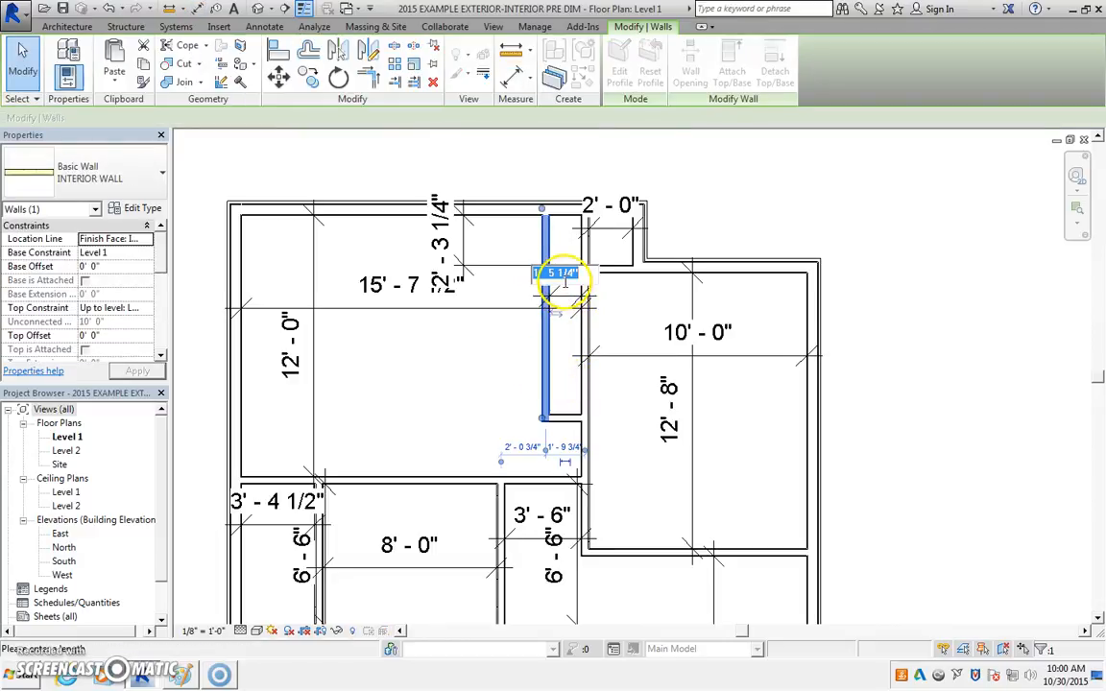
key(Return)
click(766, 181)
scroll(737, 521, down, 1)
middle_drag(713, 526, 617, 329)
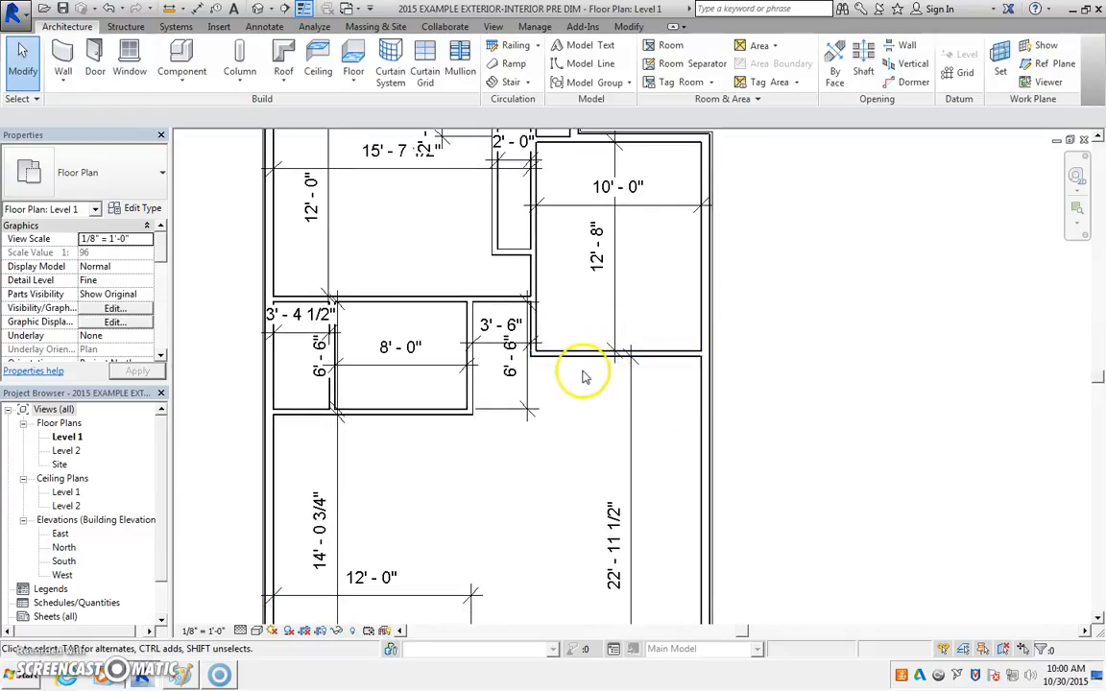
middle_drag(588, 402, 735, 457)
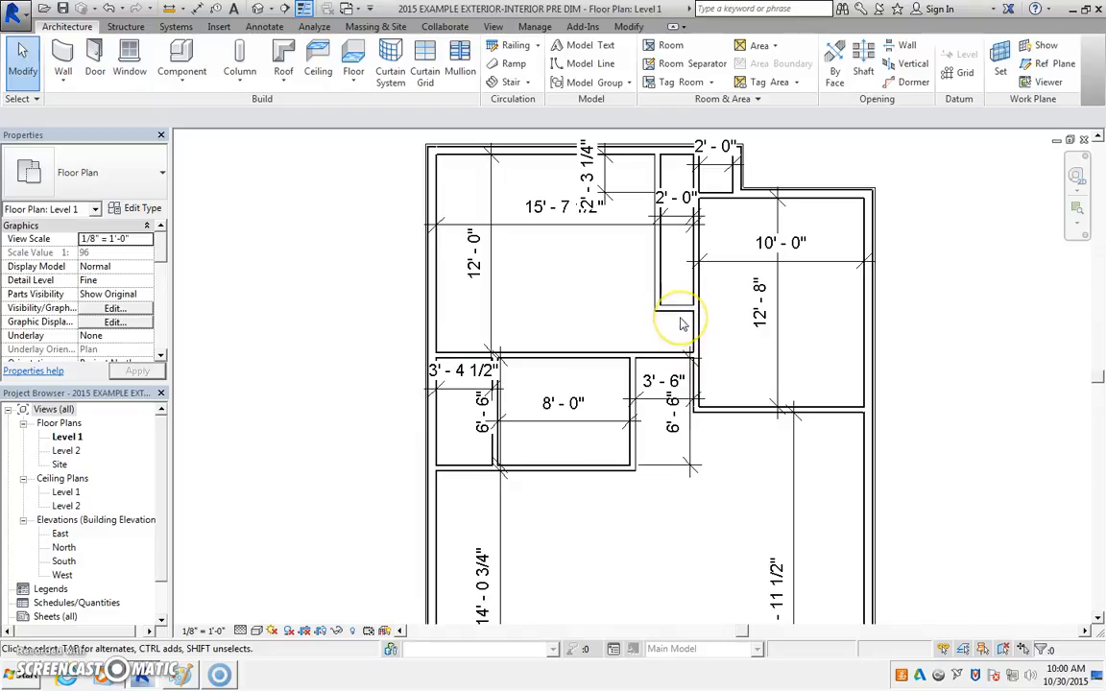
click(699, 183)
click(811, 413)
click(615, 440)
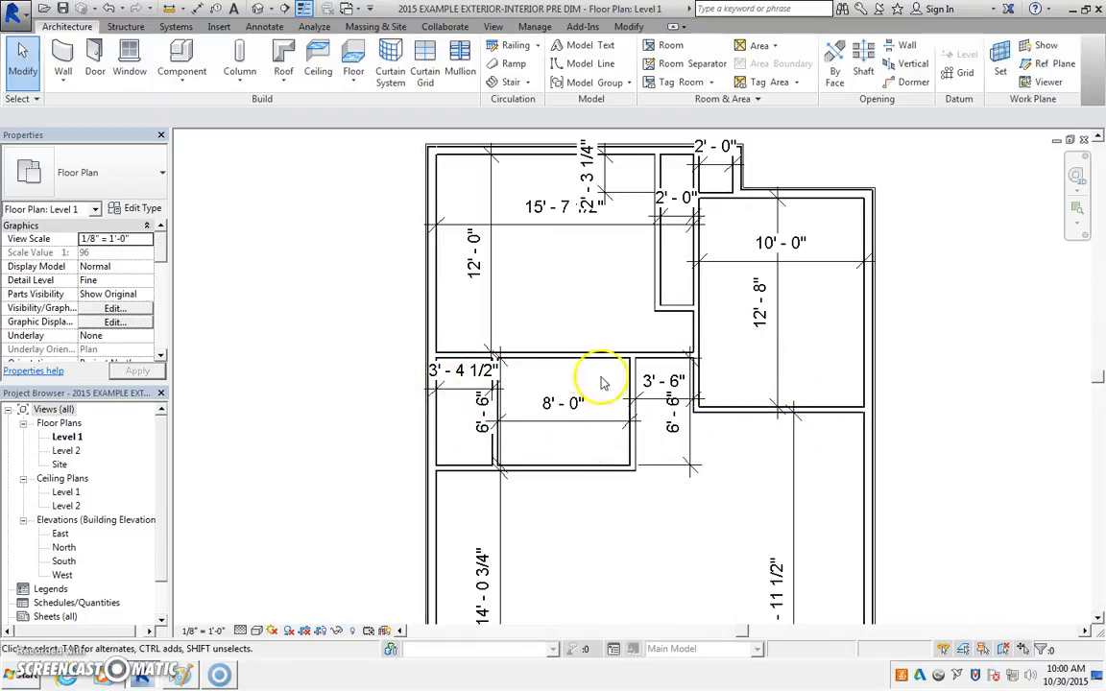
Step: Set the lower-left room's clear vertical dimension to 12' by moving its lower exterior wall
middle_drag(575, 424, 553, 303)
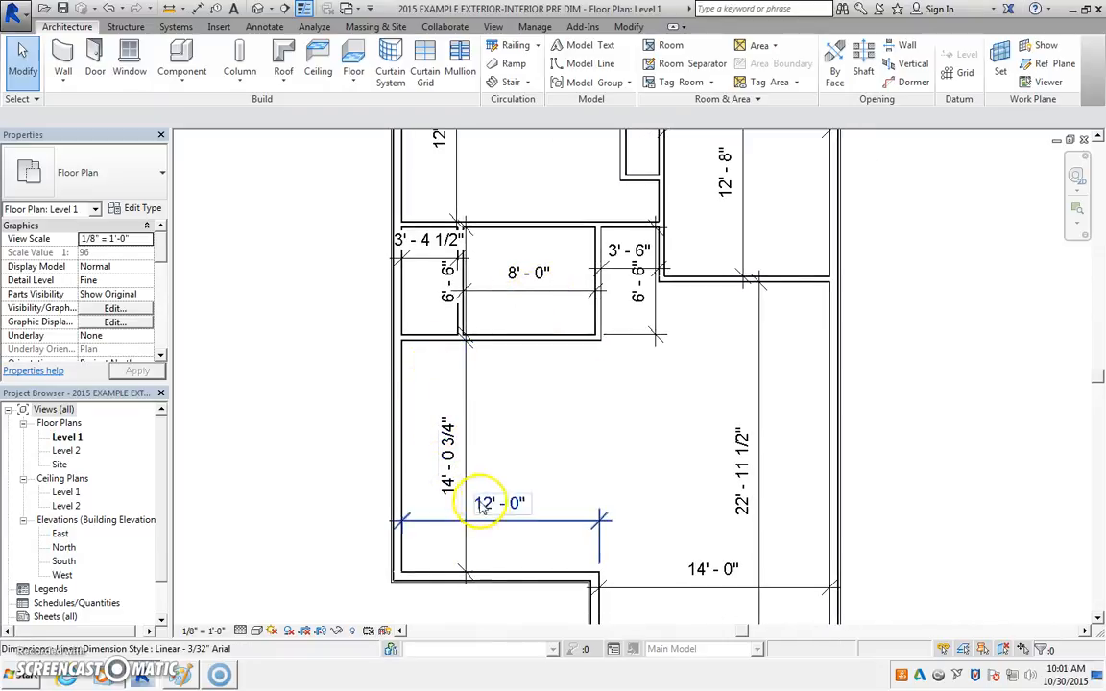
middle_drag(561, 533, 420, 394)
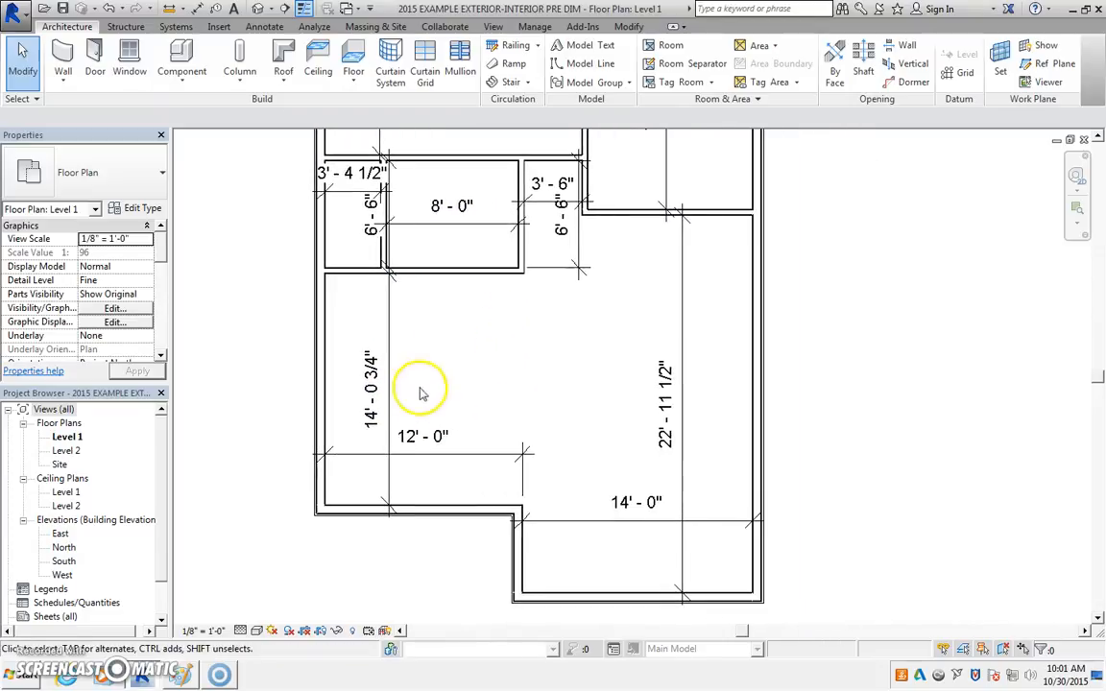
click(420, 507)
click(371, 389)
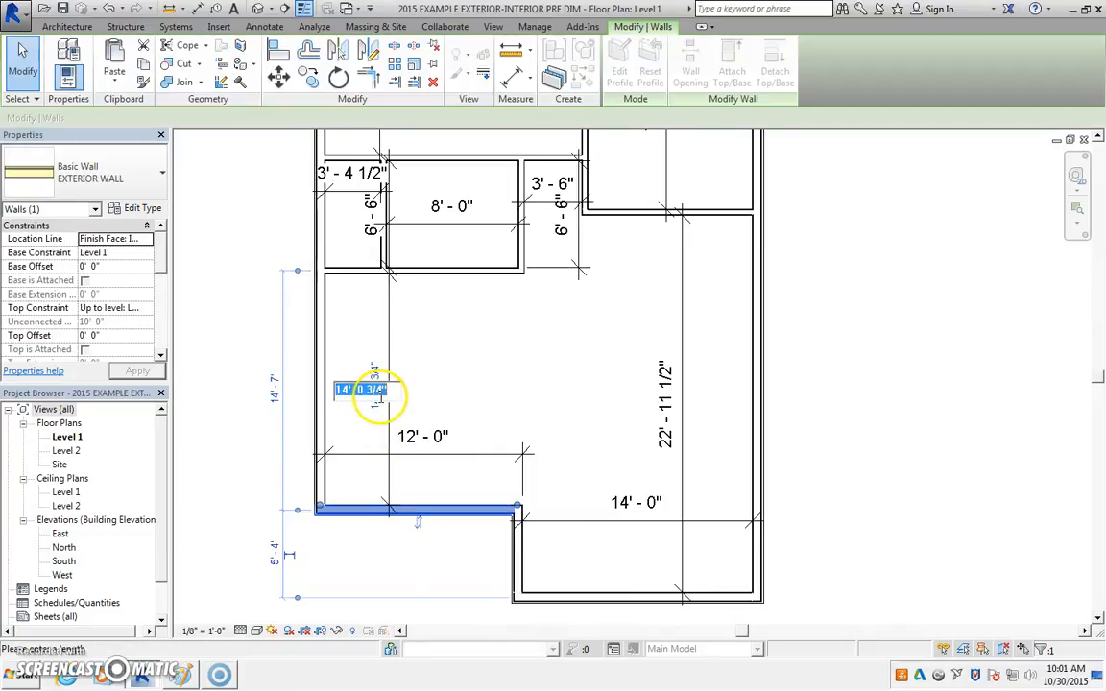
text(12)
key(Return)
key(Escape)
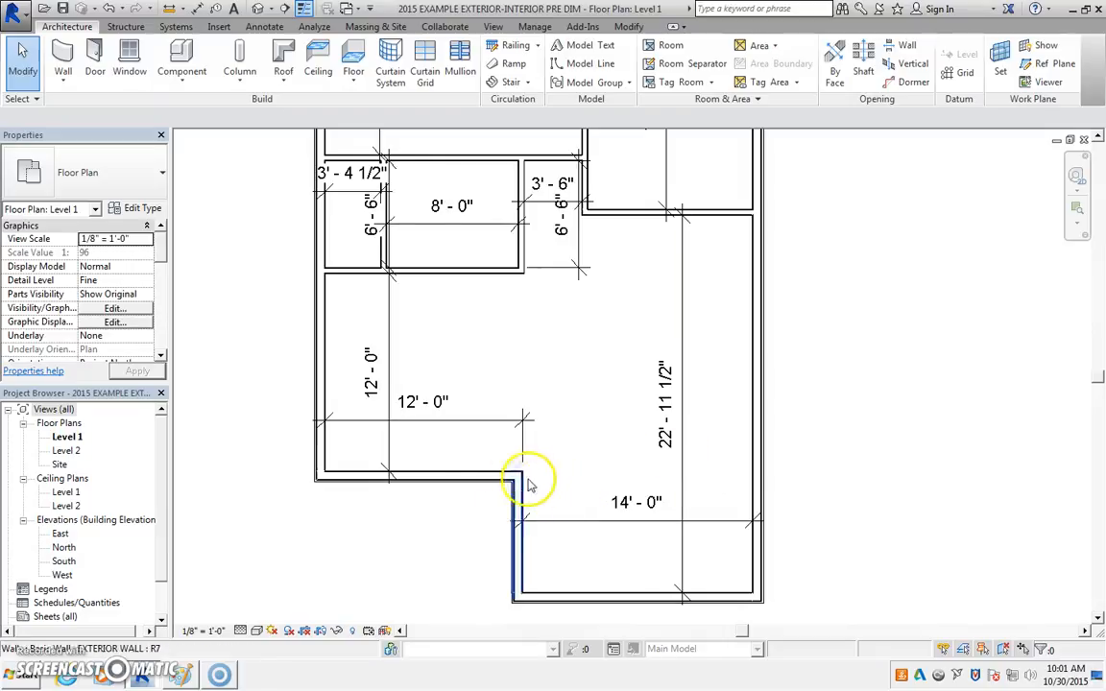
middle_drag(507, 479, 426, 475)
middle_drag(359, 330, 350, 366)
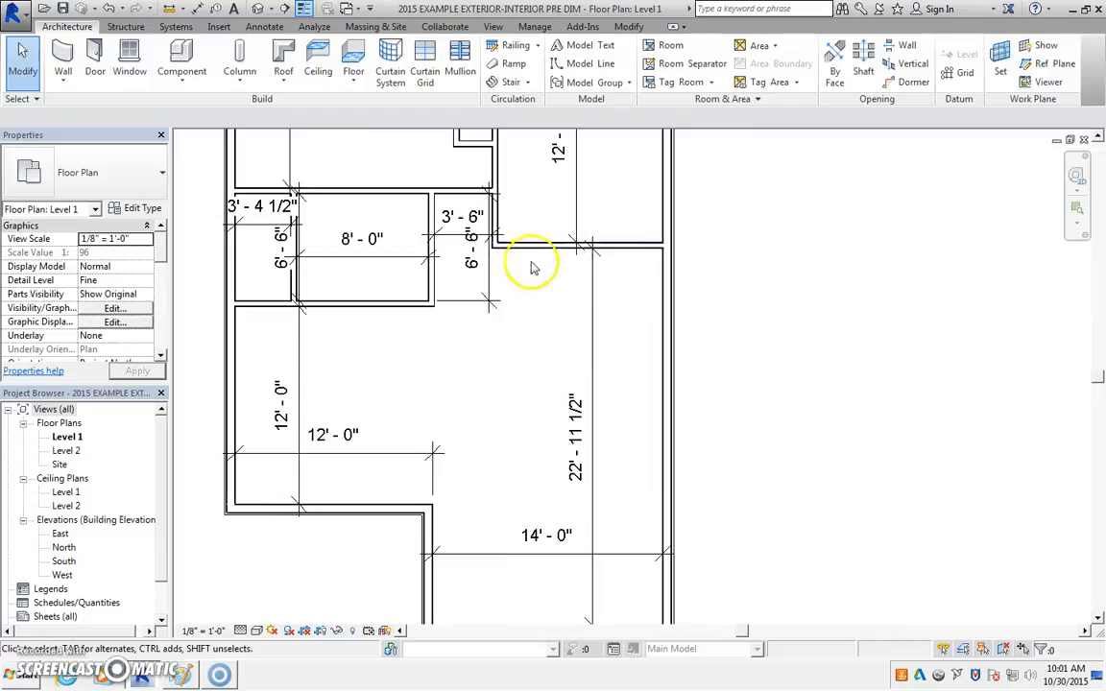
middle_drag(462, 530, 428, 504)
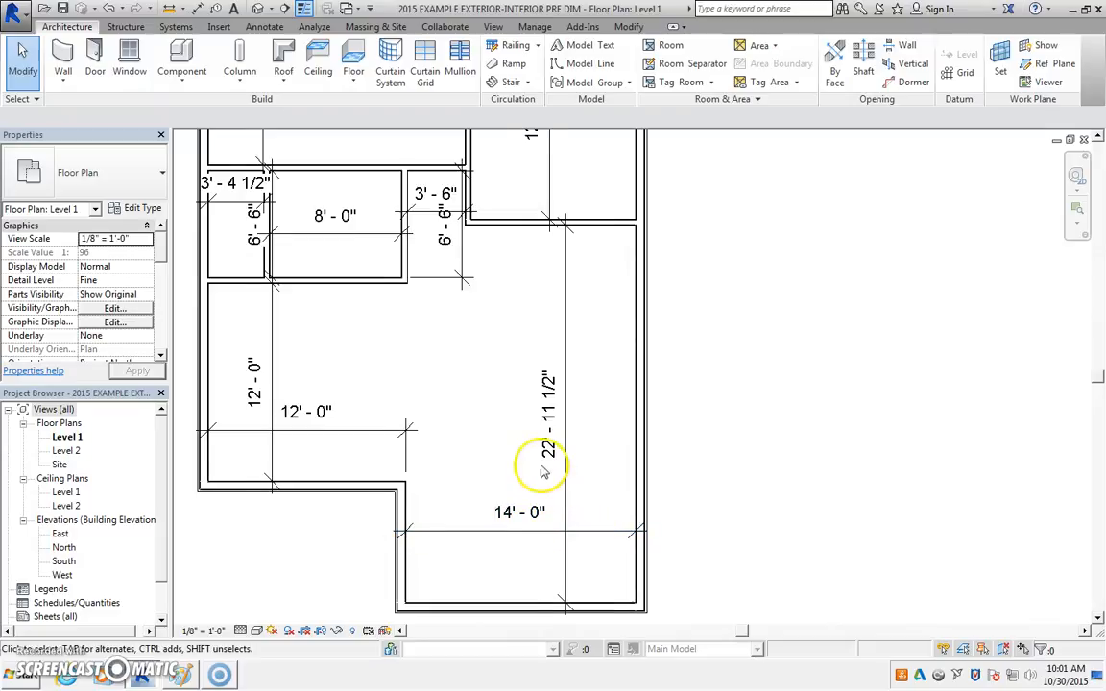
scroll(593, 523, down, 3)
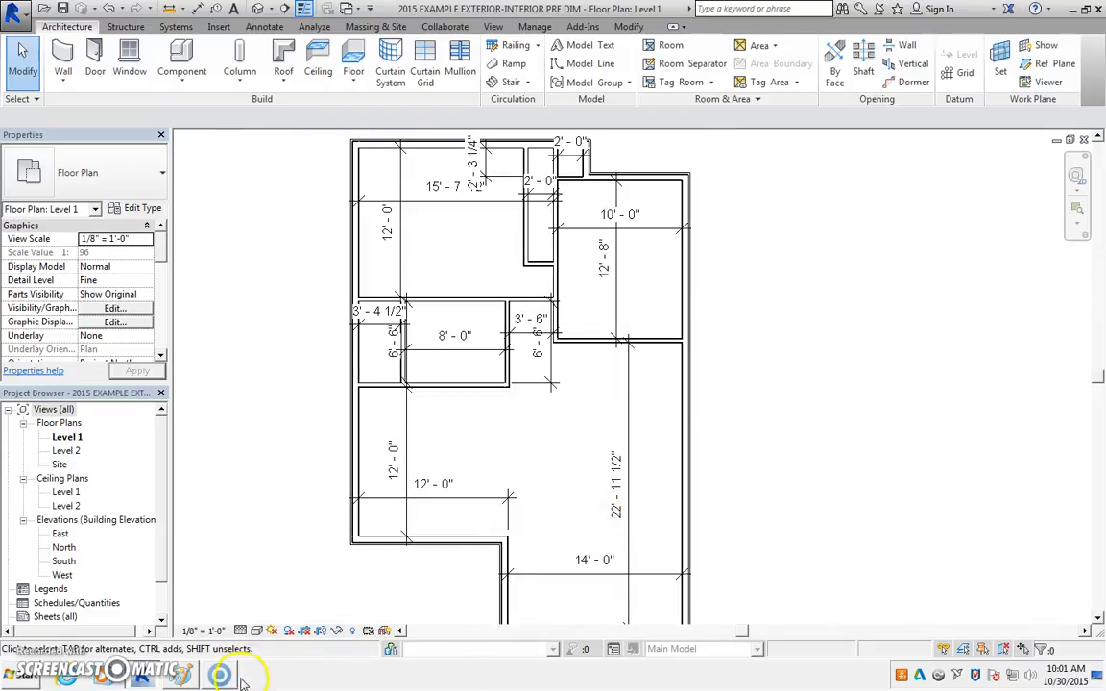